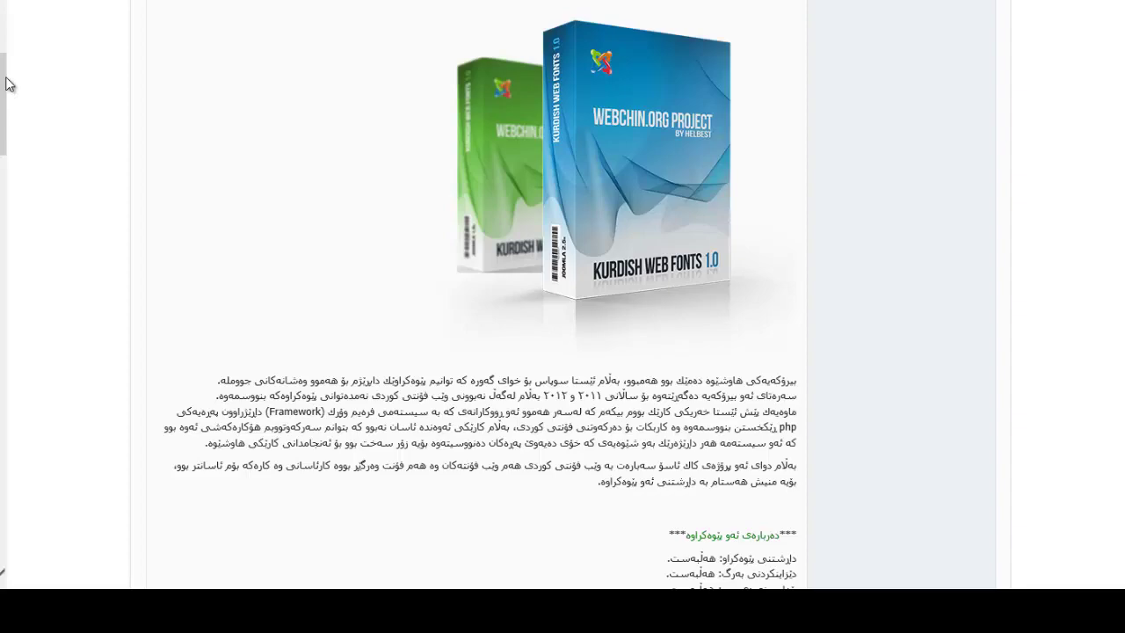
drag(6, 84, 6, 406)
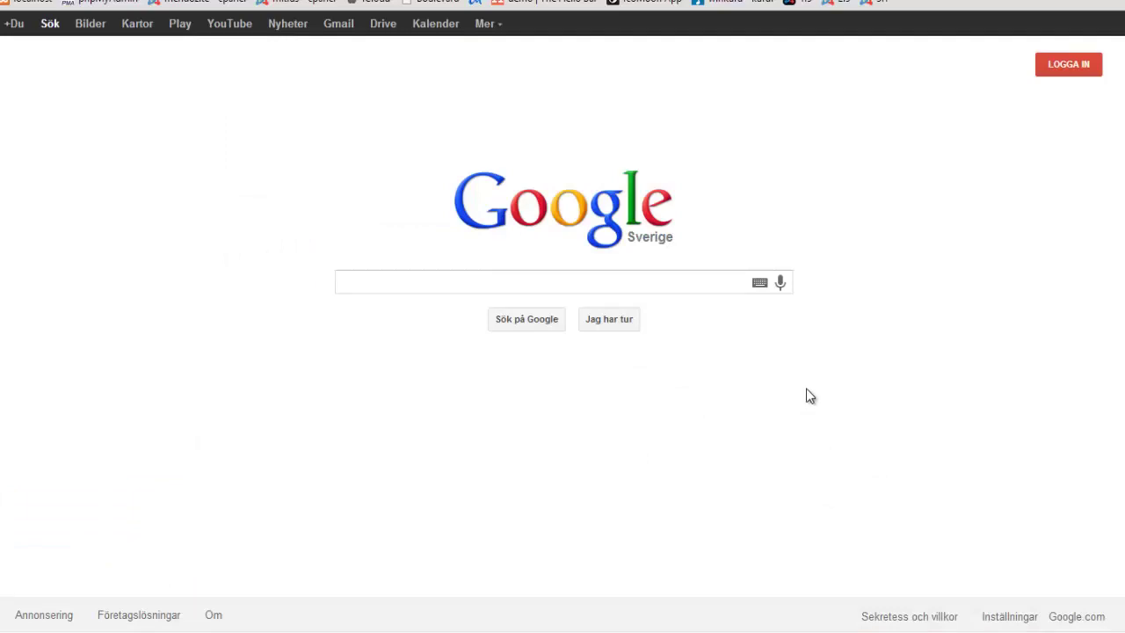
Log in to the winkurd Joomla administration with the prefilled credentials and open the extension installer.
click(803, 3)
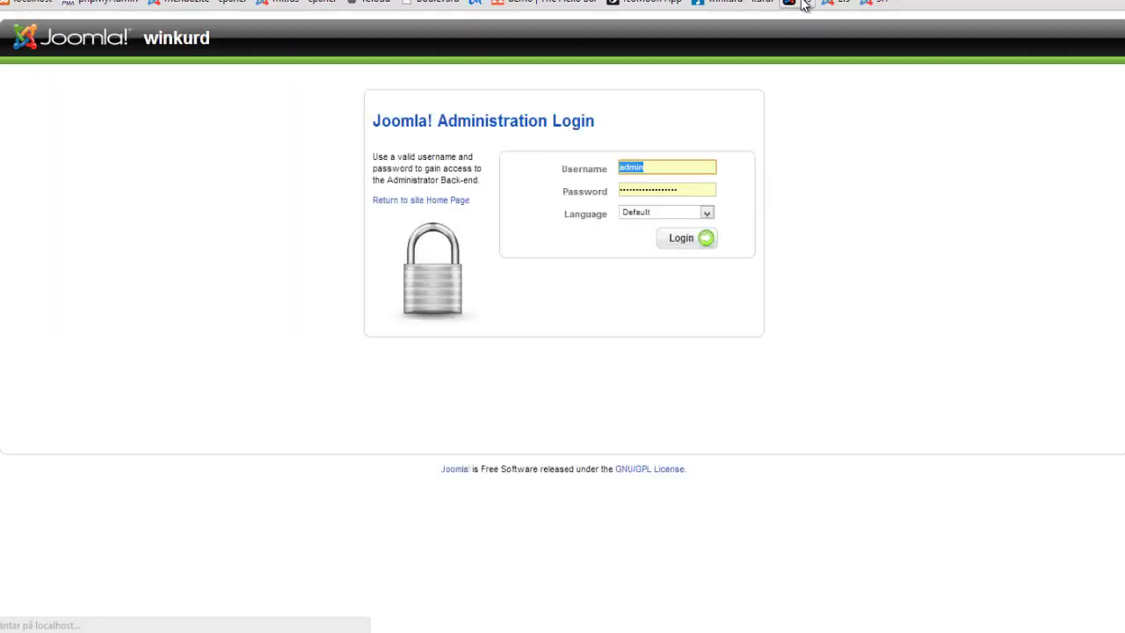
click(679, 241)
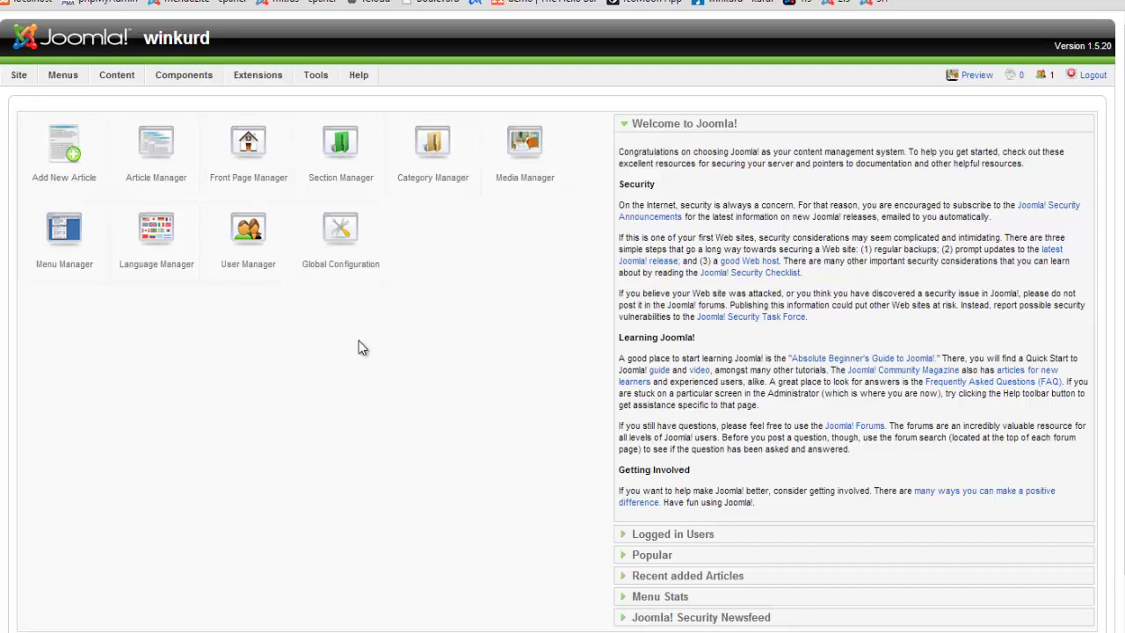
mouse_move(265, 76)
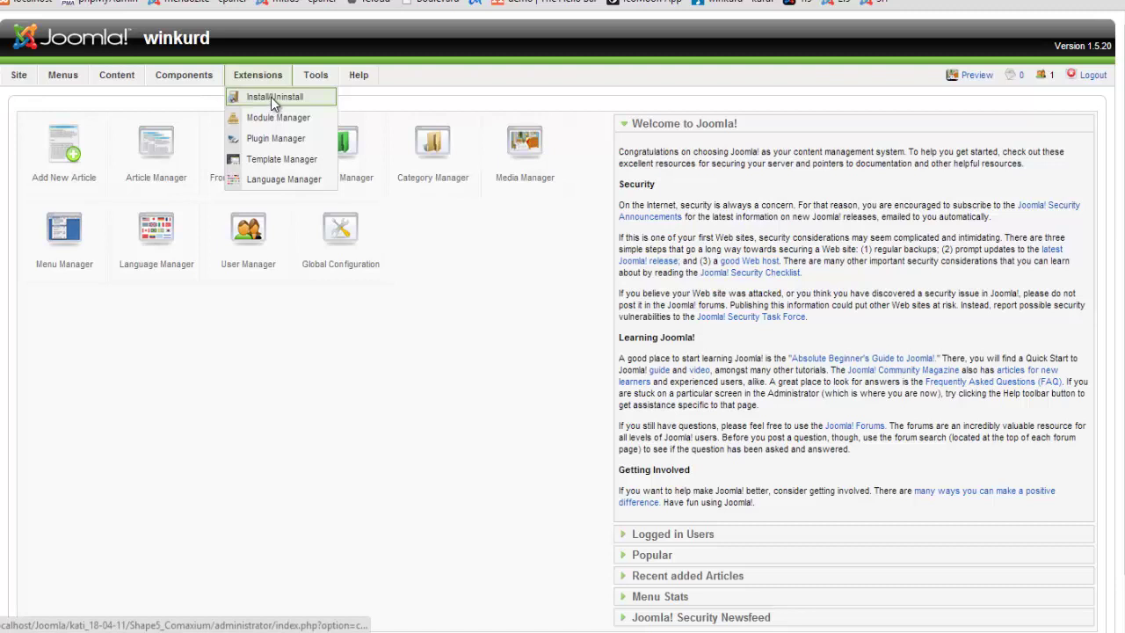
click(270, 96)
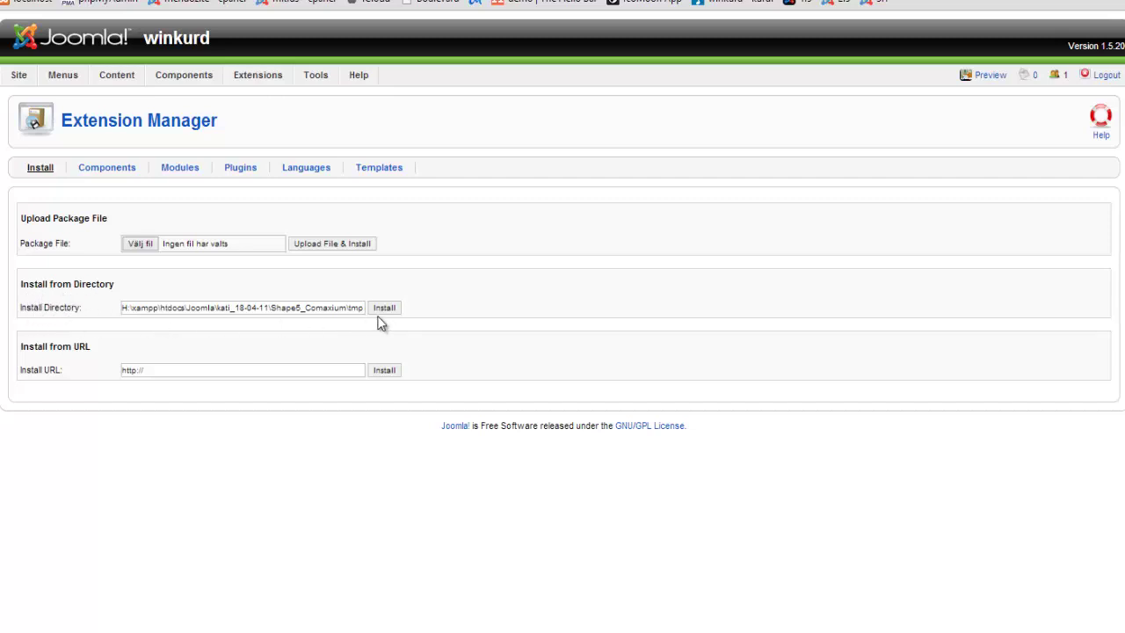
drag(281, 308, 369, 309)
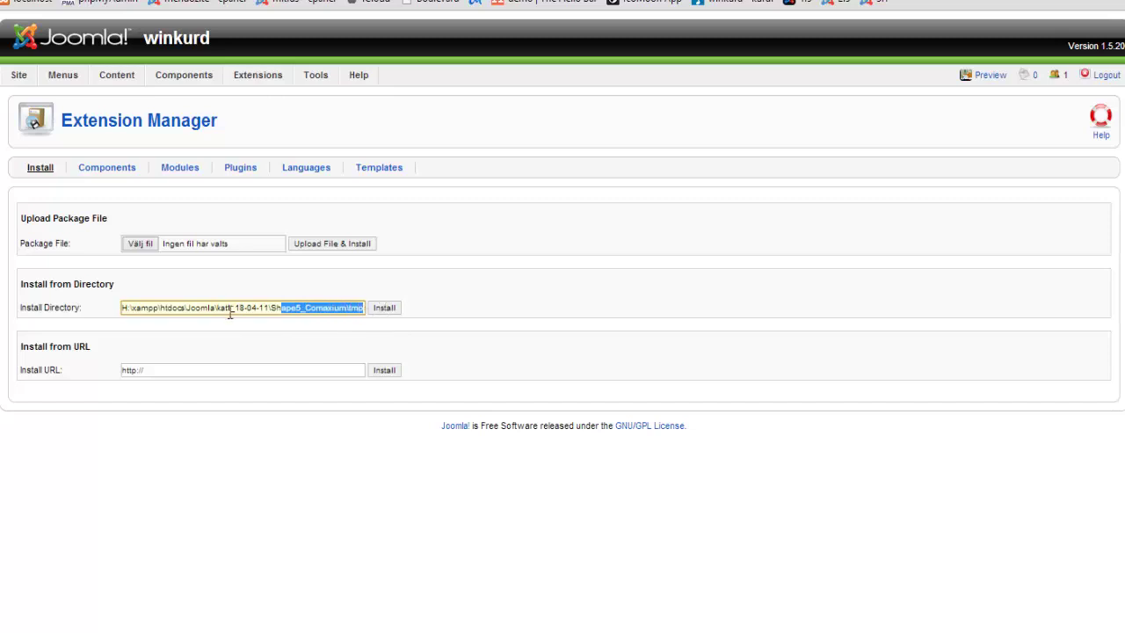
click(356, 313)
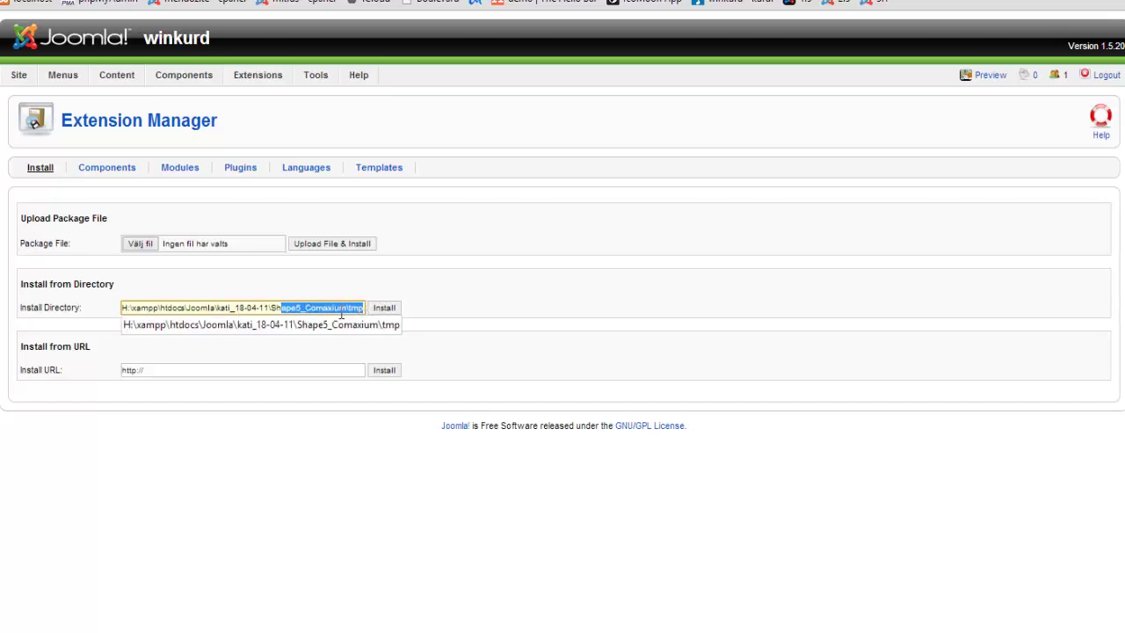
click(380, 283)
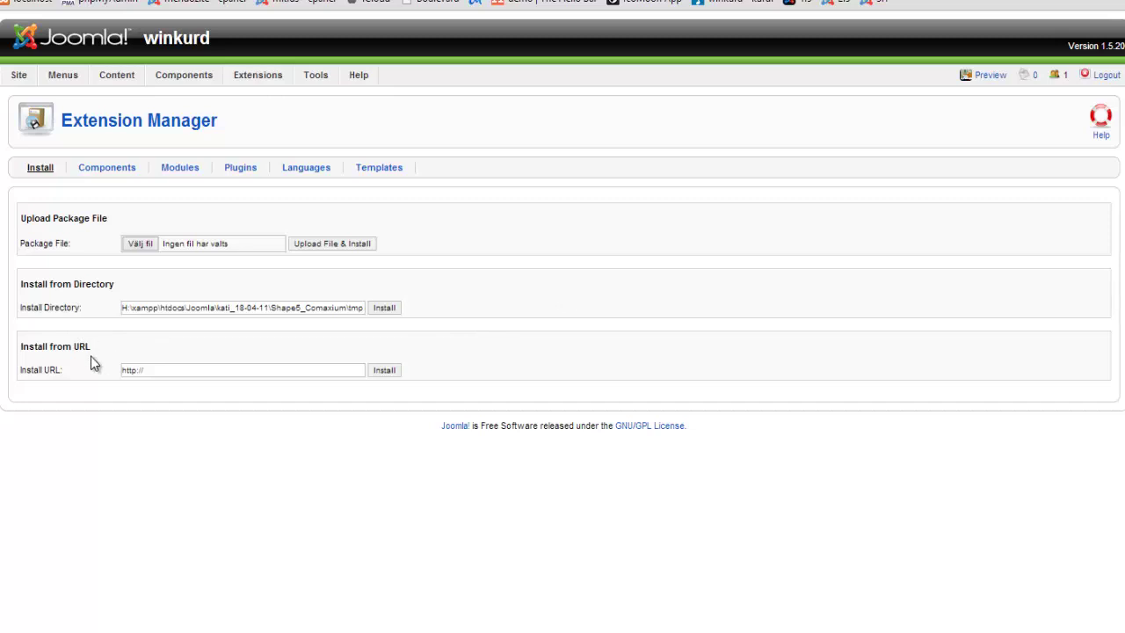
click(171, 369)
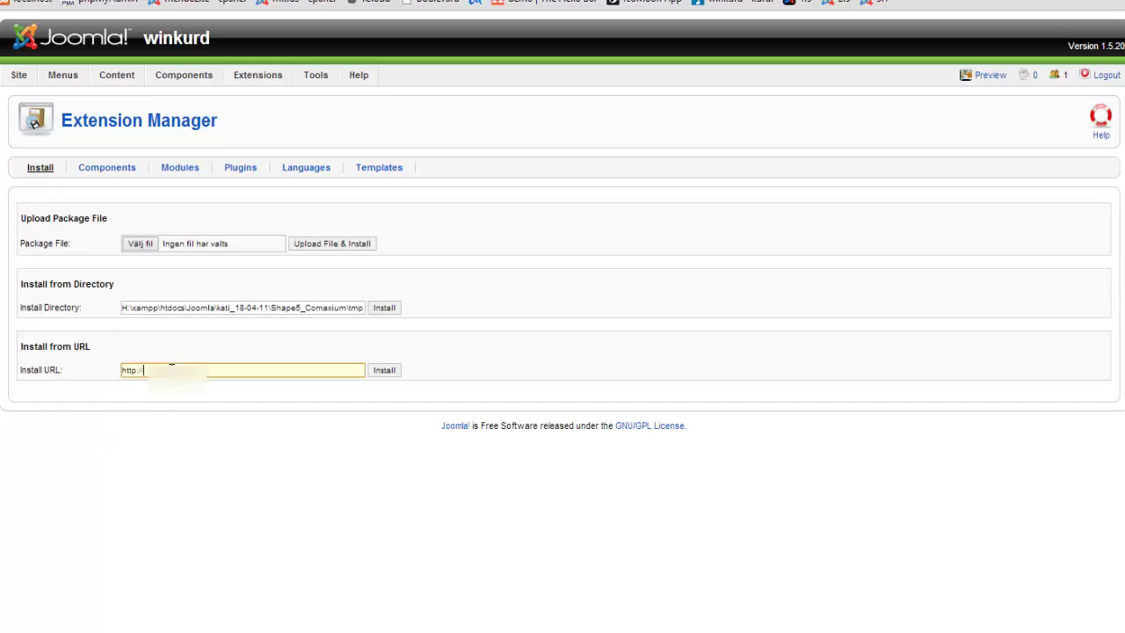
key(BackSpace)
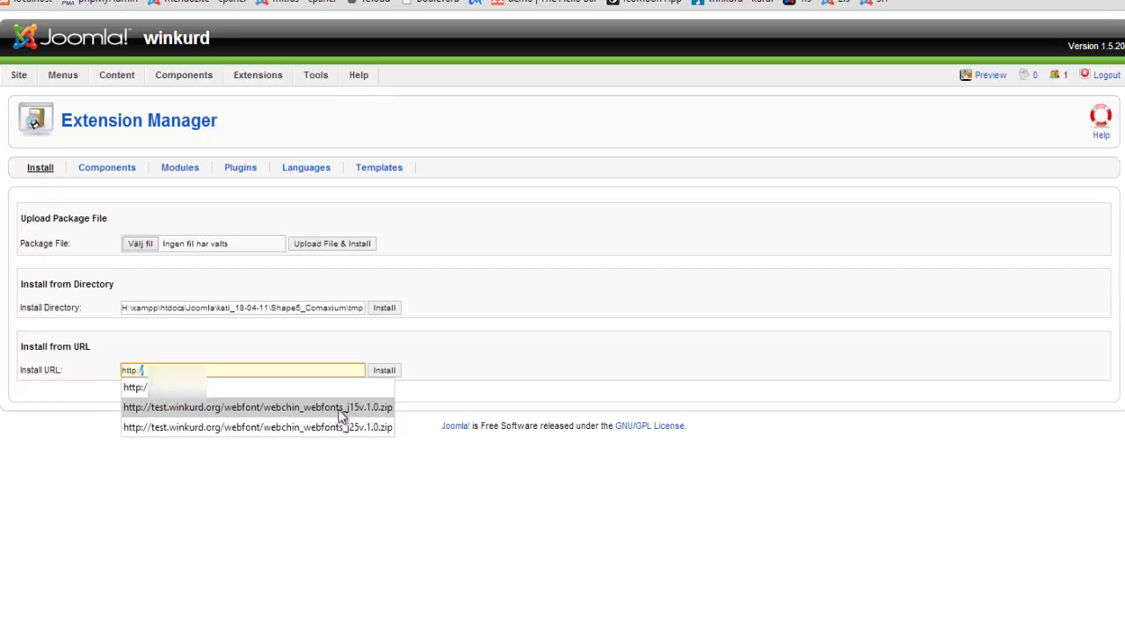
click(311, 405)
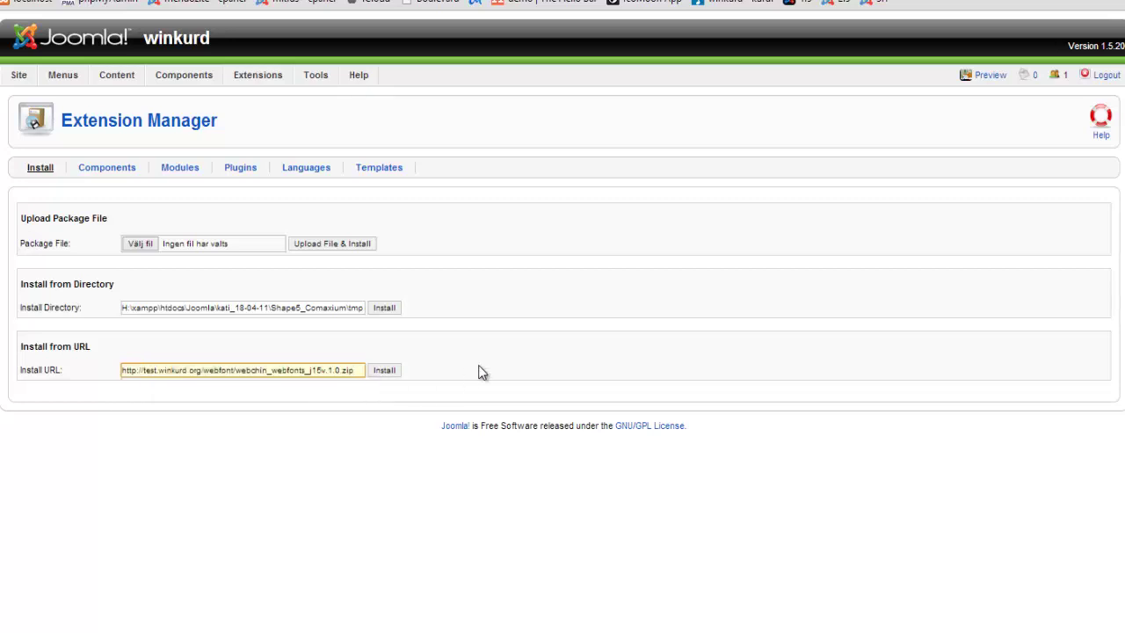
click(383, 371)
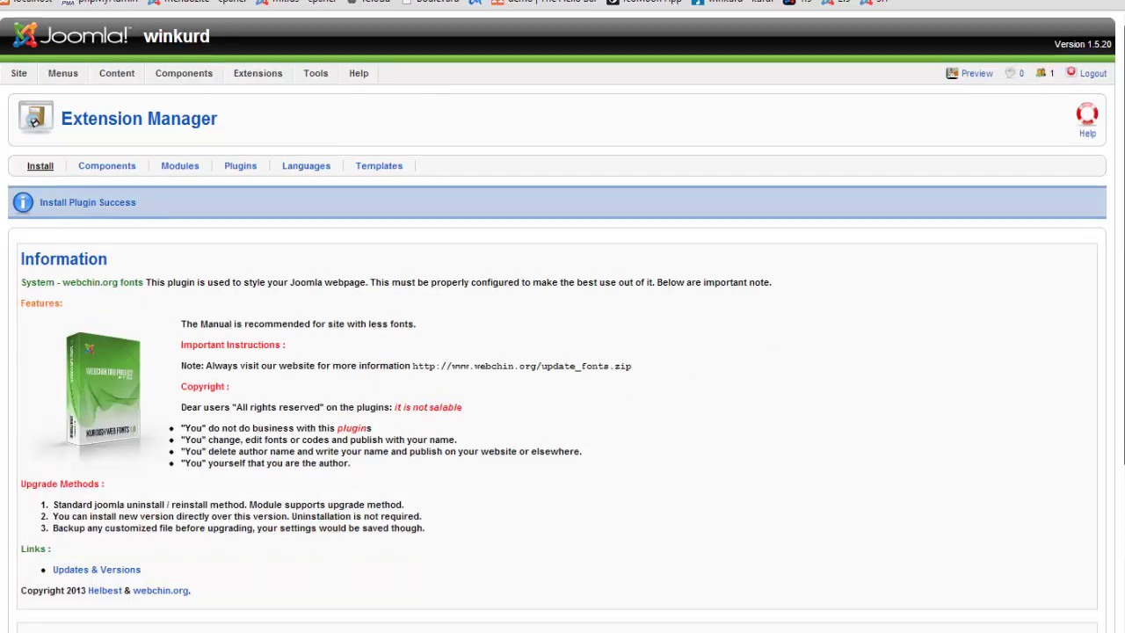
Filter the Plugin Manager by "webchi" and open the Content - webchin.org fonts plugin for editing.
scroll(1078, 300, down, 2)
scroll(1122, 397, down, 3)
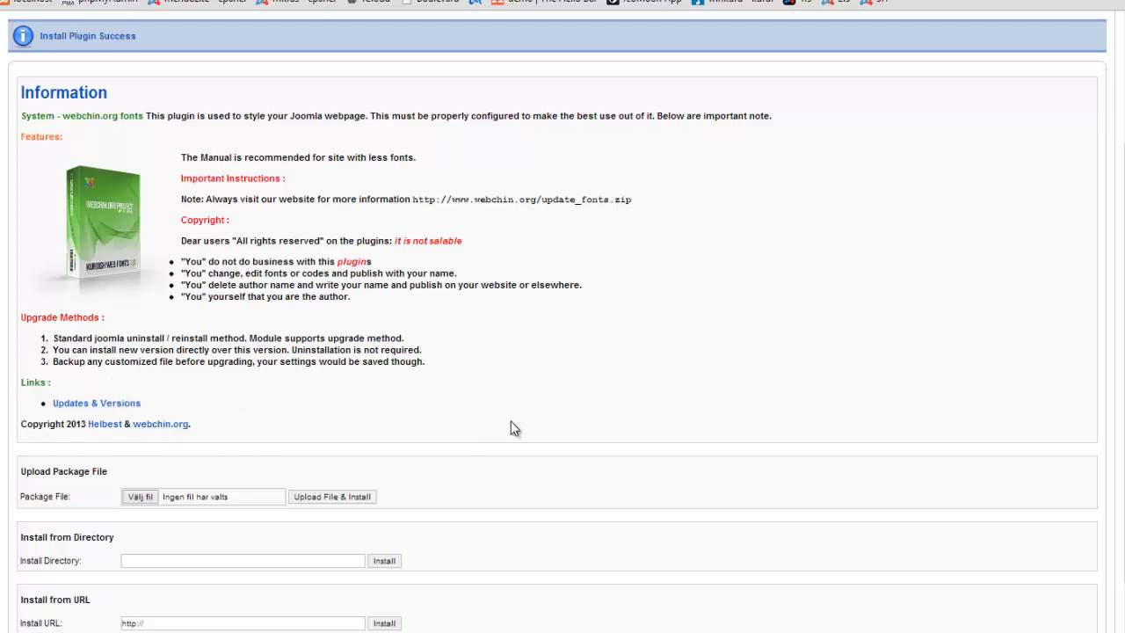
scroll(511, 428, up, 2)
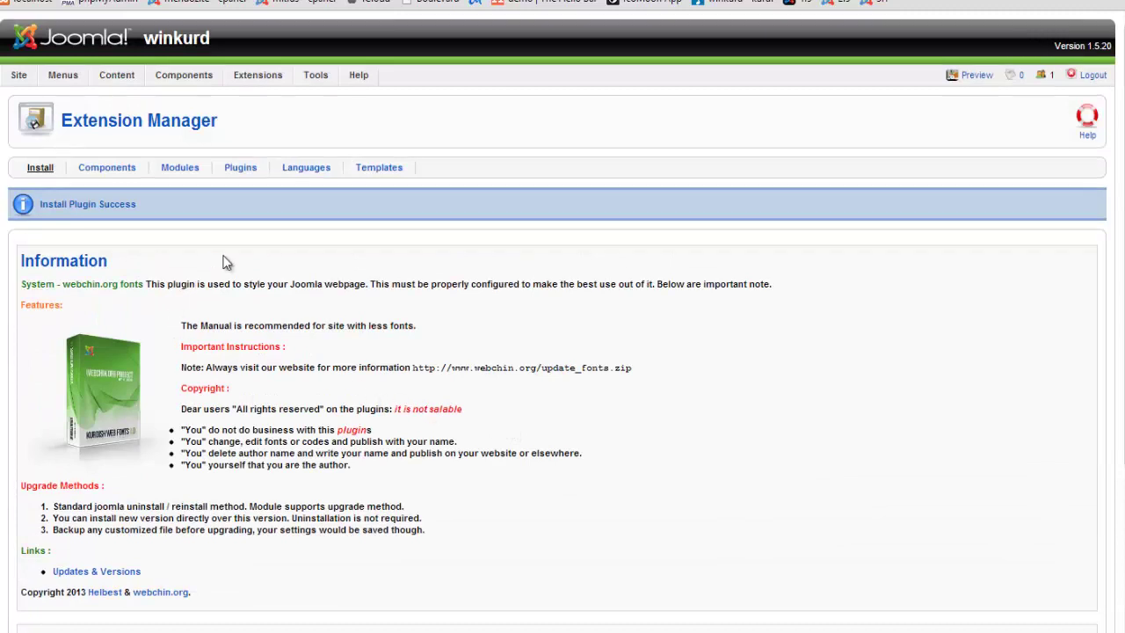
mouse_move(262, 79)
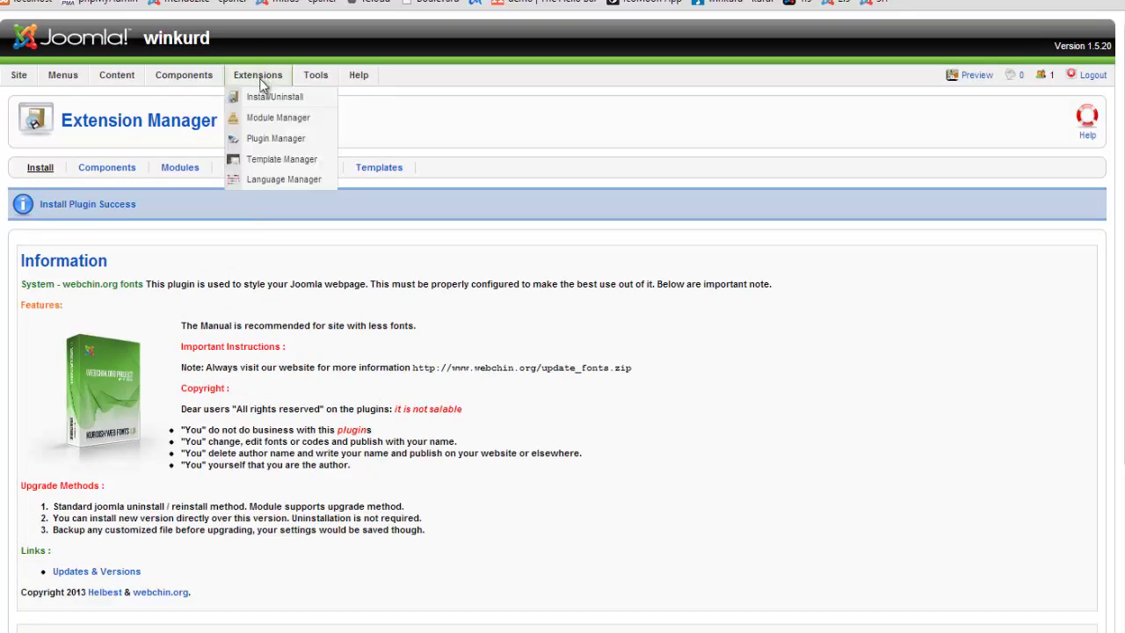
click(265, 141)
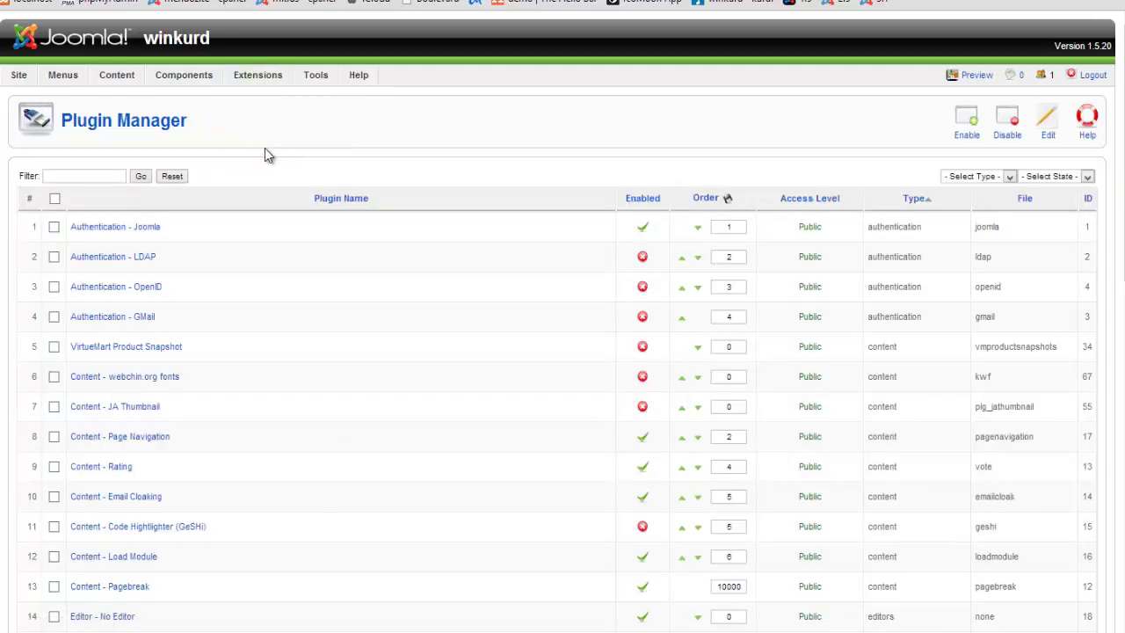
click(78, 176)
text(webchi)
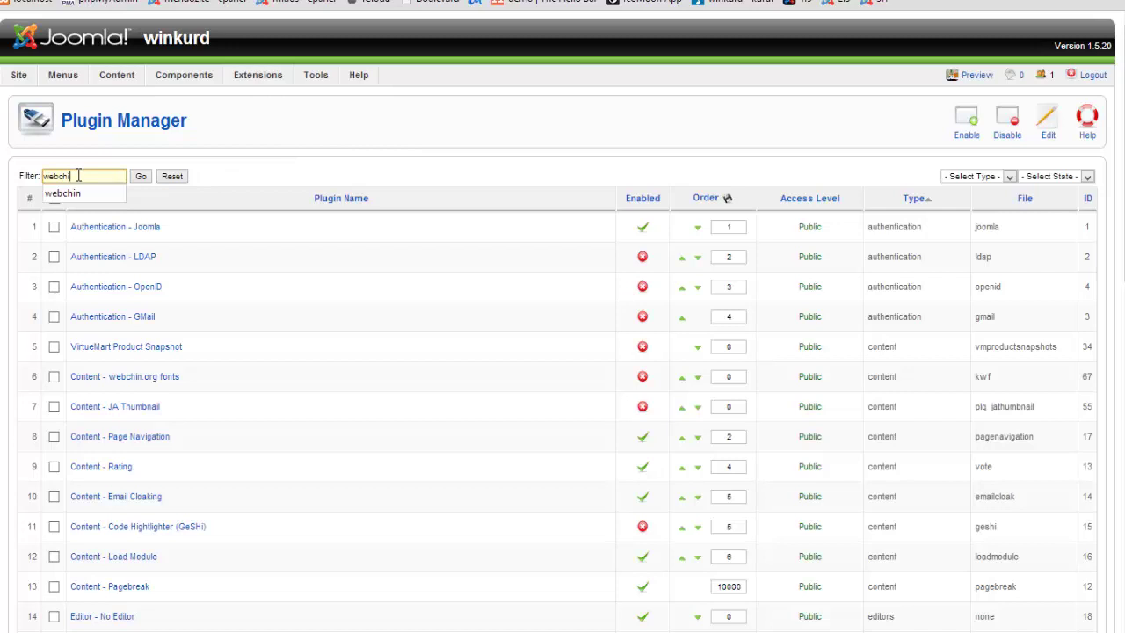
key(Return)
click(84, 176)
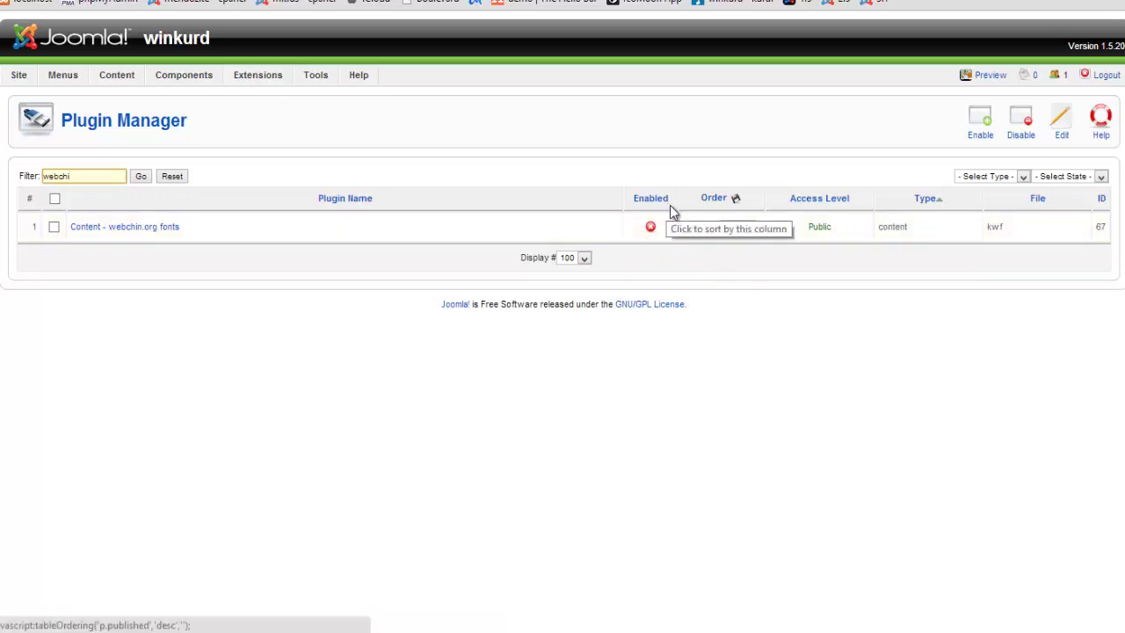
click(125, 228)
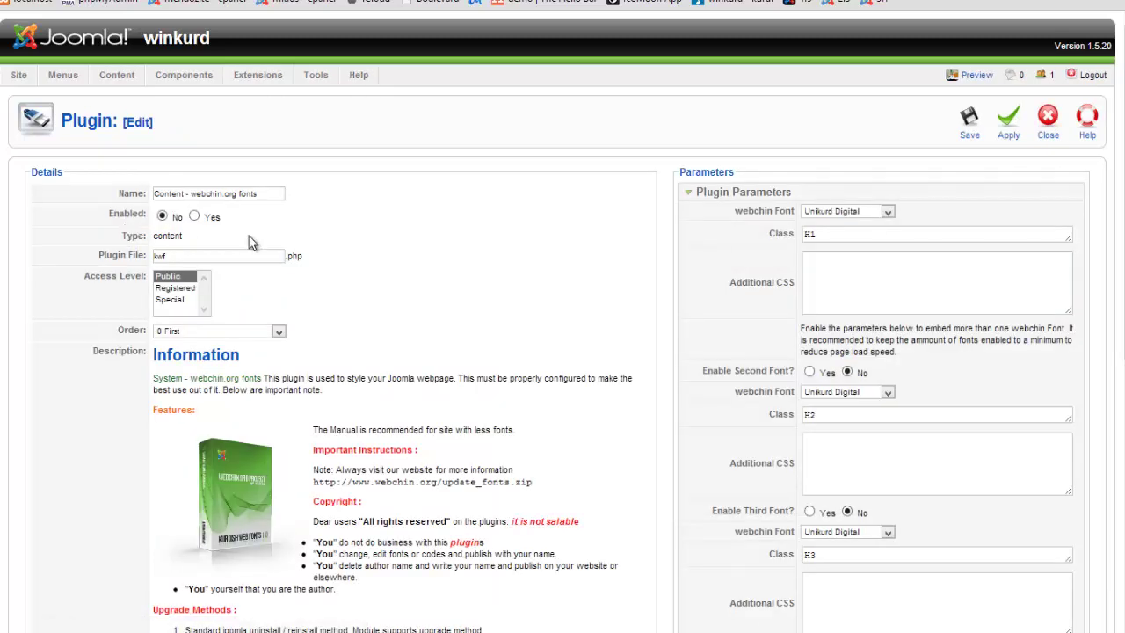
Examine the plugin's description and its font, class and additional CSS parameters for all six fonts.
scroll(510, 246, down, 1)
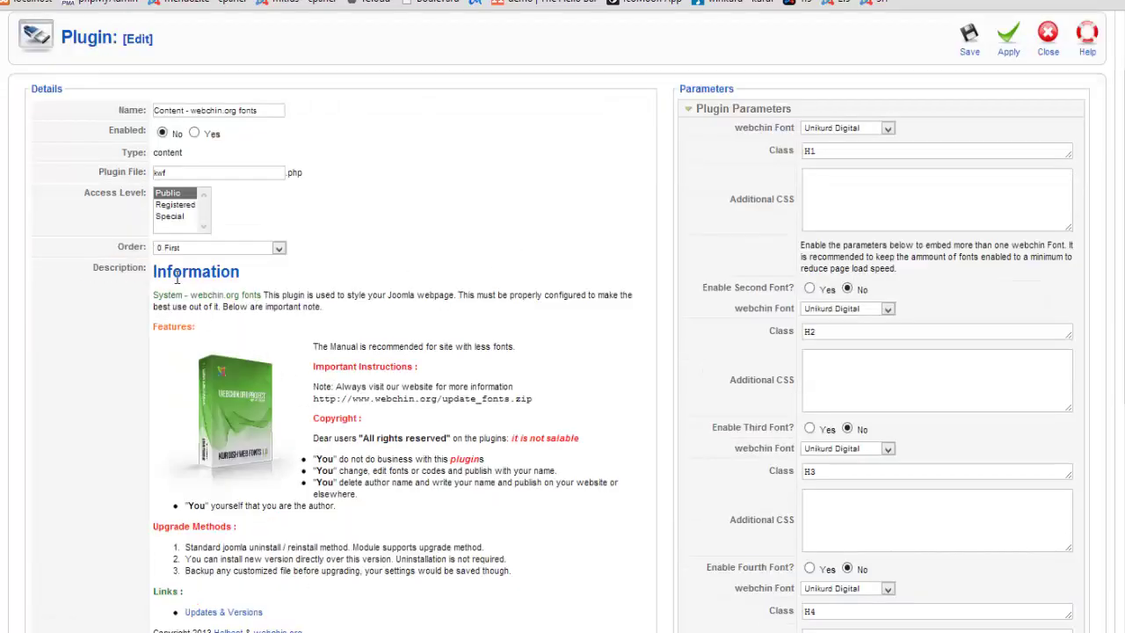
scroll(252, 410, down, 5)
scroll(460, 347, up, 5)
scroll(585, 378, up, 2)
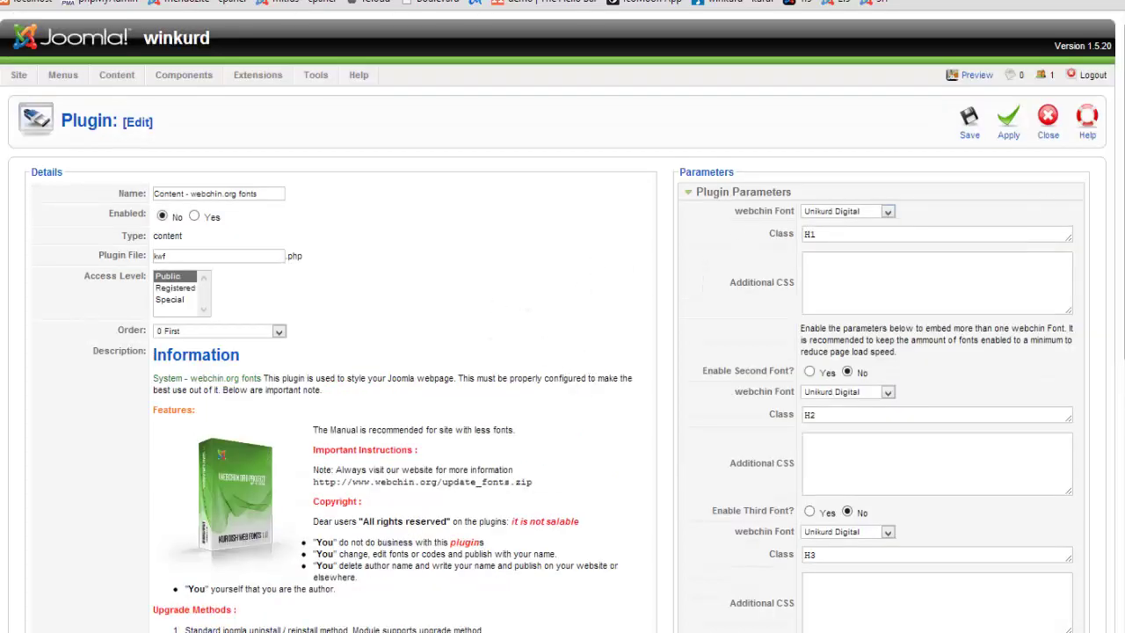
scroll(563, 351, down, 10)
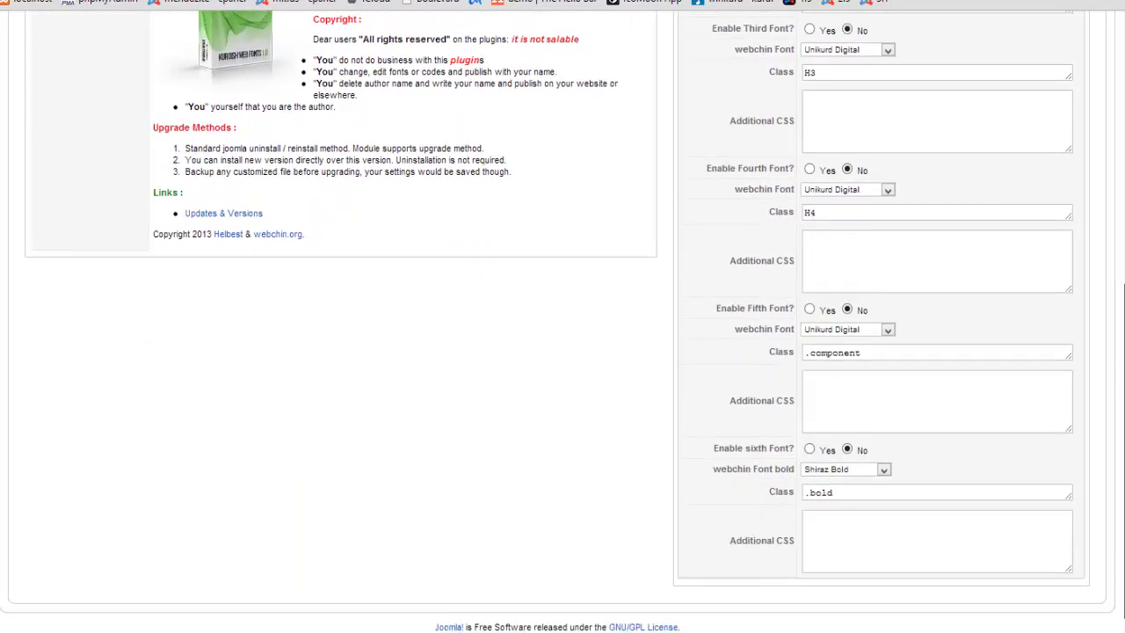
scroll(1110, 394, up, 3)
scroll(1110, 395, down, 3)
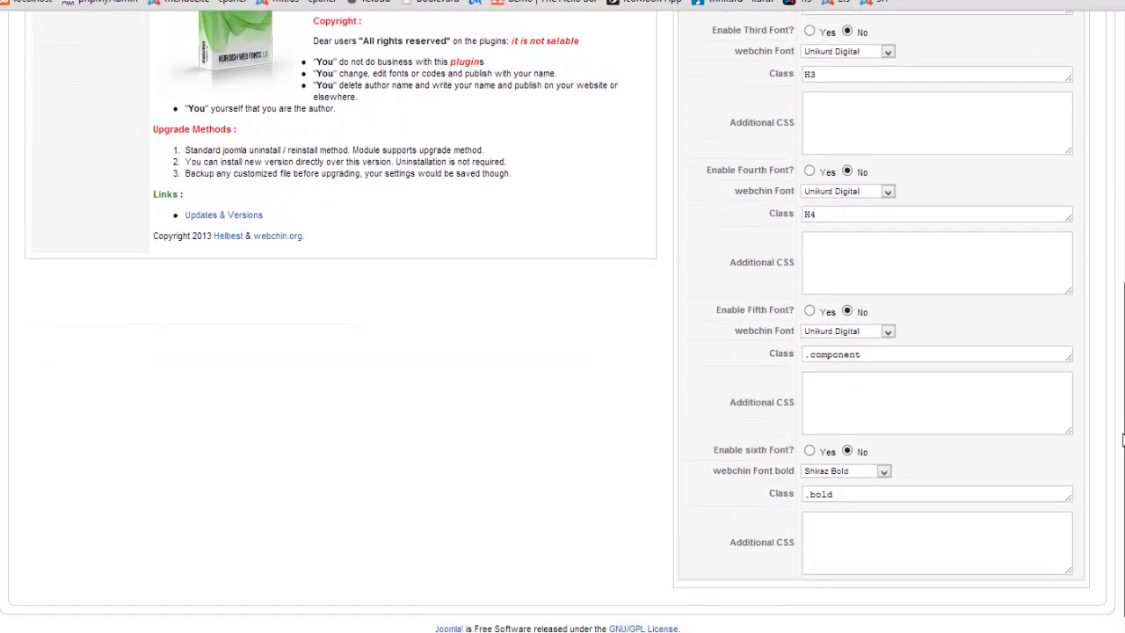
drag(1122, 440, 1121, 208)
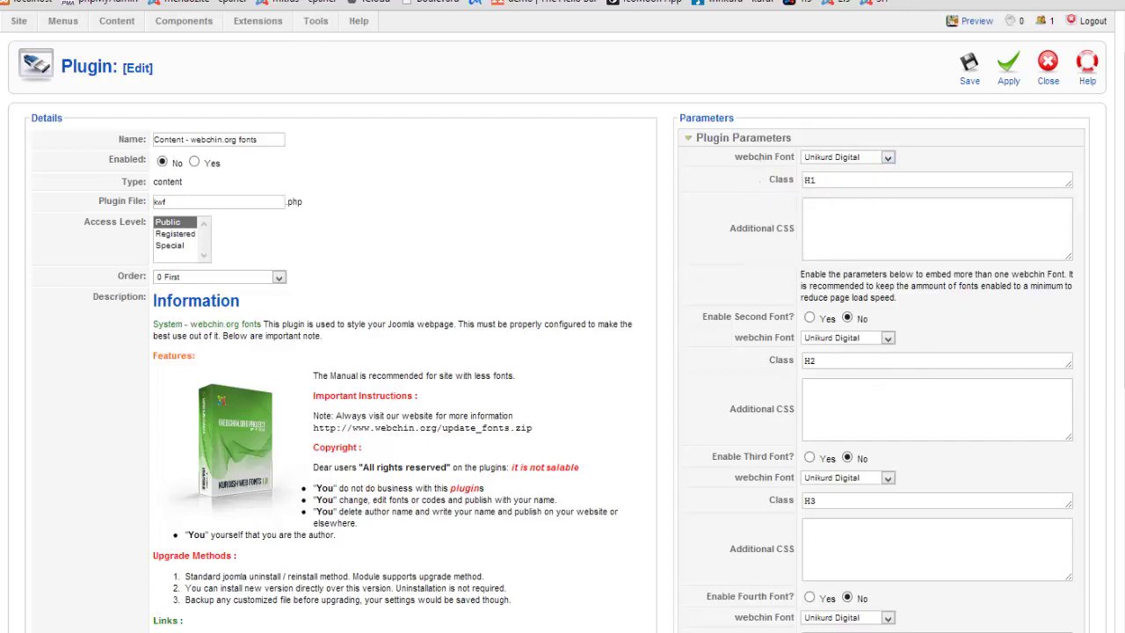
drag(1118, 257, 1114, 444)
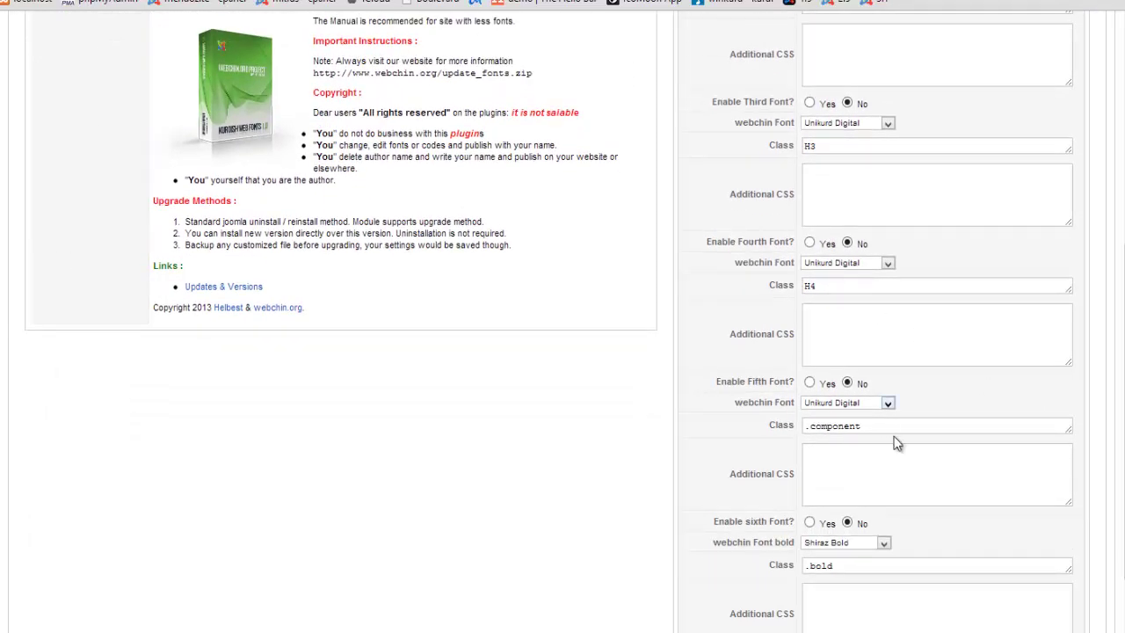
scroll(1086, 487, up, 5)
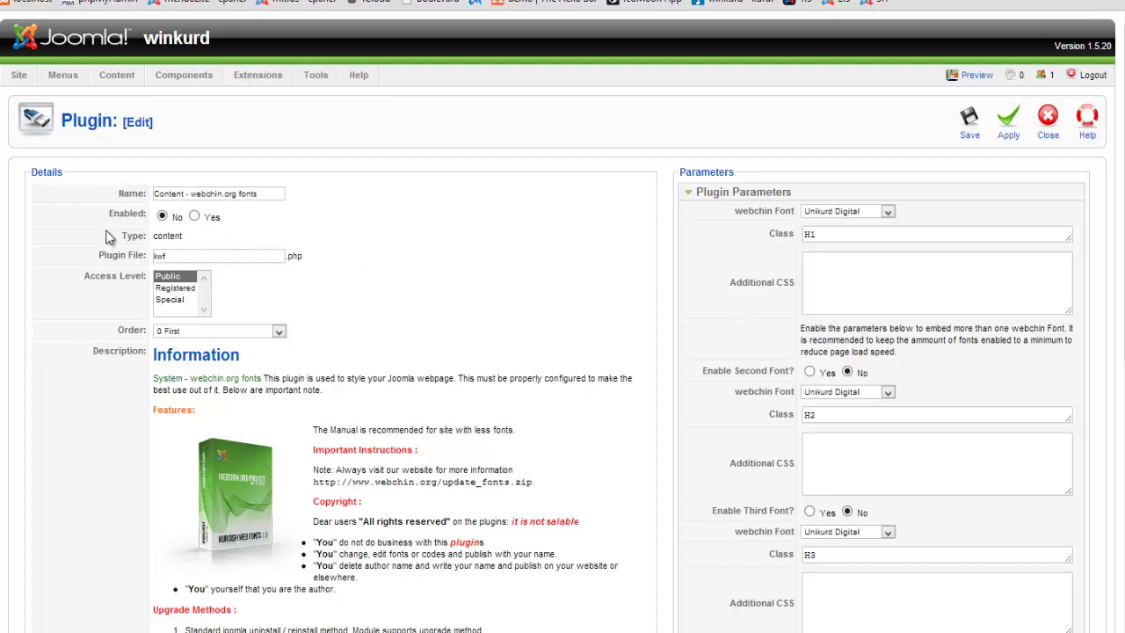
Set the webchin.org fonts plugin's Enabled option to Yes and open the site preview.
click(195, 217)
mouse_move(782, 244)
click(974, 75)
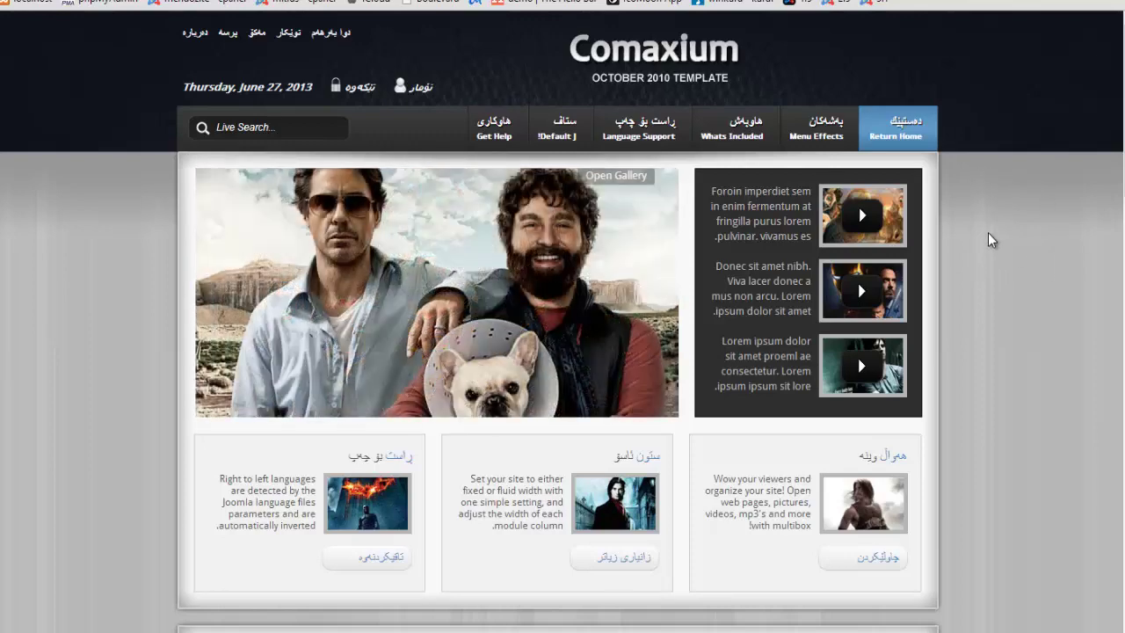
Inspect the site's active home menu item and copy the class name s5_rs from the span around its link.
right_click(988, 232)
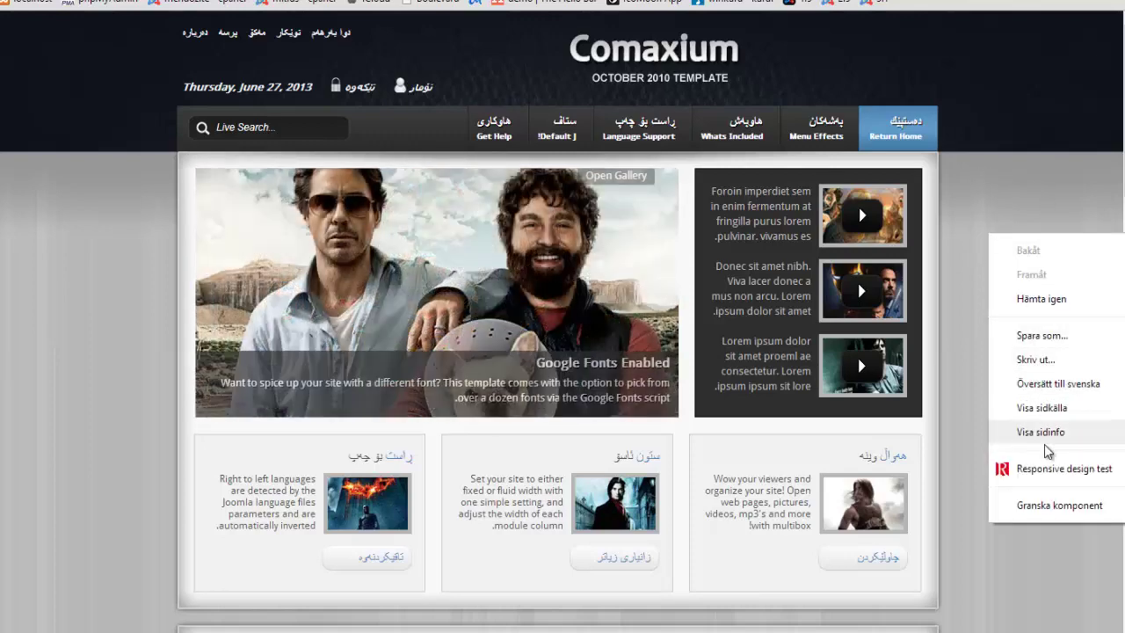
click(1057, 506)
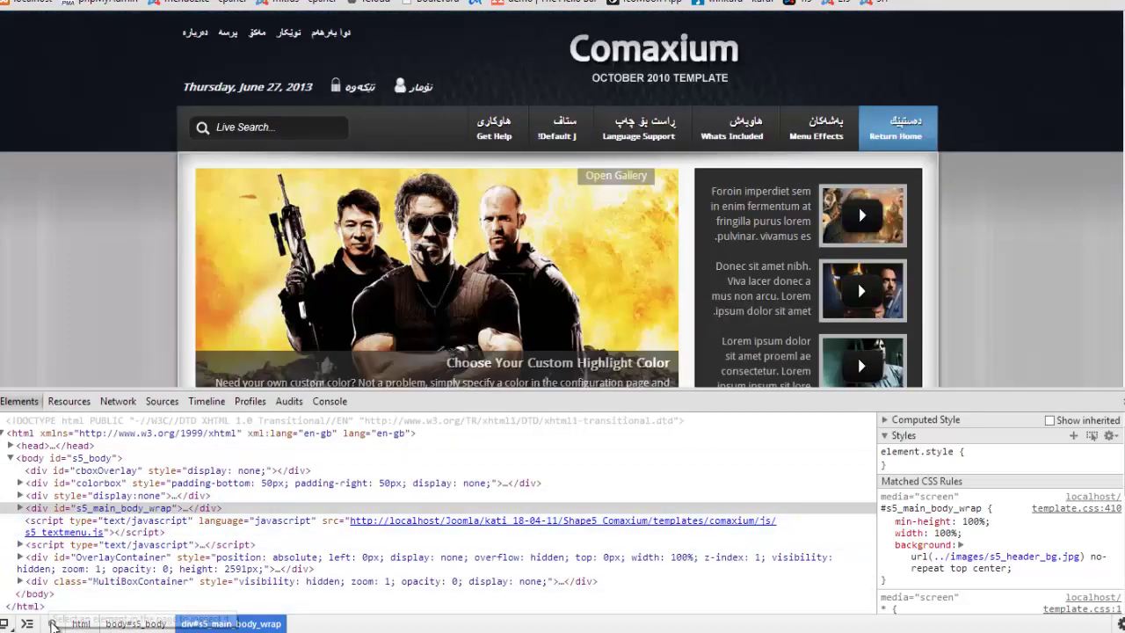
click(53, 624)
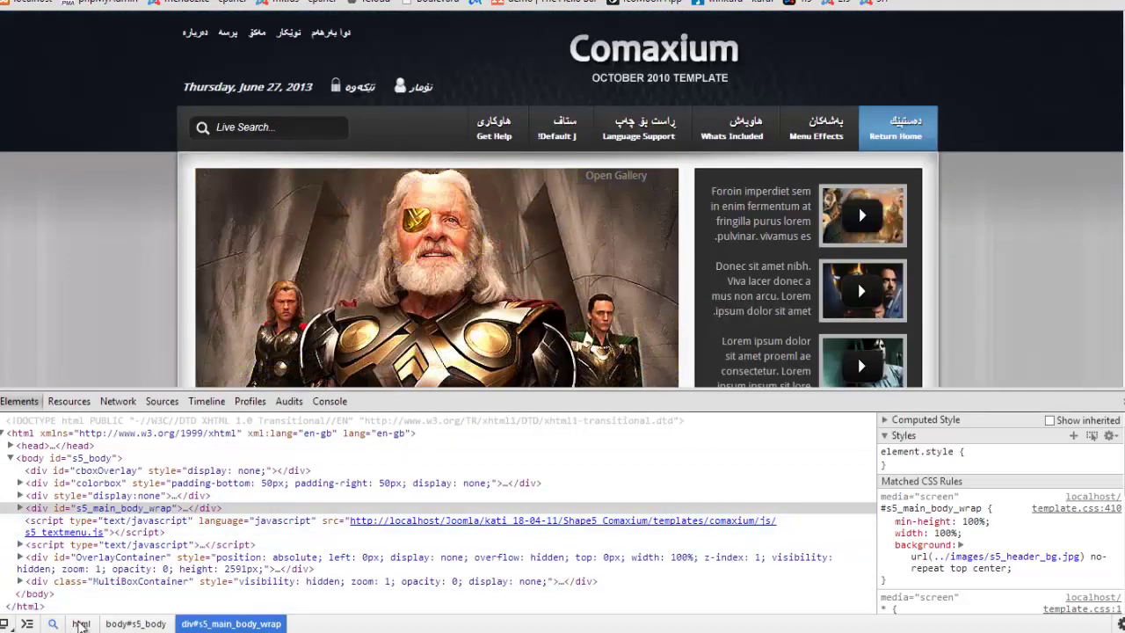
click(910, 129)
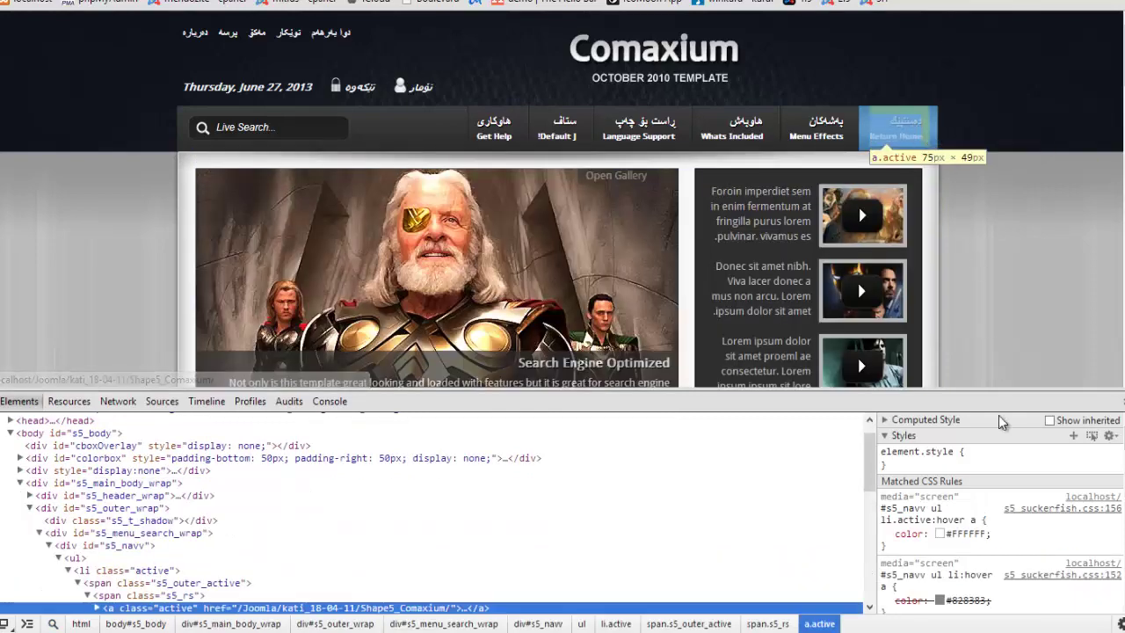
scroll(401, 547, down, 4)
scroll(176, 554, up, 2)
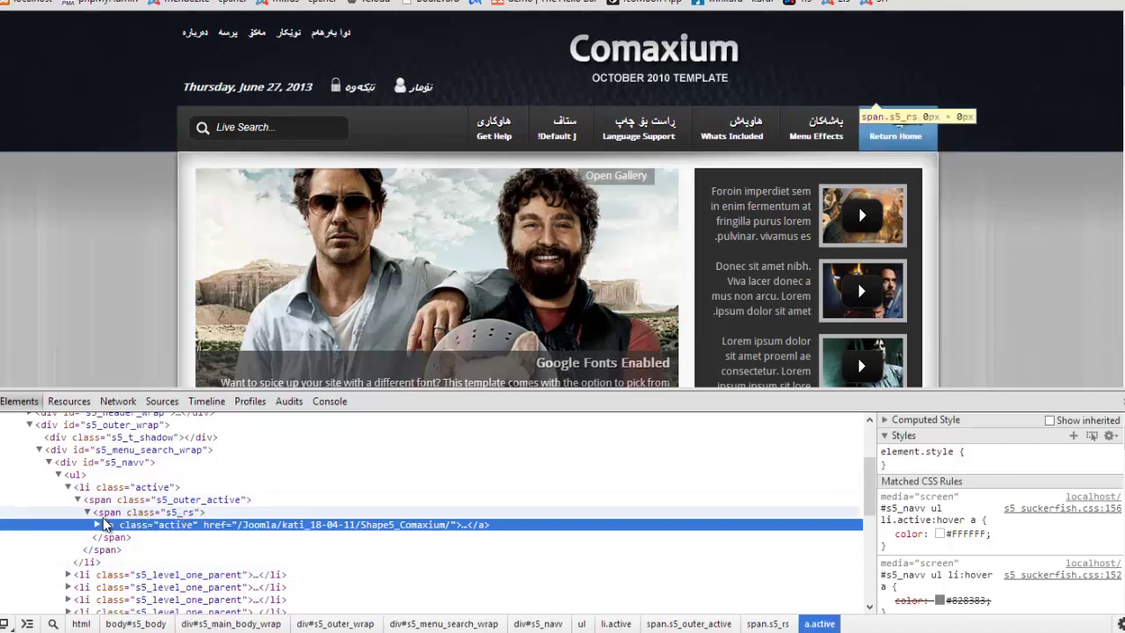
double_click(181, 515)
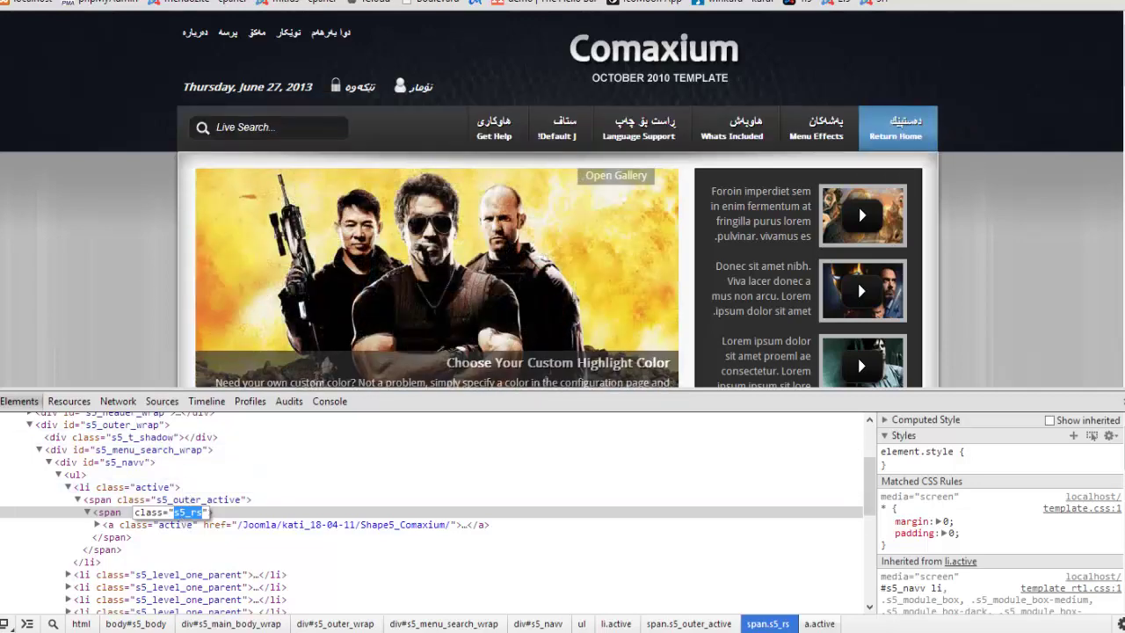
Return to the plugin settings and set the first webchin font's class to .s5_rs.
key(ctrl+Tab)
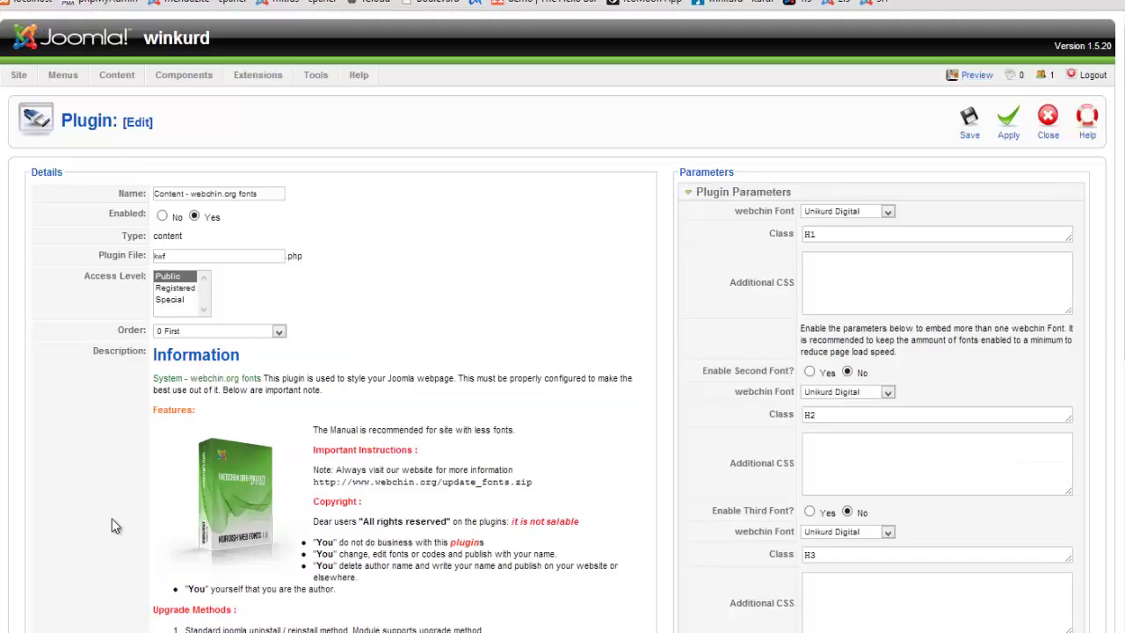
click(813, 232)
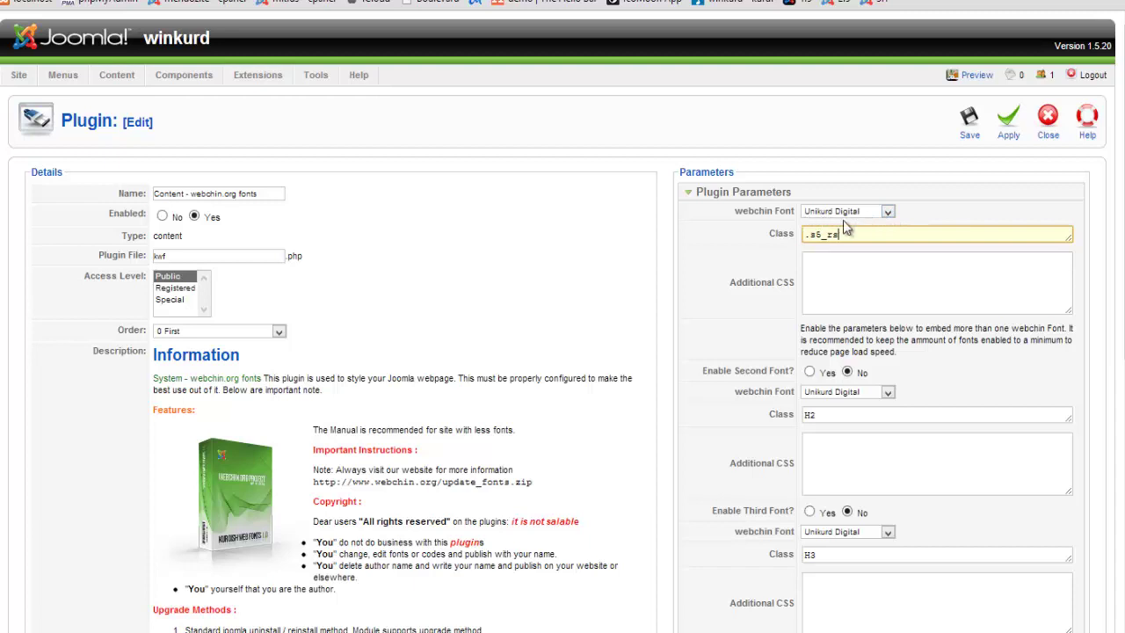
Browse the first webchin font's choices, keep Unikurd Digital and apply the plugin settings.
click(888, 213)
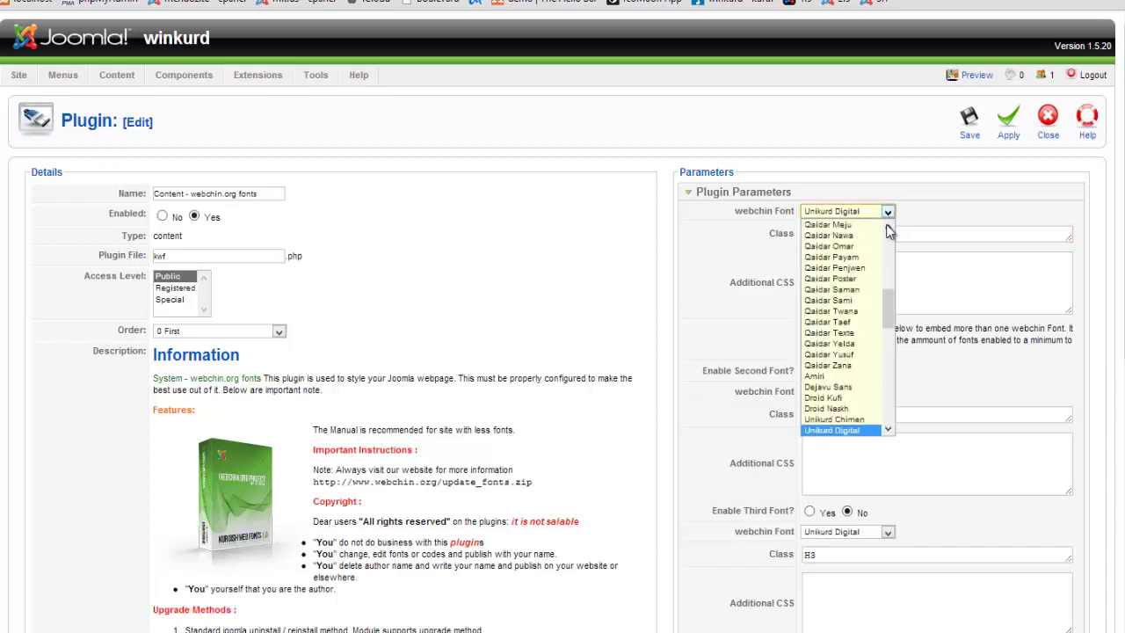
drag(890, 303, 891, 248)
click(937, 213)
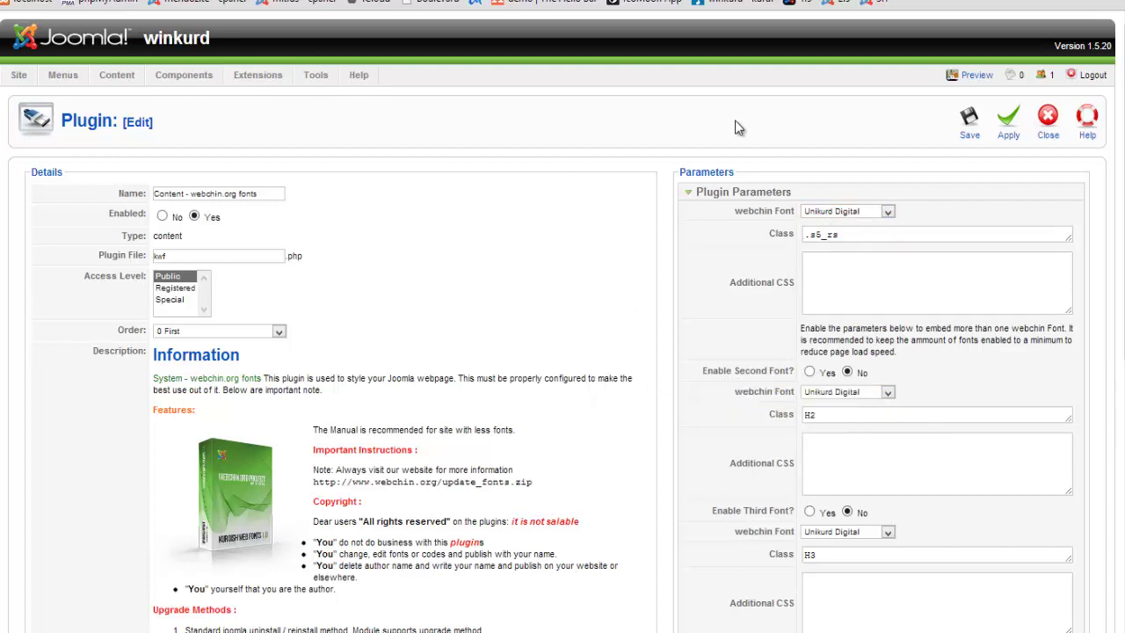
click(1010, 144)
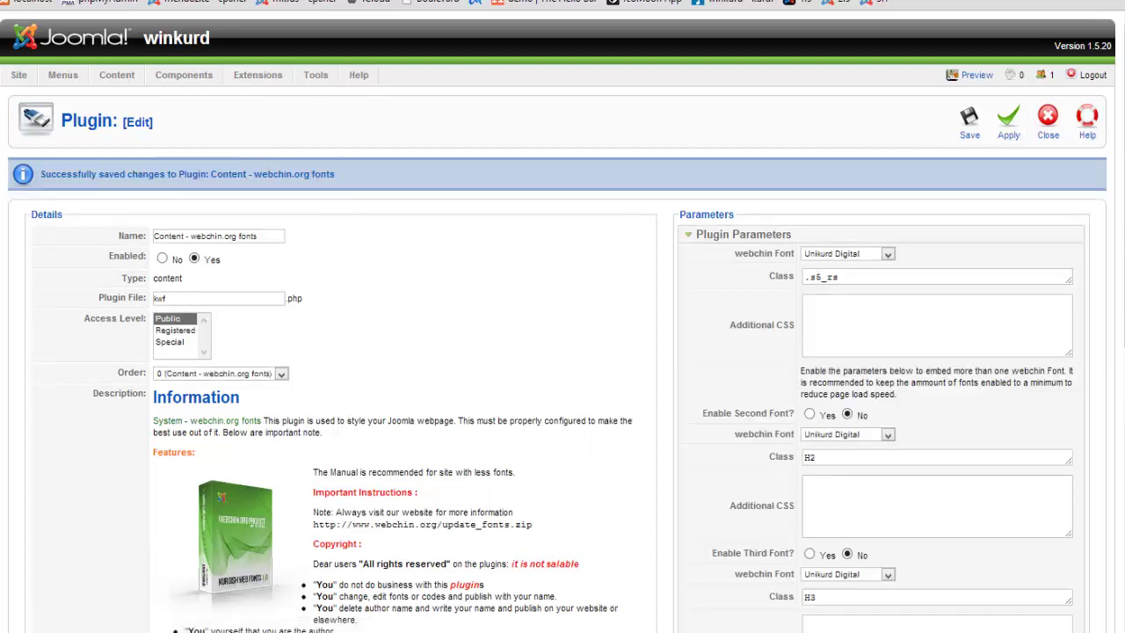
Reload the site preview and compare the font of the main menu with the module headings below the slideshow.
key(ctrl+Tab)
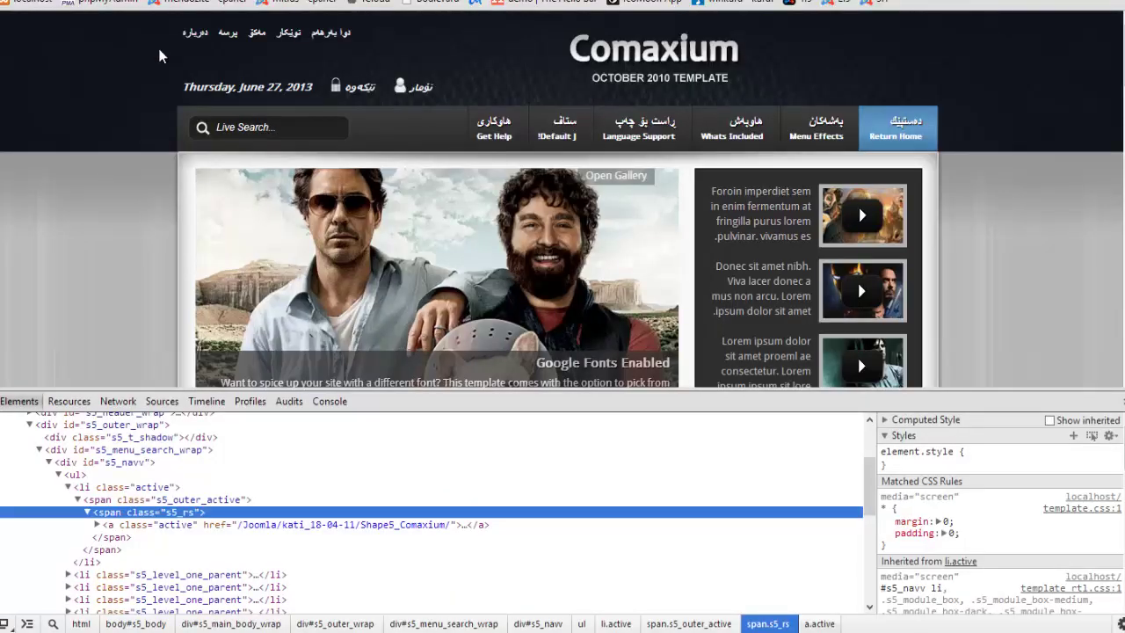
click(986, 268)
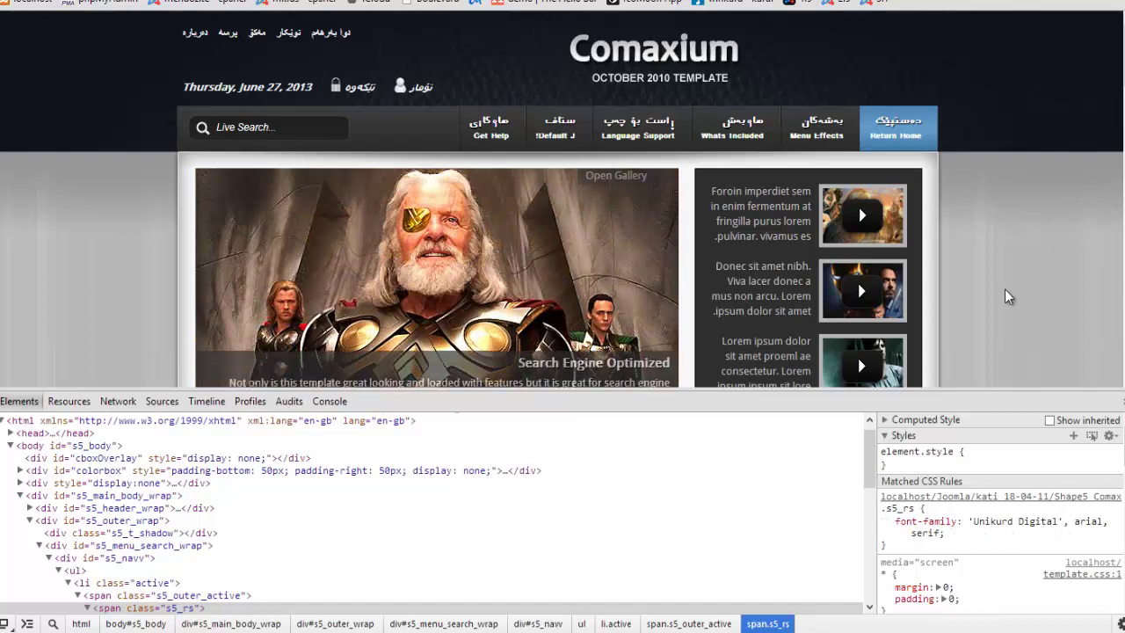
scroll(1008, 284, down, 1)
scroll(1004, 284, down, 1)
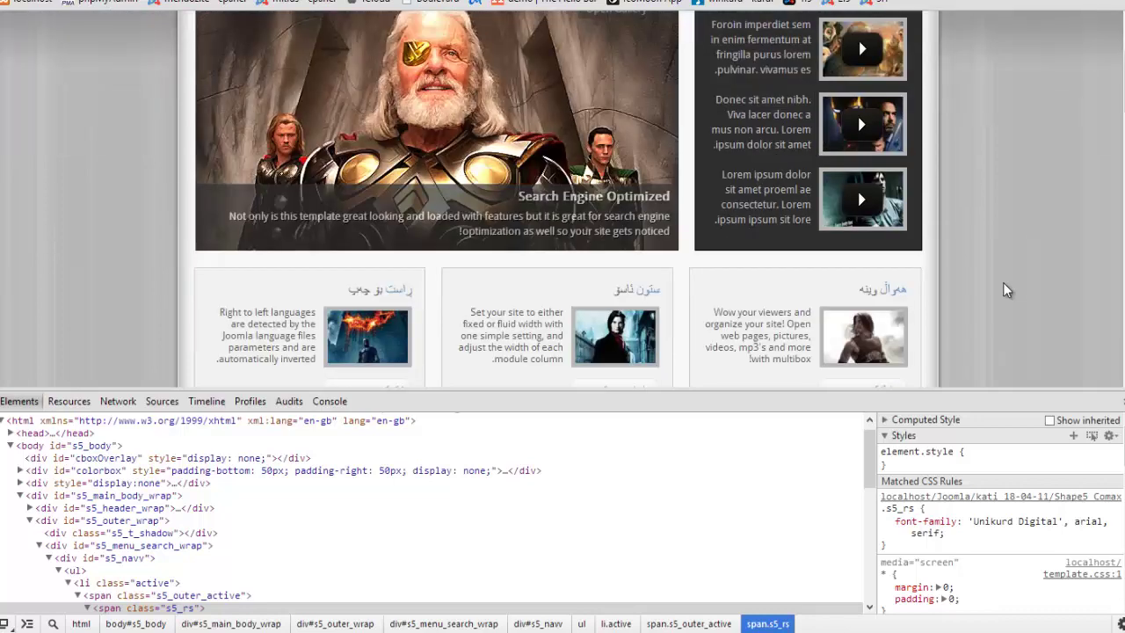
scroll(986, 298, down, 1)
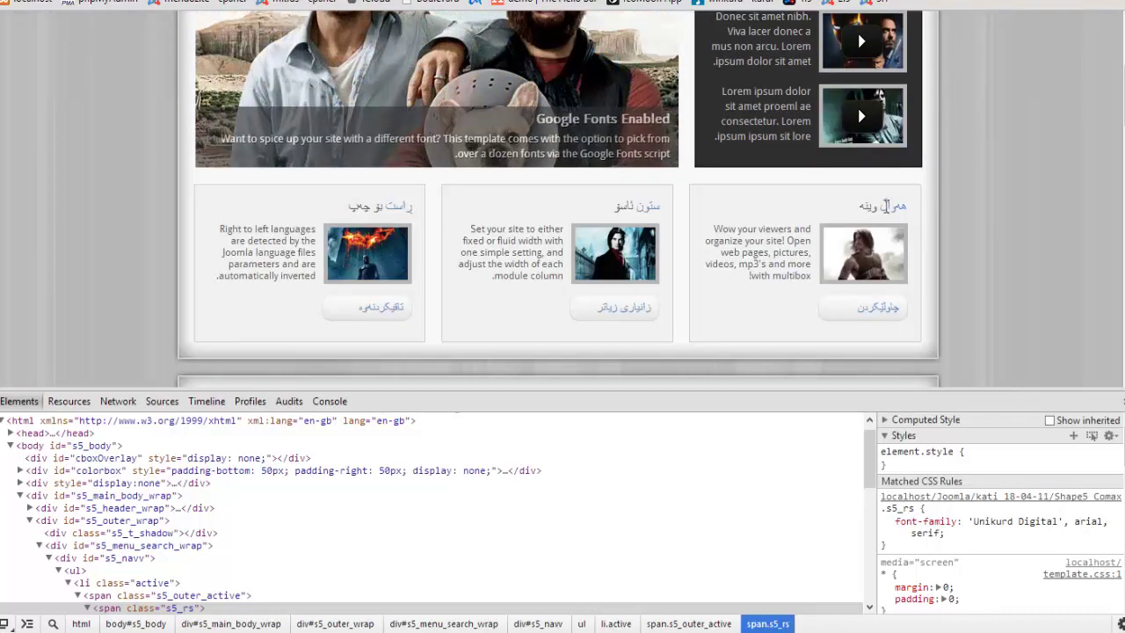
drag(910, 207, 858, 206)
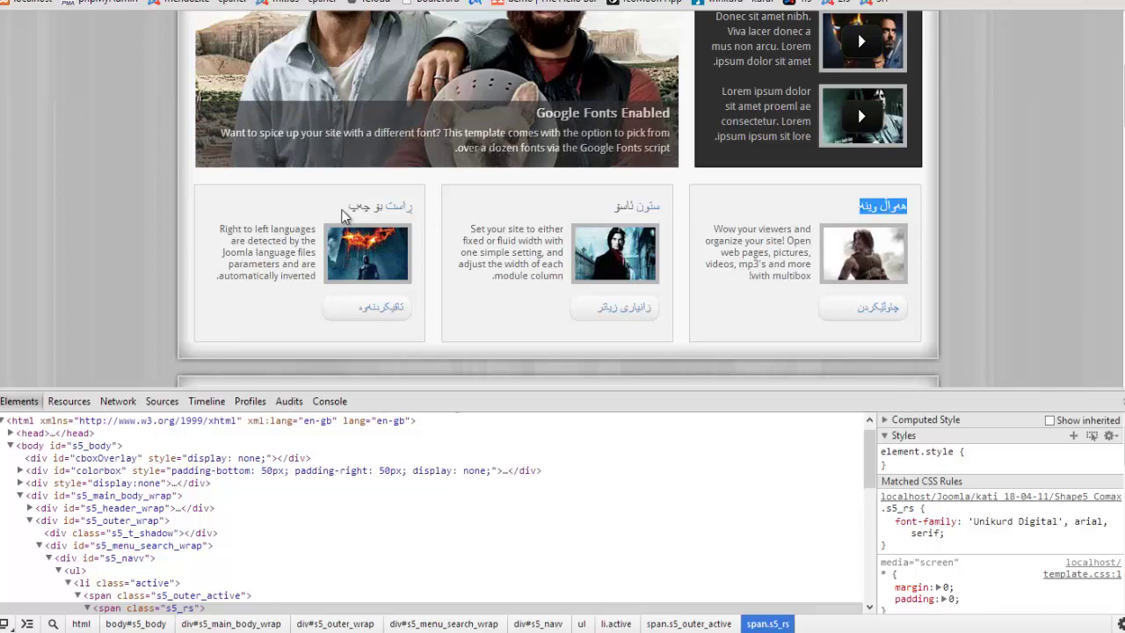
scroll(971, 188, up, 3)
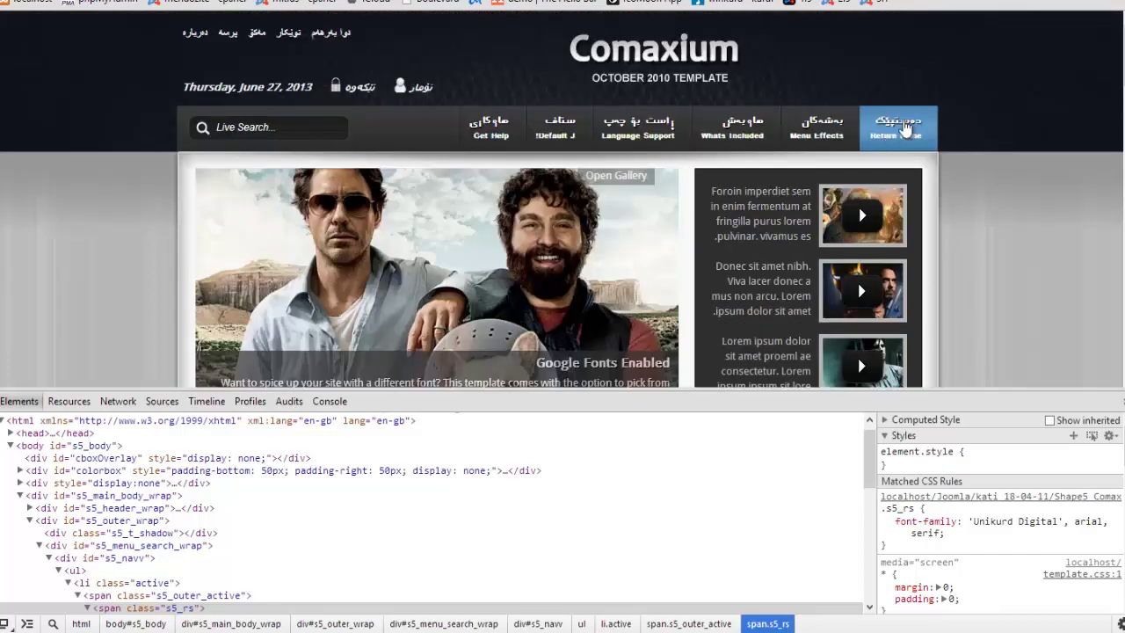
scroll(1001, 277, down, 2)
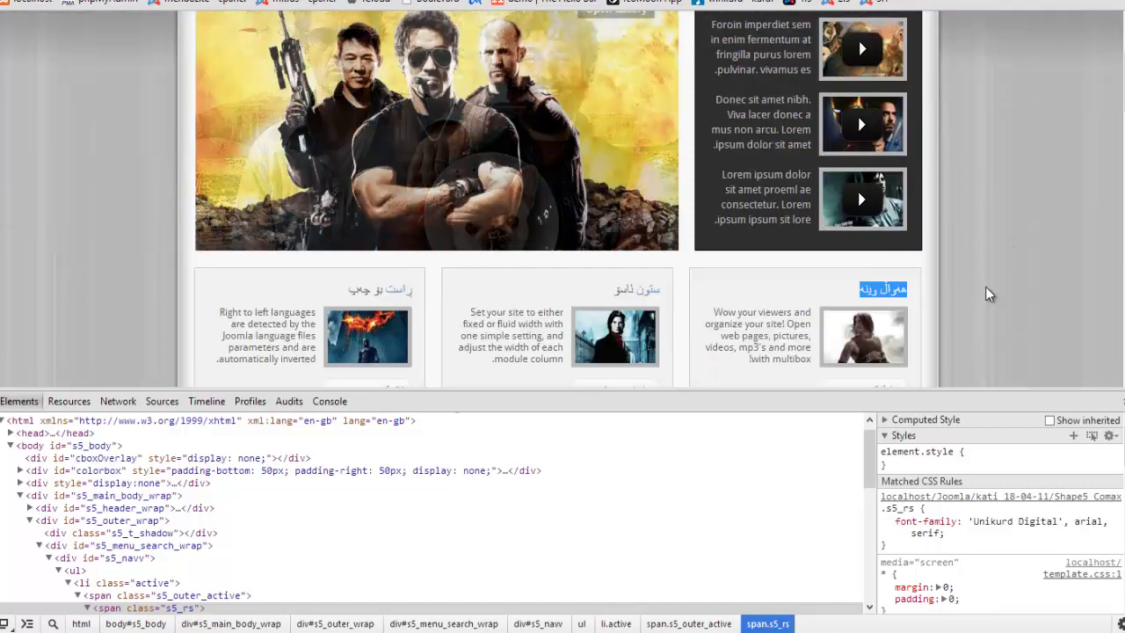
Inspect the heading of the module box with the multibox text and copy its class name s5_mod_h3.
click(50, 361)
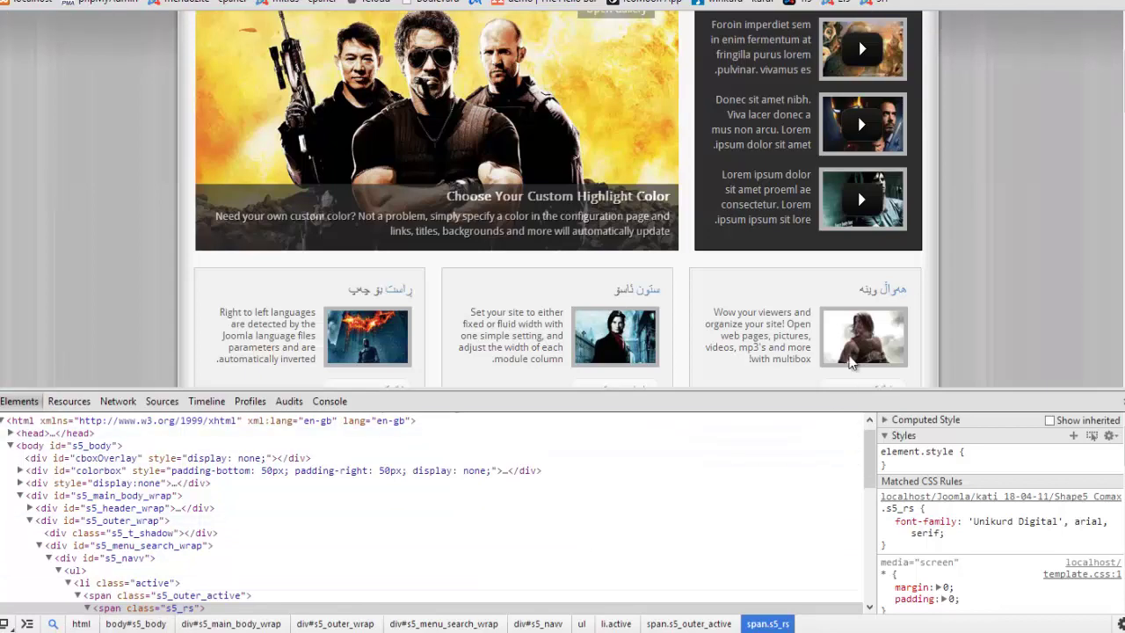
click(874, 291)
scroll(550, 552, down, 5)
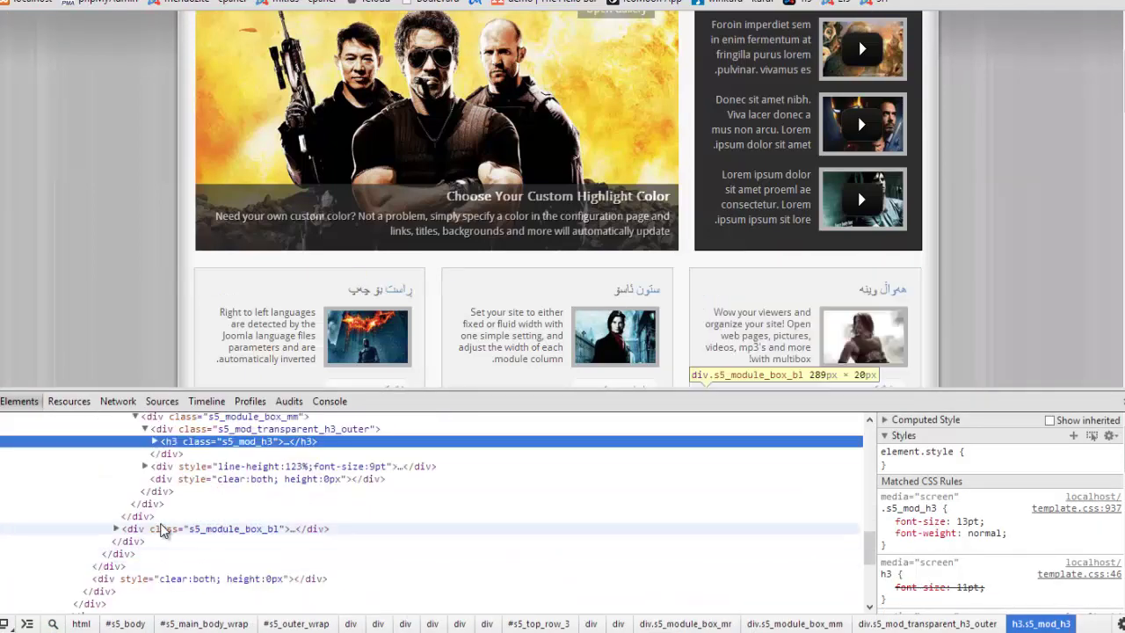
scroll(163, 529, up, 2)
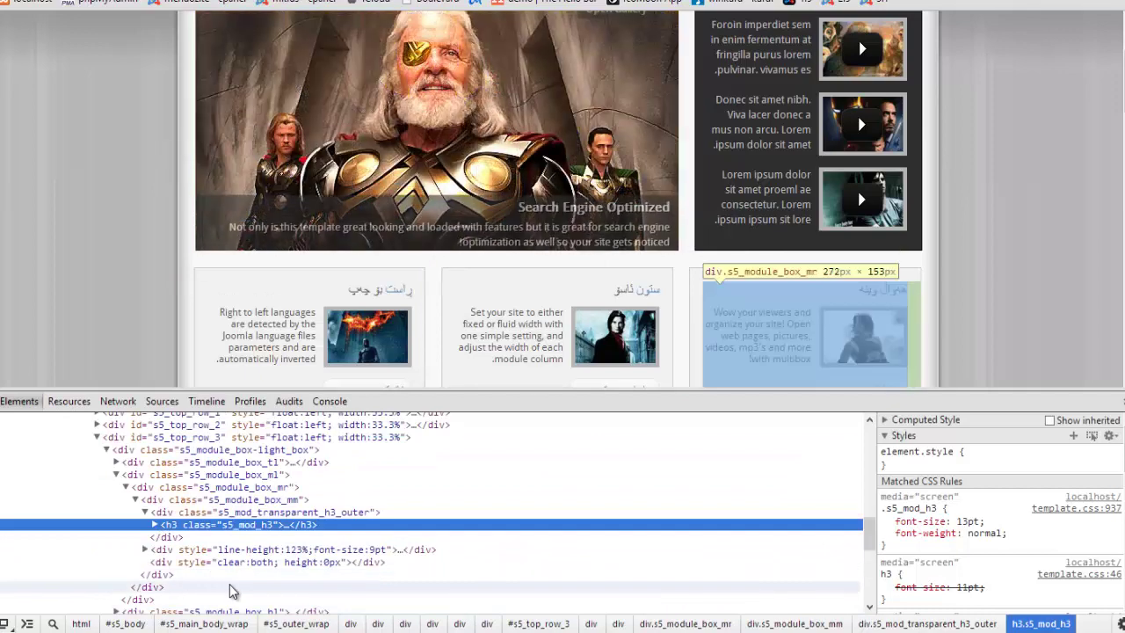
double_click(247, 527)
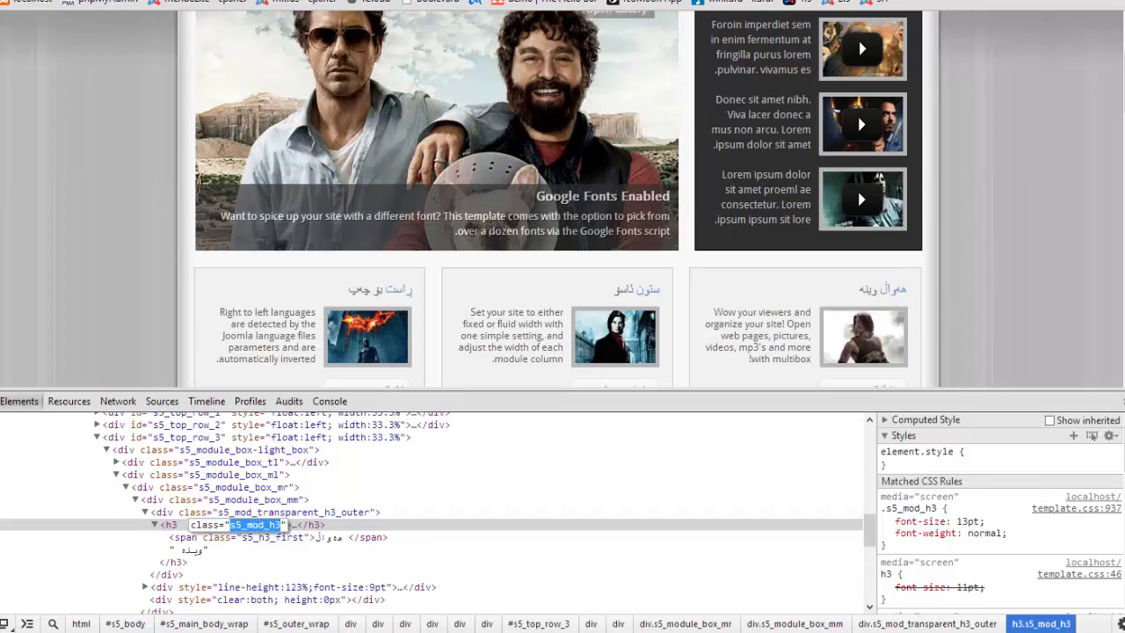
Return to the plugin settings, extend the first webchin font's class to ".s5_rs , .s5_mod_h3" and apply the change.
key(ctrl+Tab)
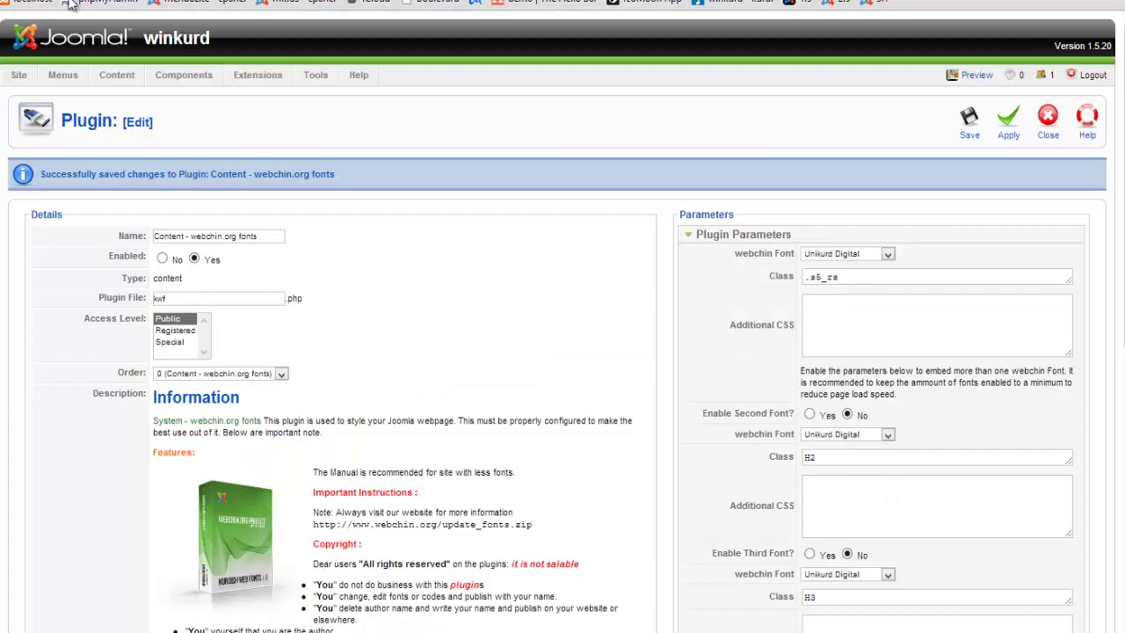
click(846, 276)
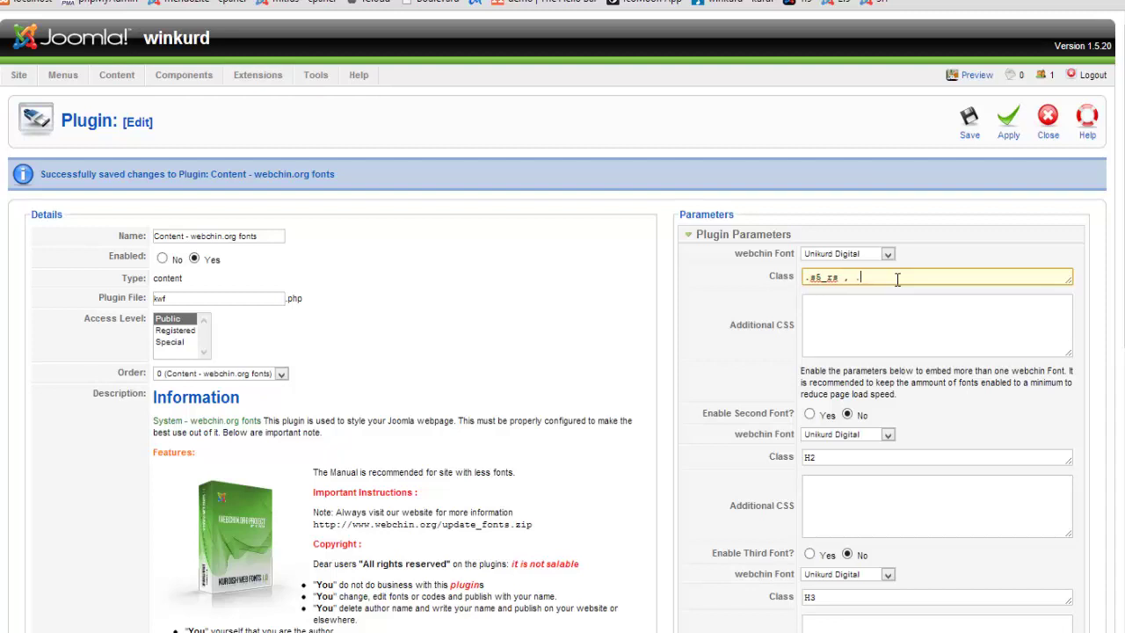
text(s5_mod_h3)
click(1009, 123)
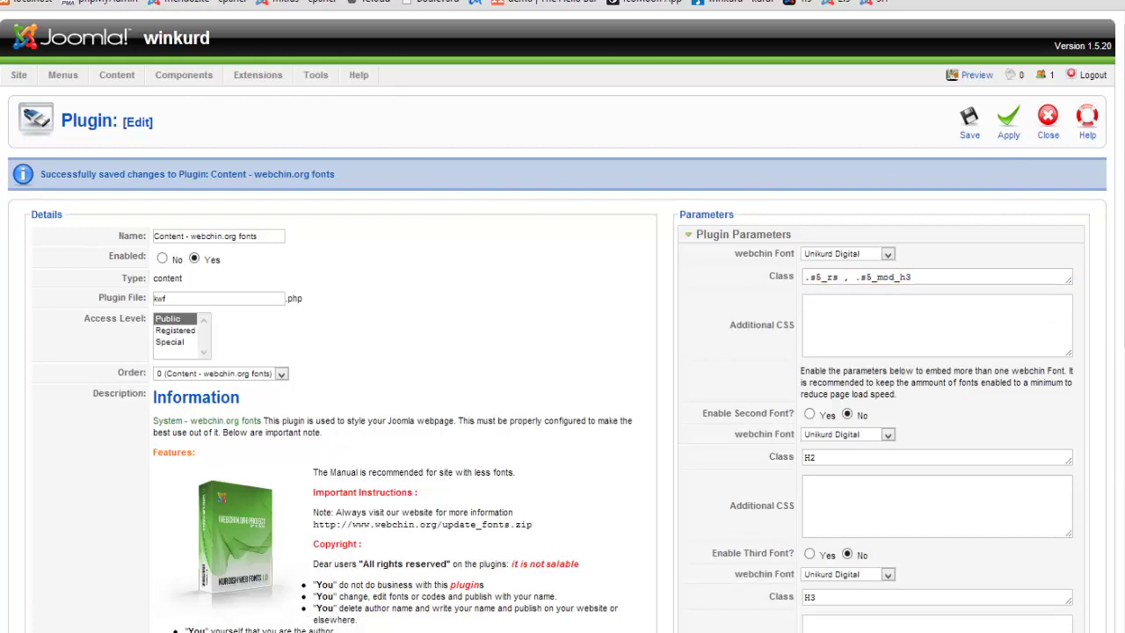
Reload the site preview and check the font on both the main menu and the module headings.
key(ctrl+Tab)
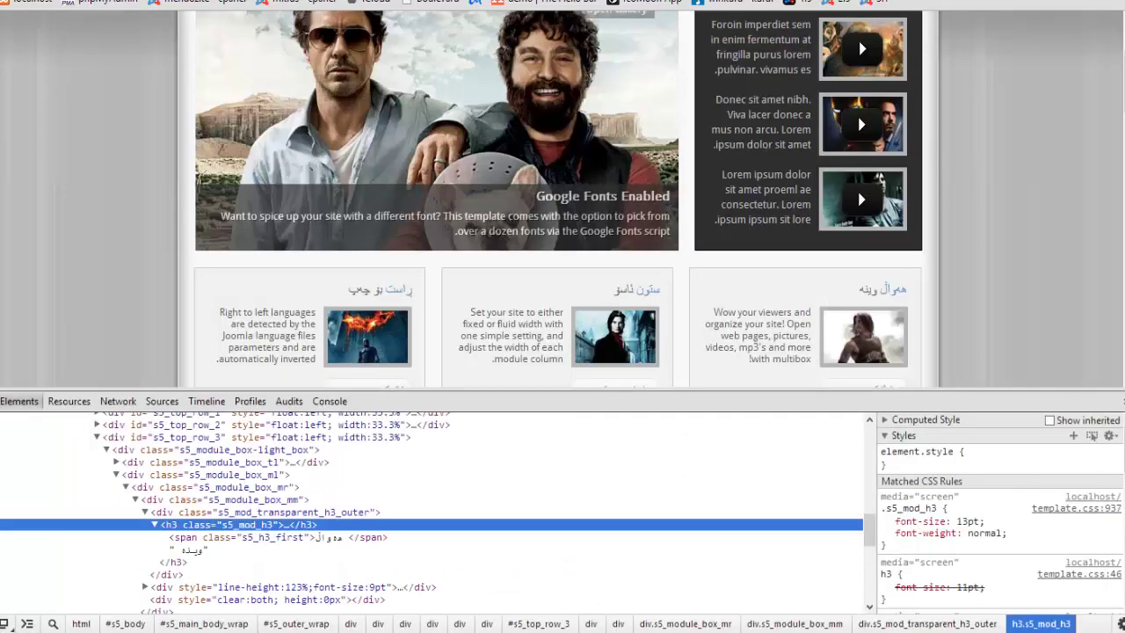
click(119, 251)
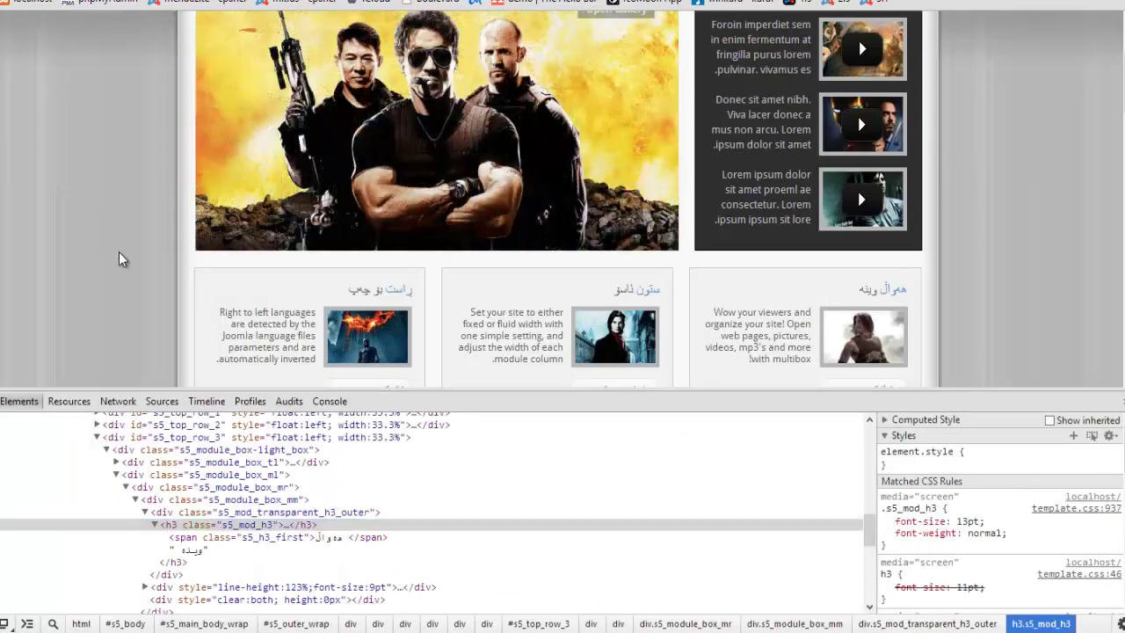
key(F5)
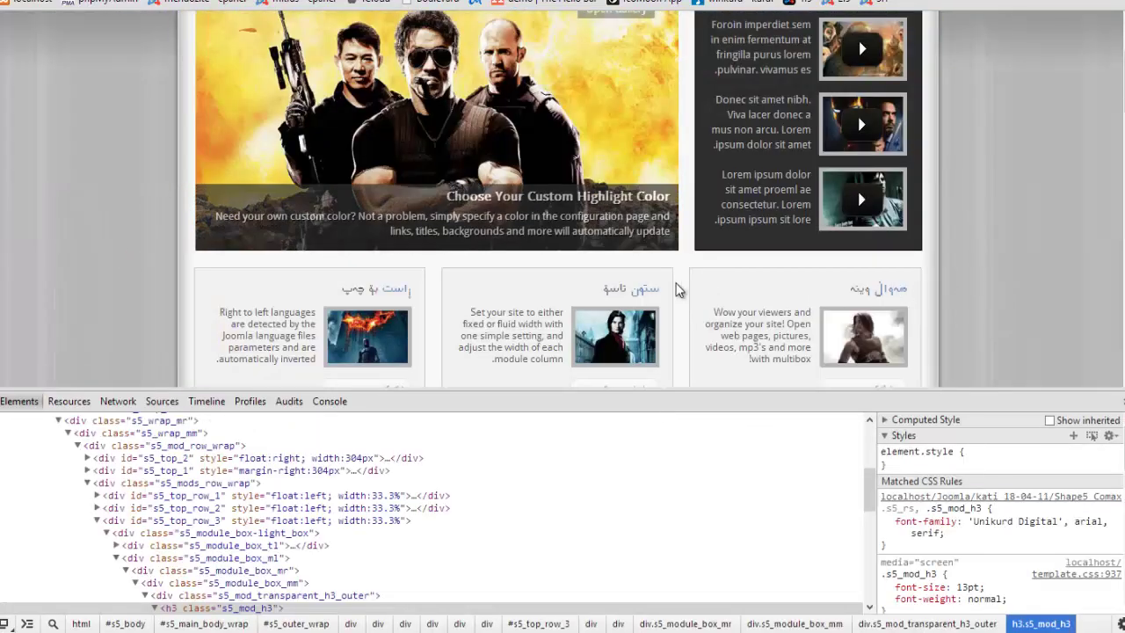
scroll(1094, 324, up, 2)
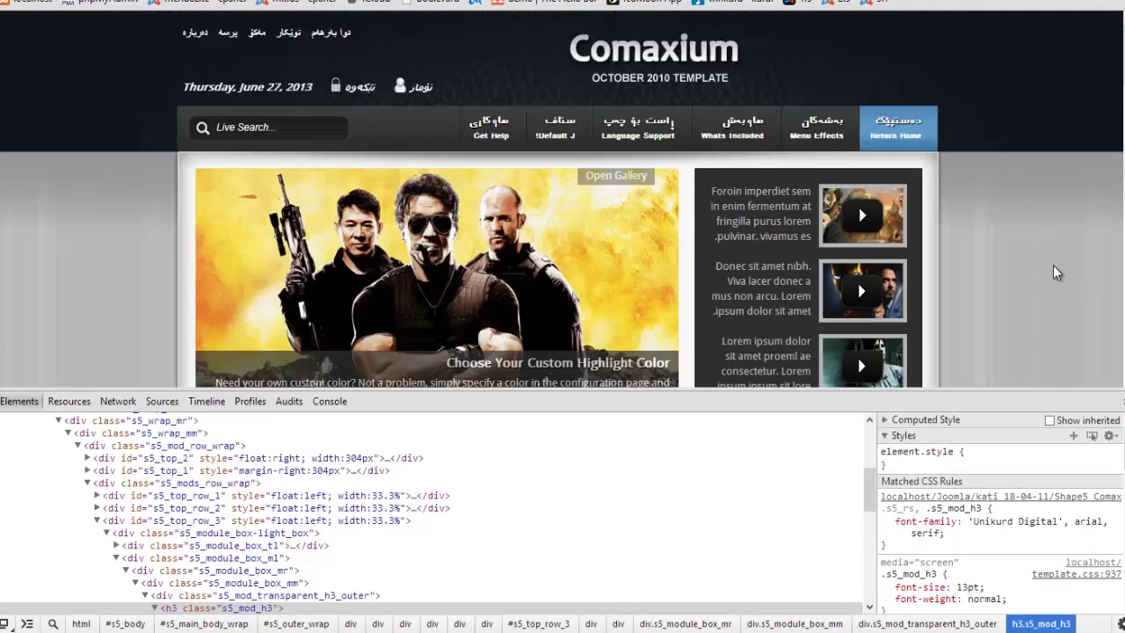
scroll(1032, 252, down, 3)
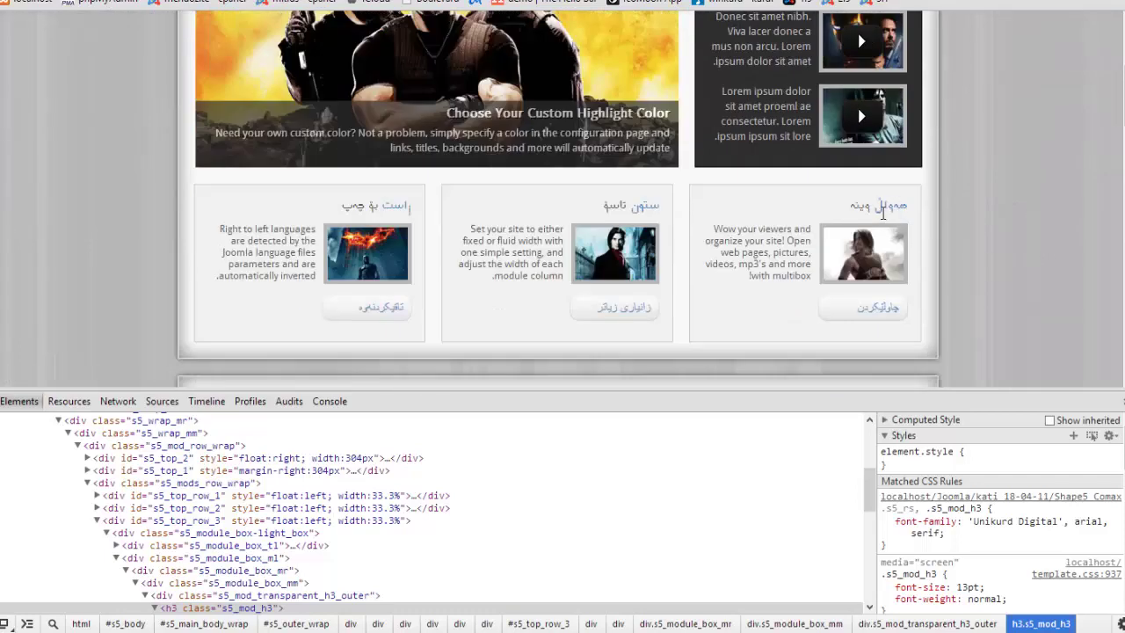
scroll(980, 229, up, 3)
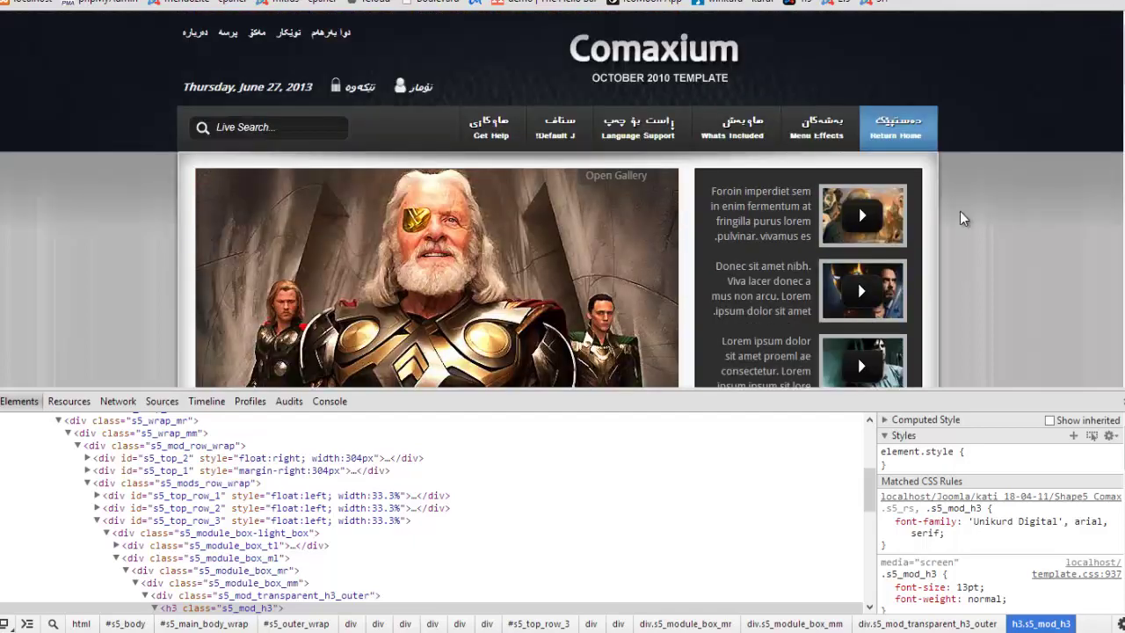
scroll(1000, 225, down, 2)
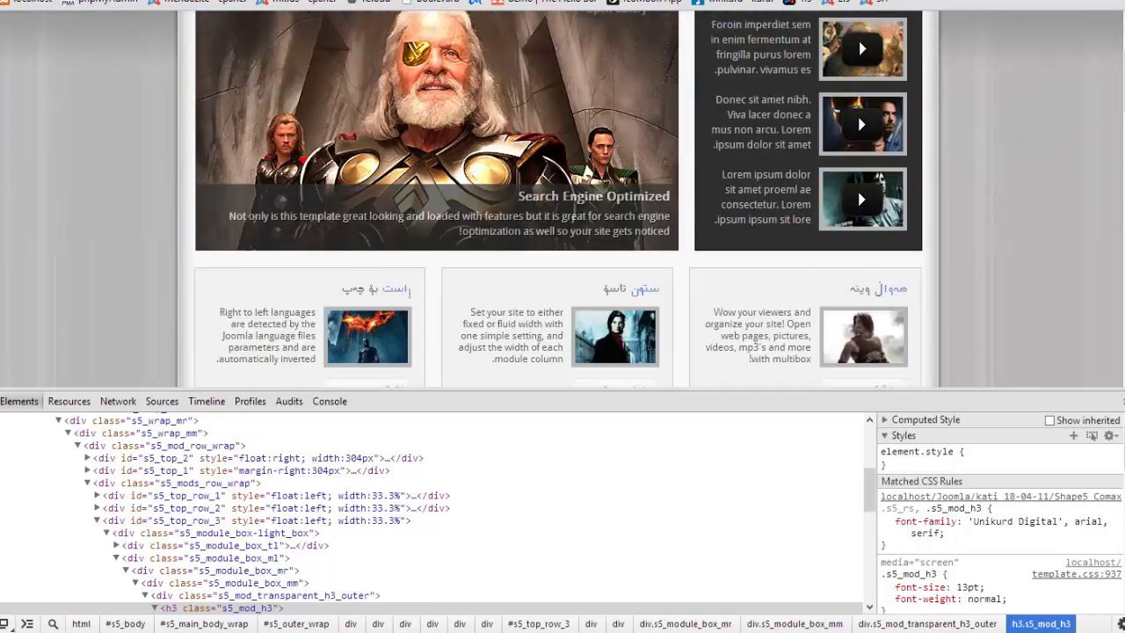
Return to the plugin settings and set Enable Second Font to Yes.
key(ctrl+Tab)
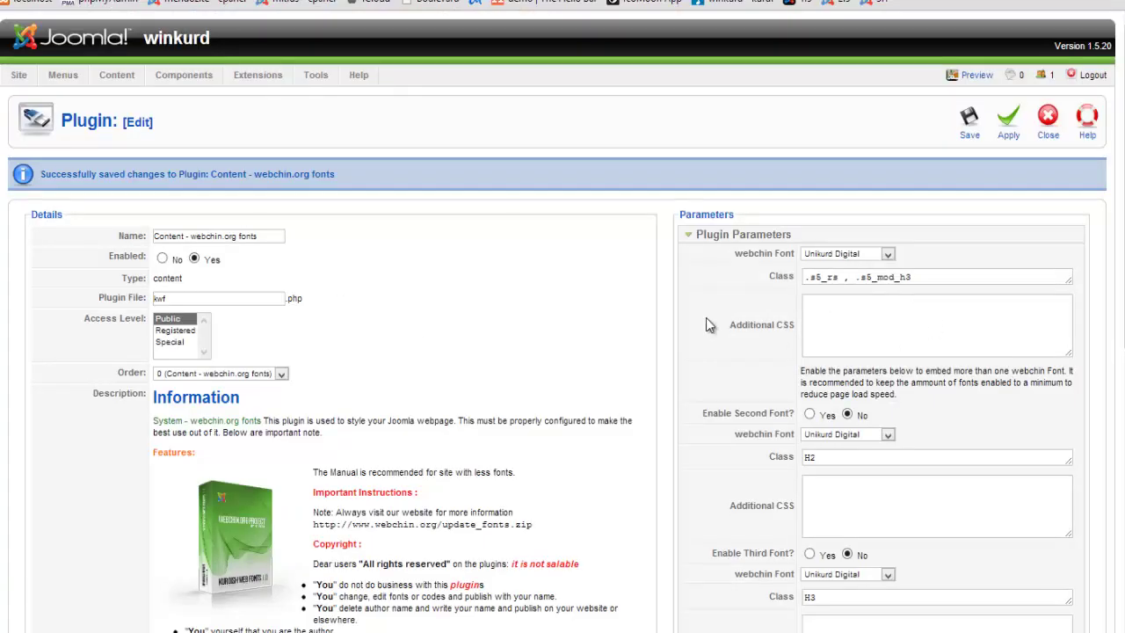
scroll(708, 325, down, 2)
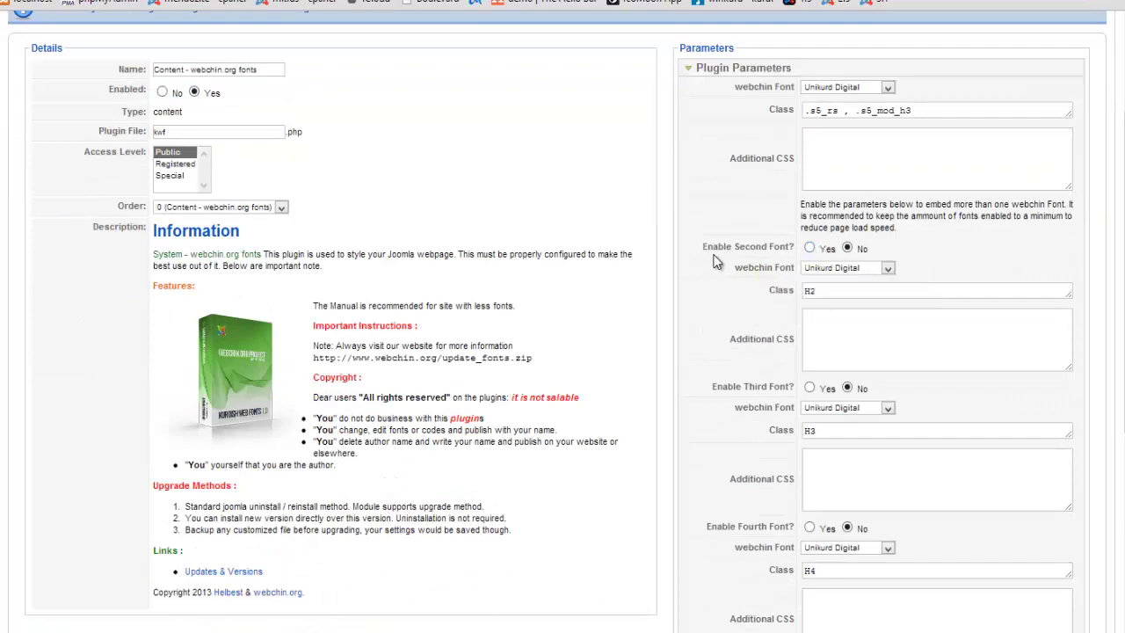
click(809, 248)
scroll(690, 294, up, 1)
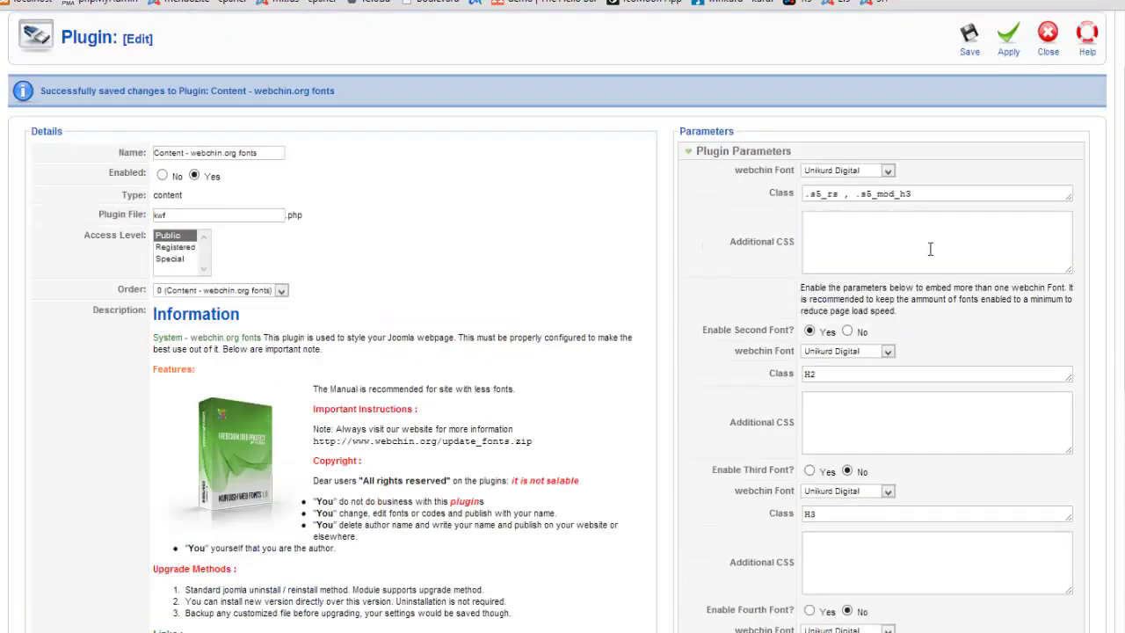
Move .s5_mod_h3 from the first font's class to the second font's class, leaving .s5_rs in the first and replacing H2 in the second.
double_click(859, 194)
key(ctrl+c)
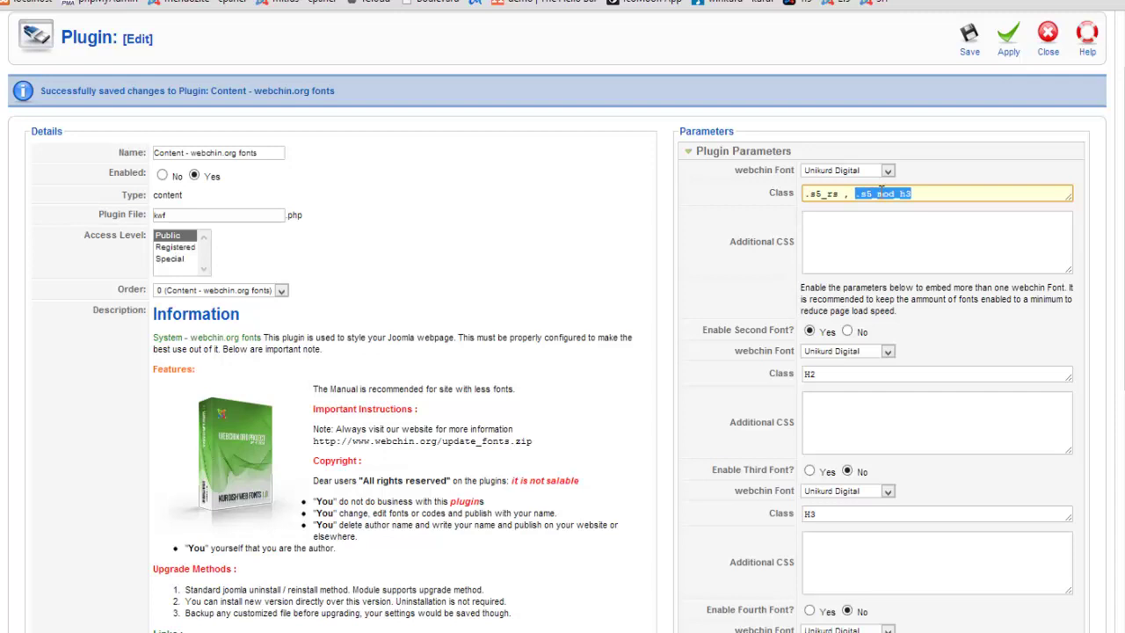
key(BackSpace)
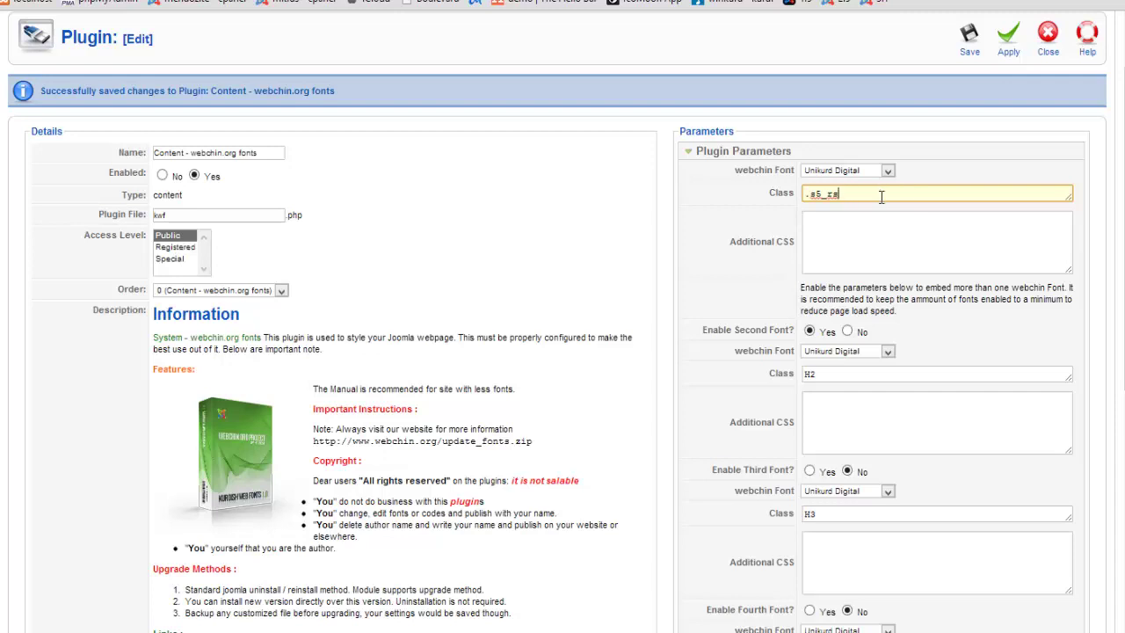
double_click(829, 373)
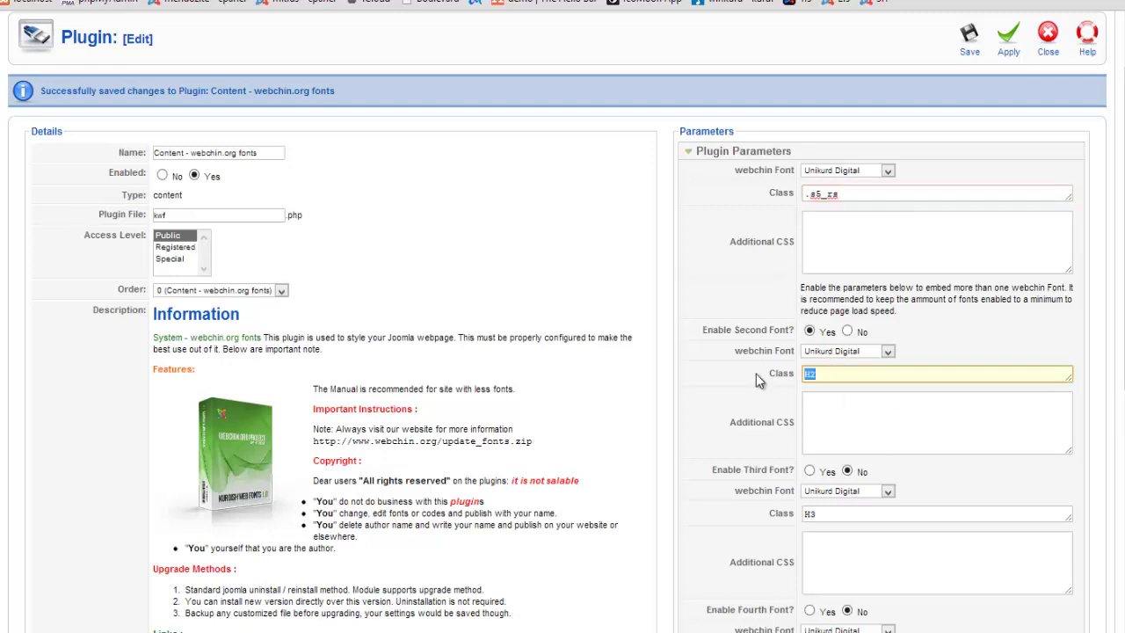
key(ctrl+v)
Set the second webchin font to Droid Kufi, apply the plugin settings and return to the site preview.
click(887, 351)
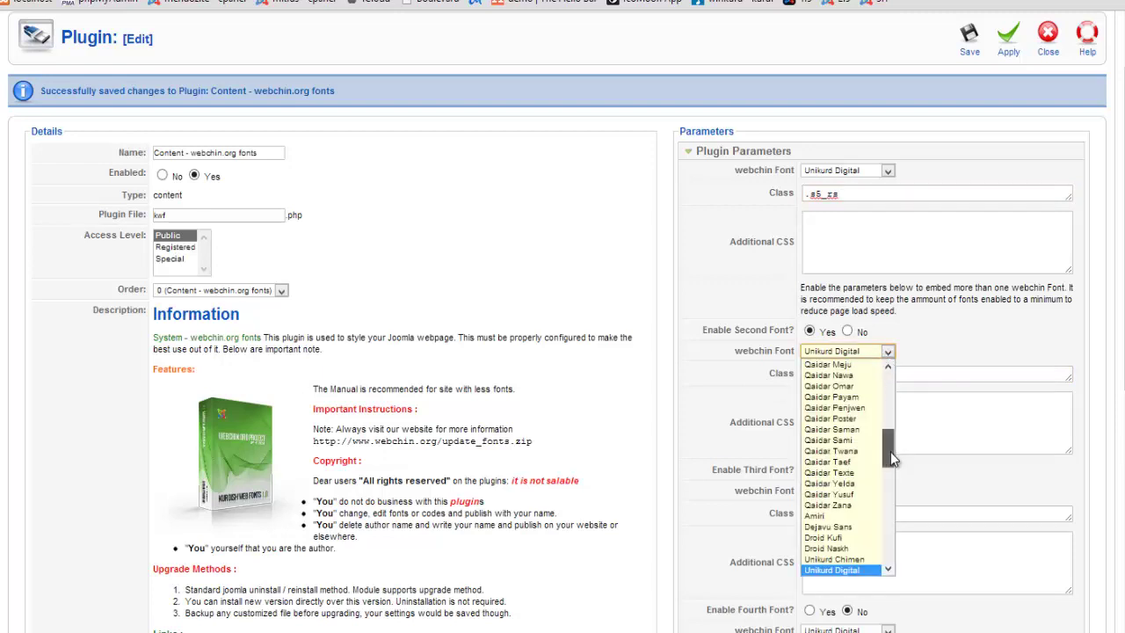
mouse_move(890, 451)
mouse_down()
mouse_move(885, 387)
mouse_move(879, 467)
mouse_move(886, 457)
mouse_up()
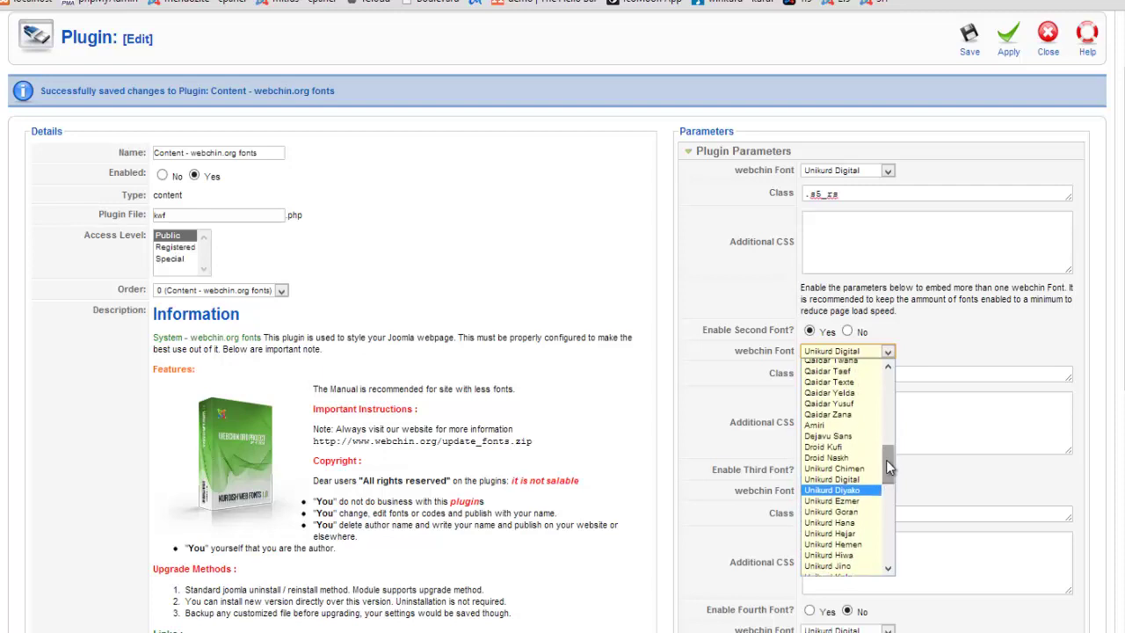
click(829, 447)
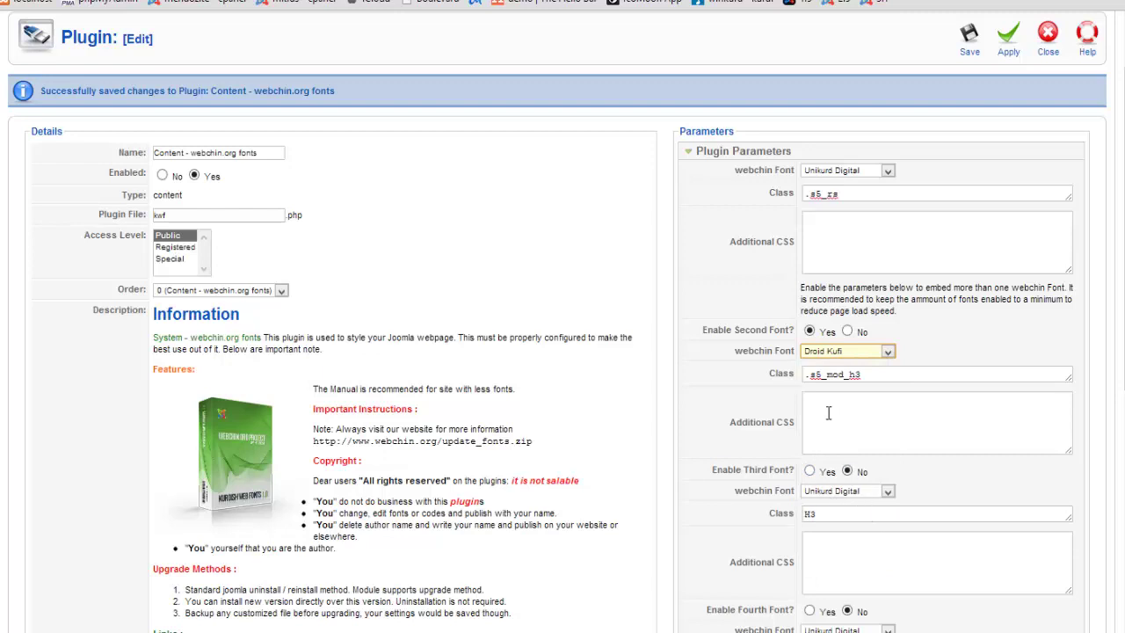
click(1010, 54)
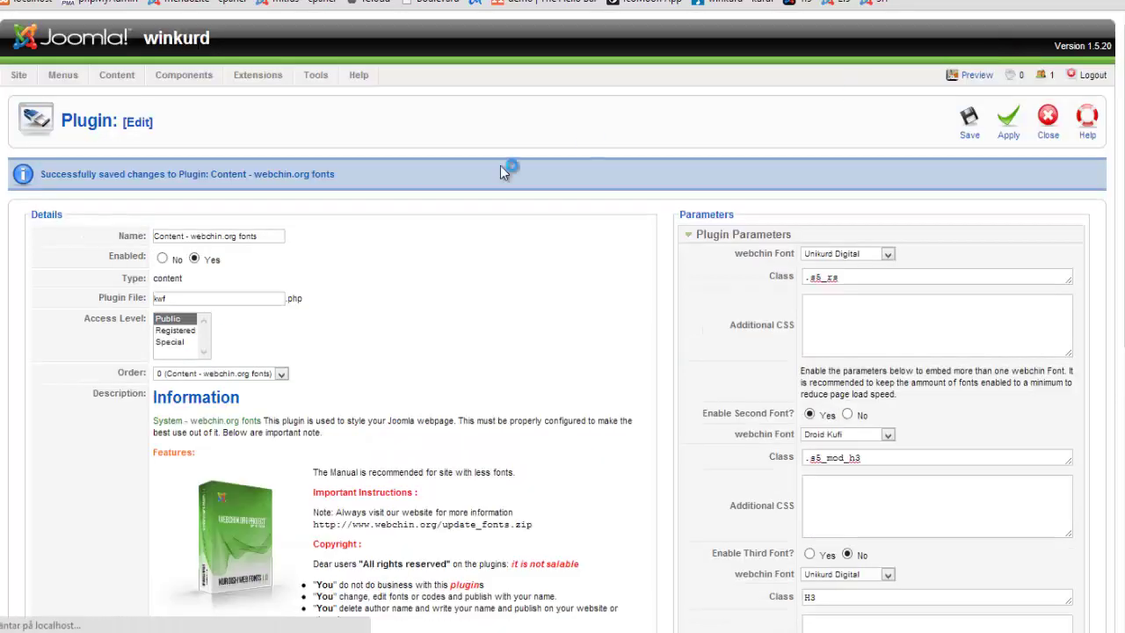
key(ctrl+Tab)
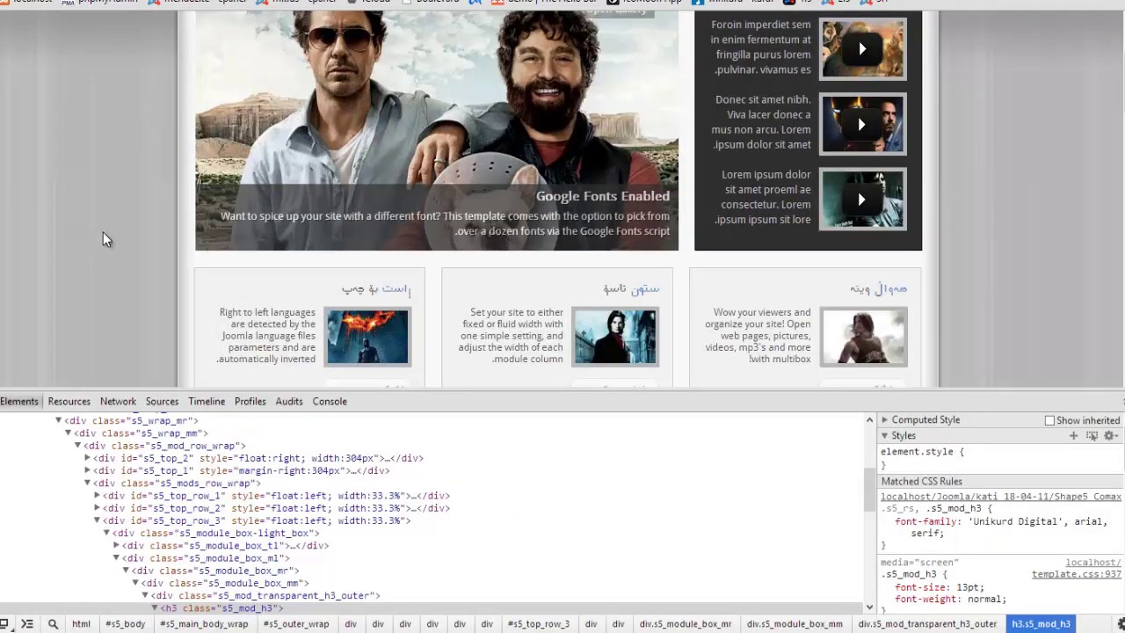
Reload the site preview, then add font-size: 10px; to the second font's Additional CSS and apply the plugin settings.
key(F5)
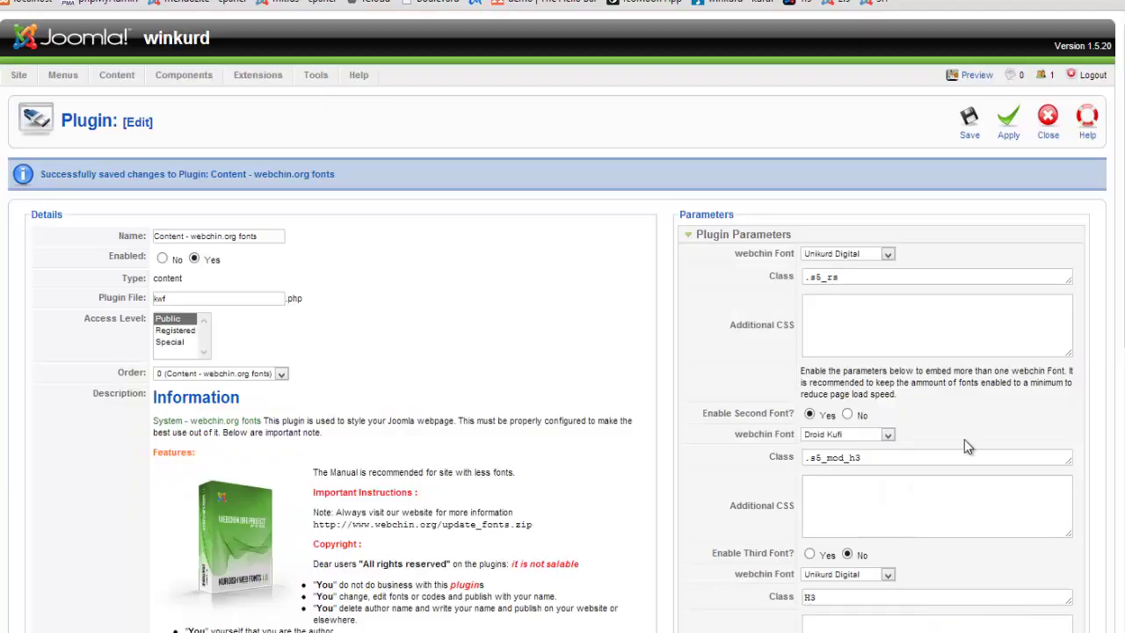
scroll(964, 439, down, 3)
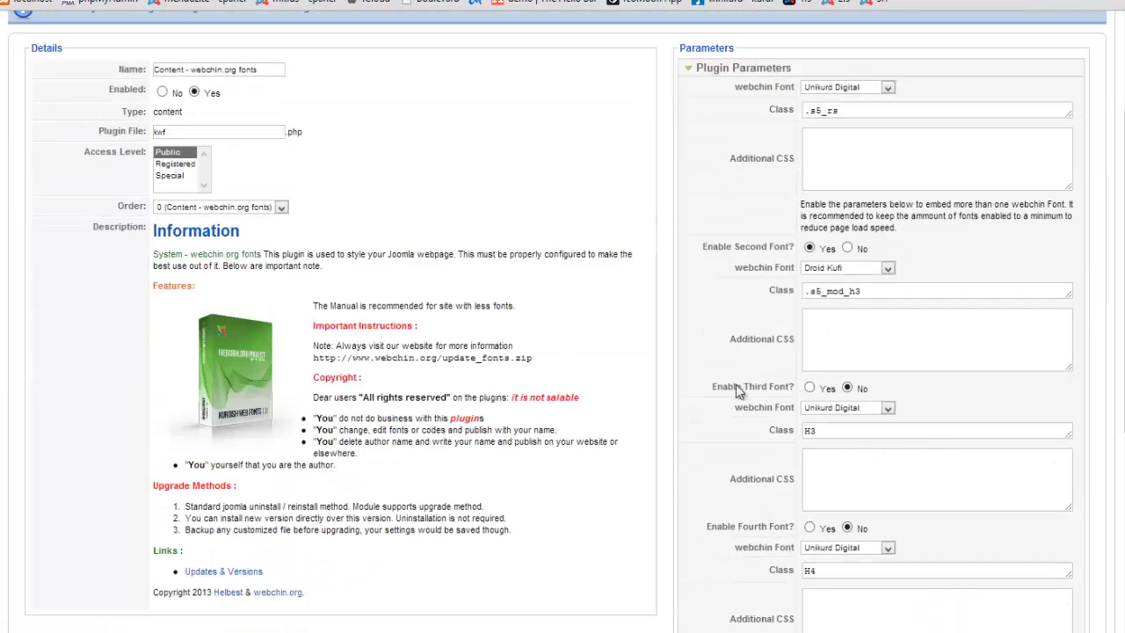
click(827, 323)
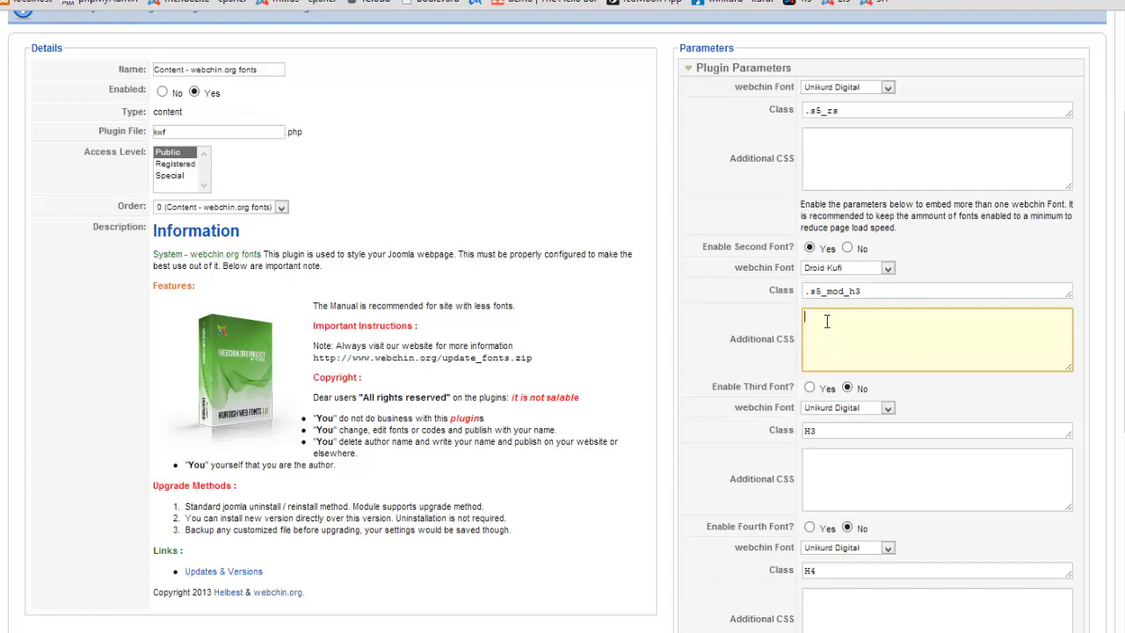
text(font-size: 10px)
text(;)
scroll(723, 416, up, 2)
click(1009, 121)
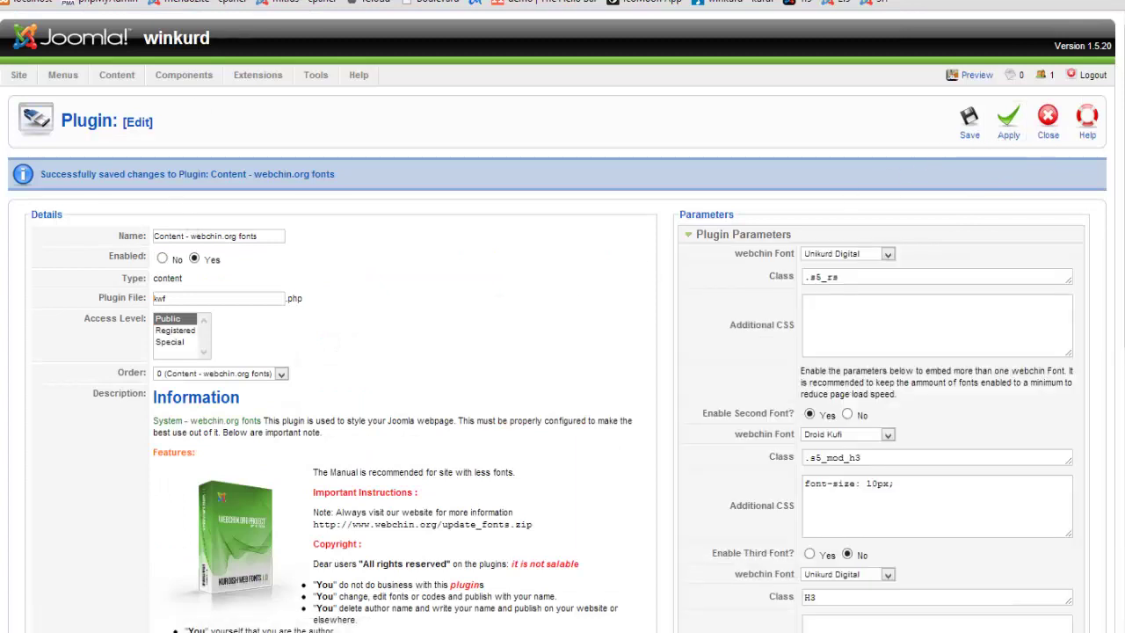
Reload the site preview and check the size of the module headings, such as the middle module's title.
key(ctrl+Tab)
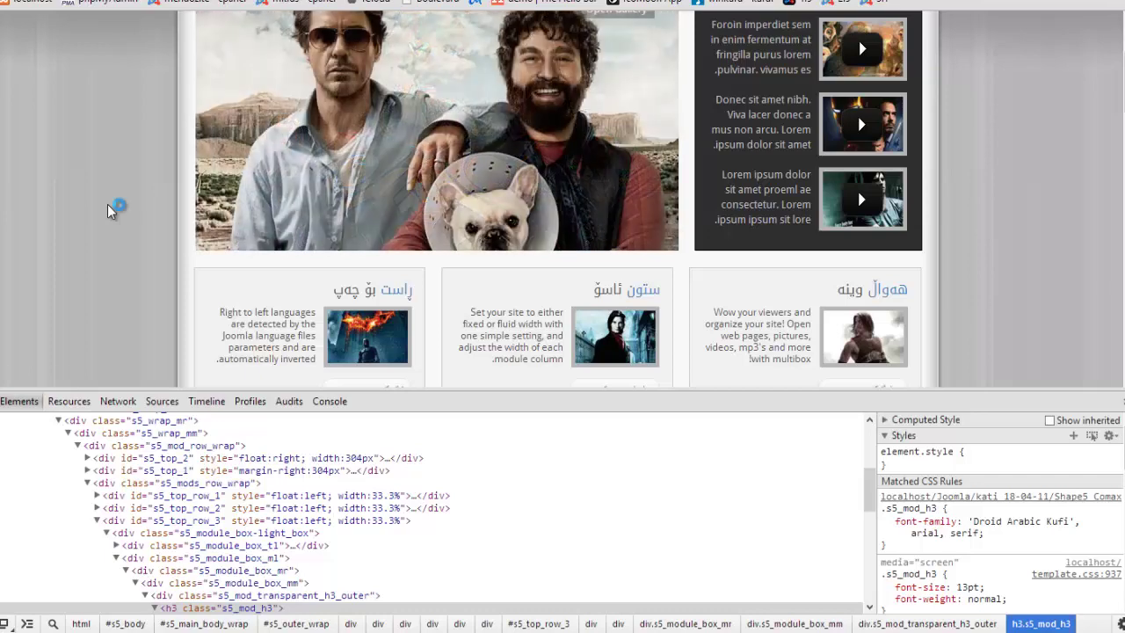
key(F5)
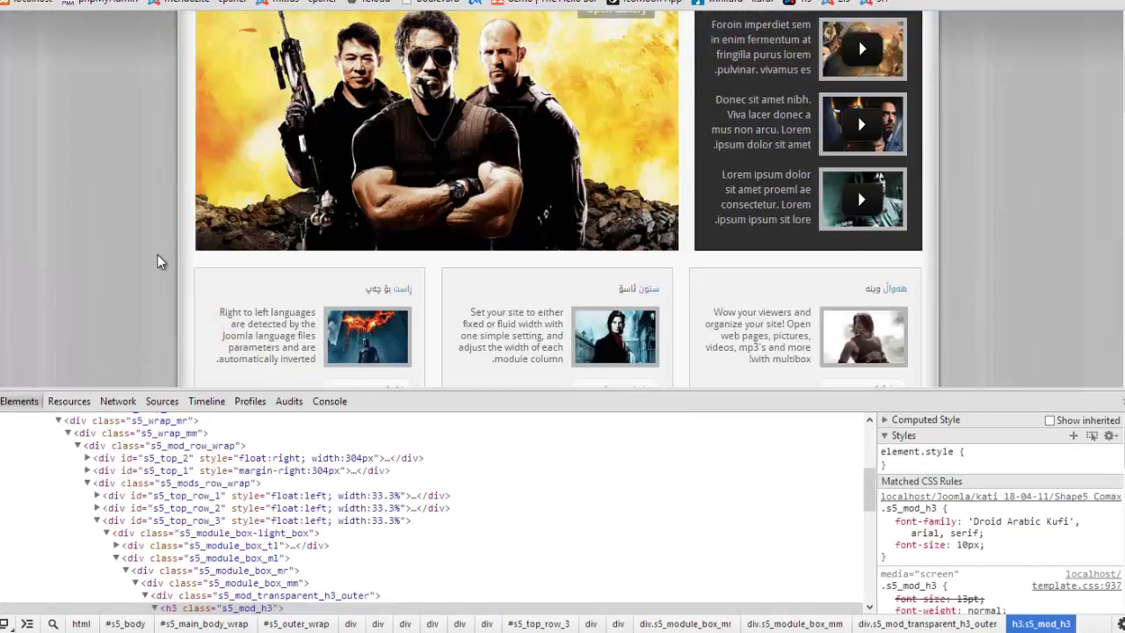
drag(663, 292, 620, 294)
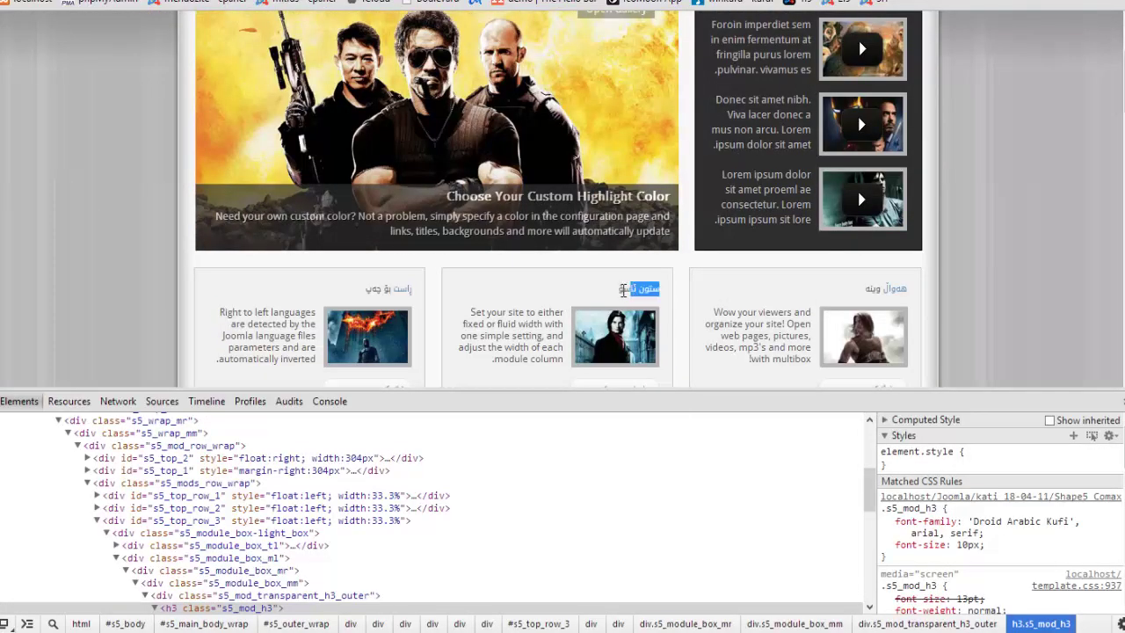
click(617, 297)
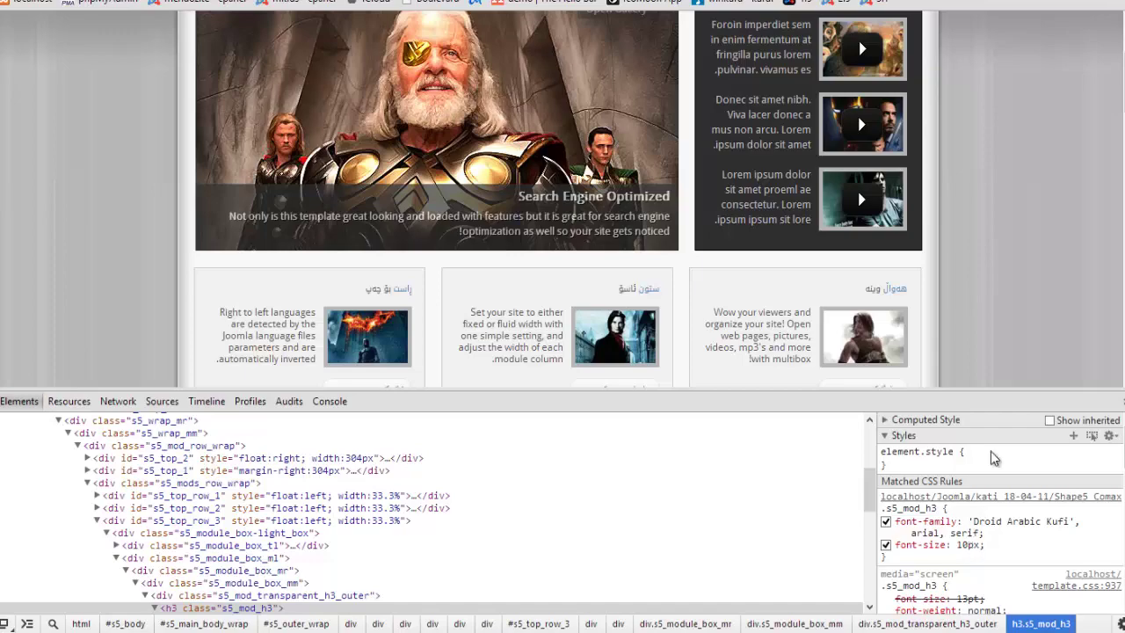
Return to the plugin settings and examine the third to sixth font slots, including the bold fonts offered for the sixth.
key(ctrl+Tab)
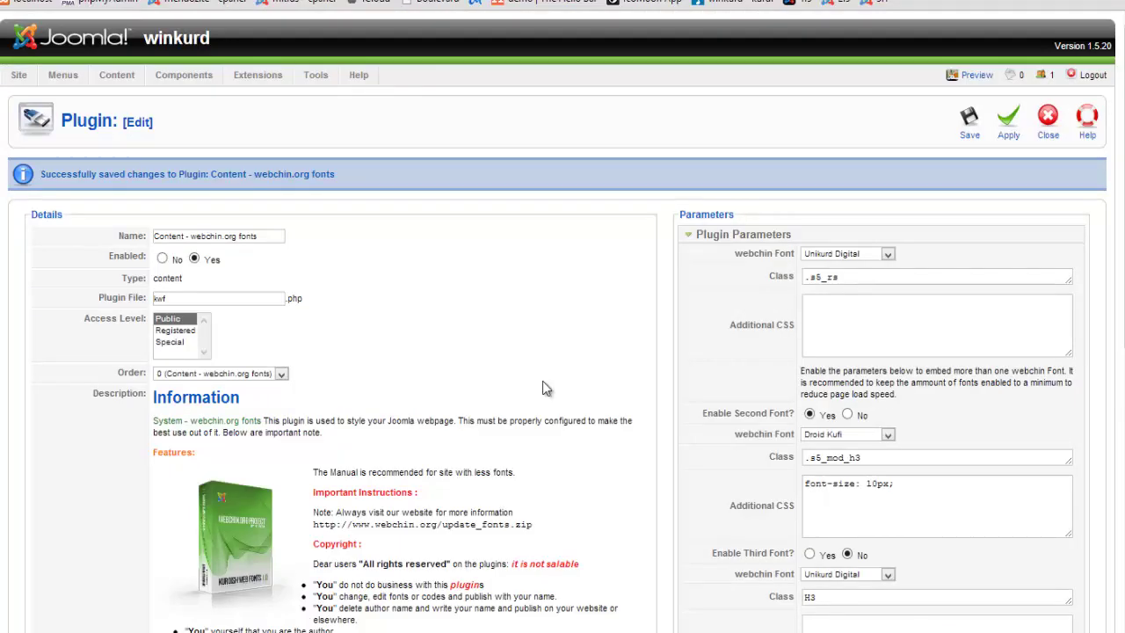
scroll(763, 490, down, 2)
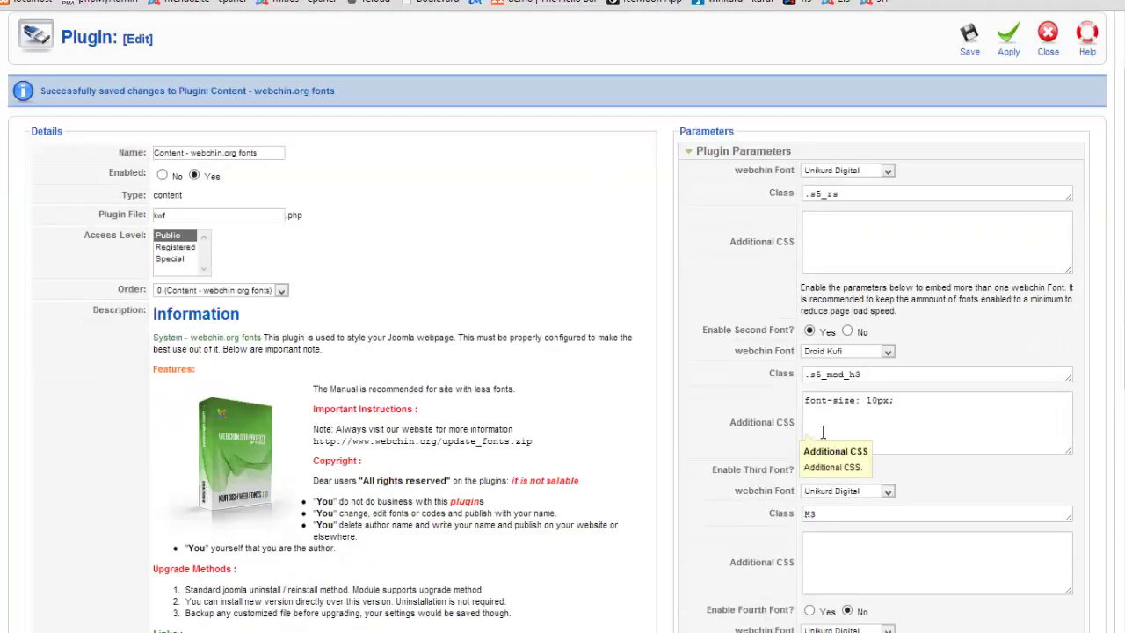
click(906, 402)
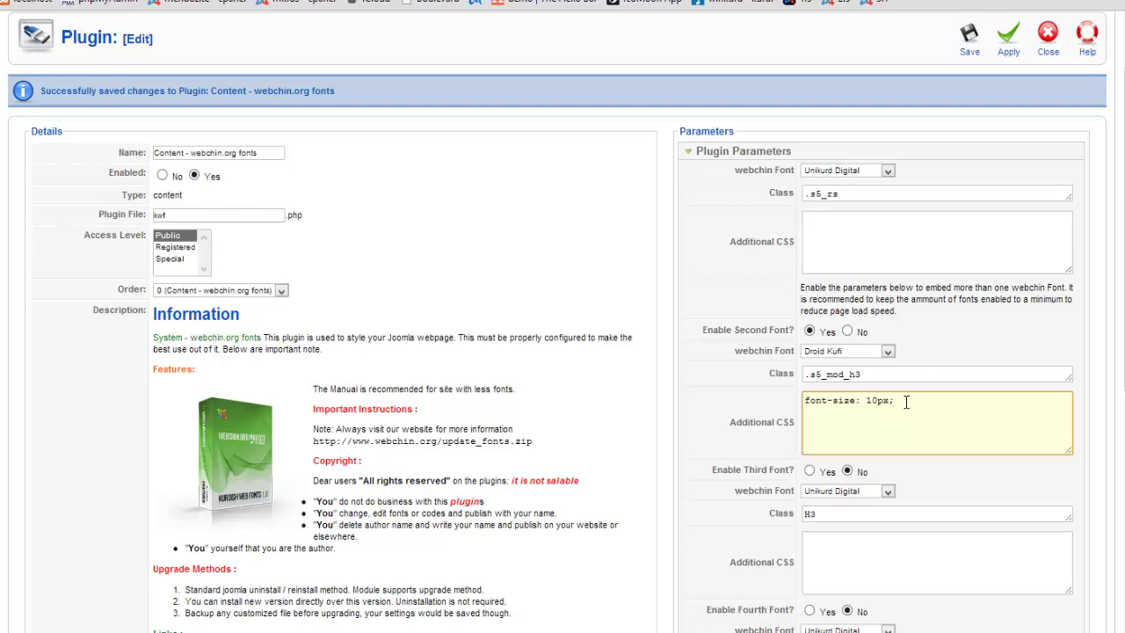
scroll(804, 398, down, 3)
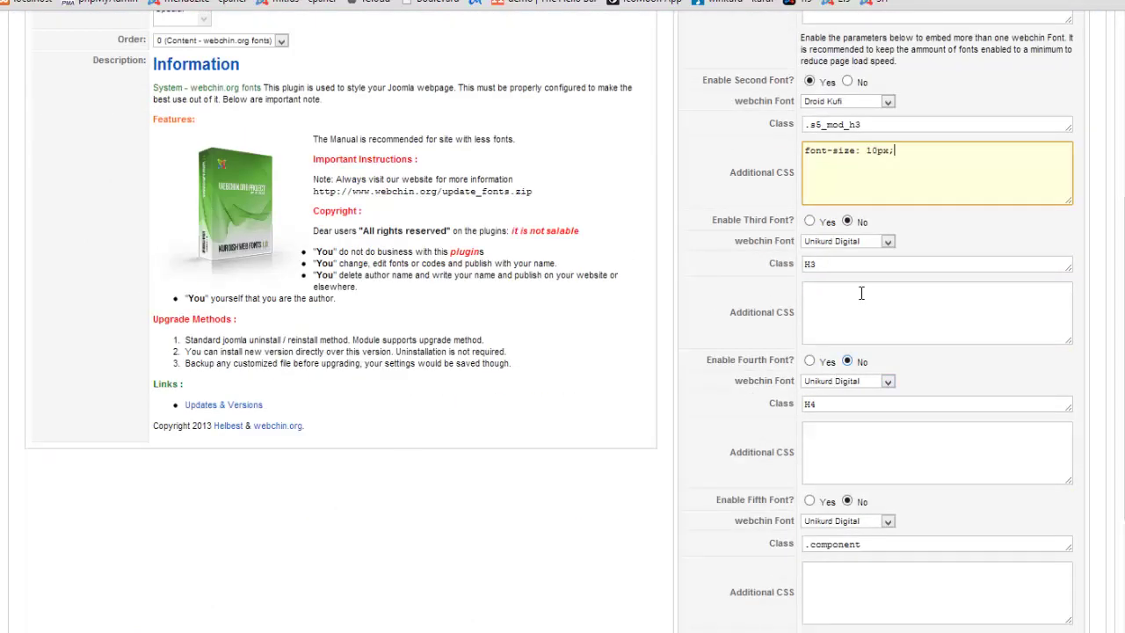
scroll(737, 409, down, 2)
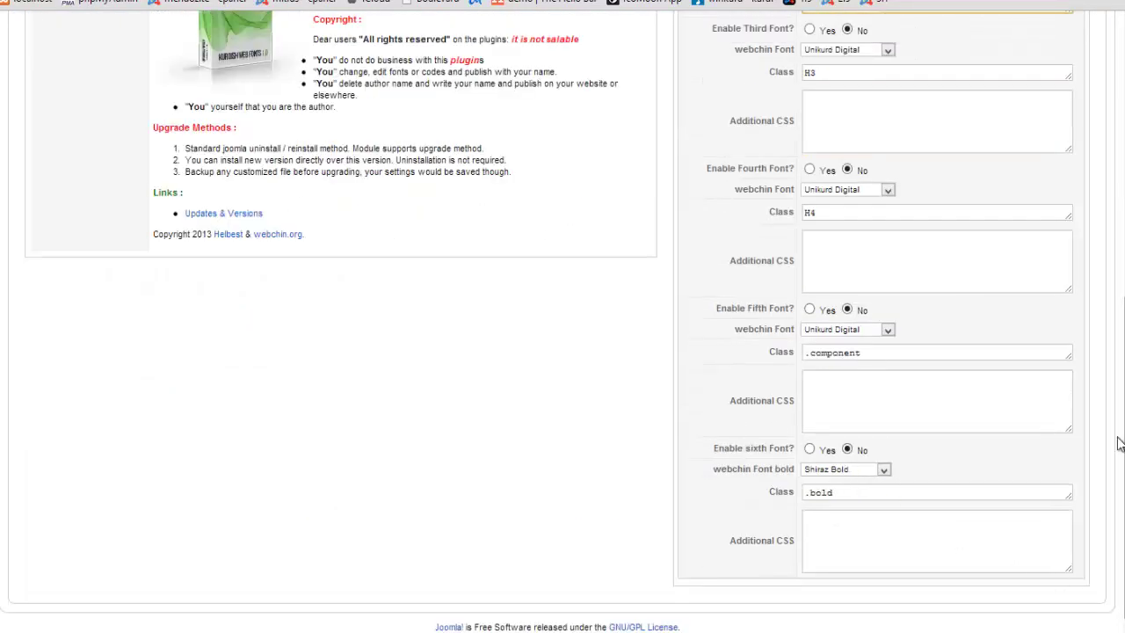
click(883, 469)
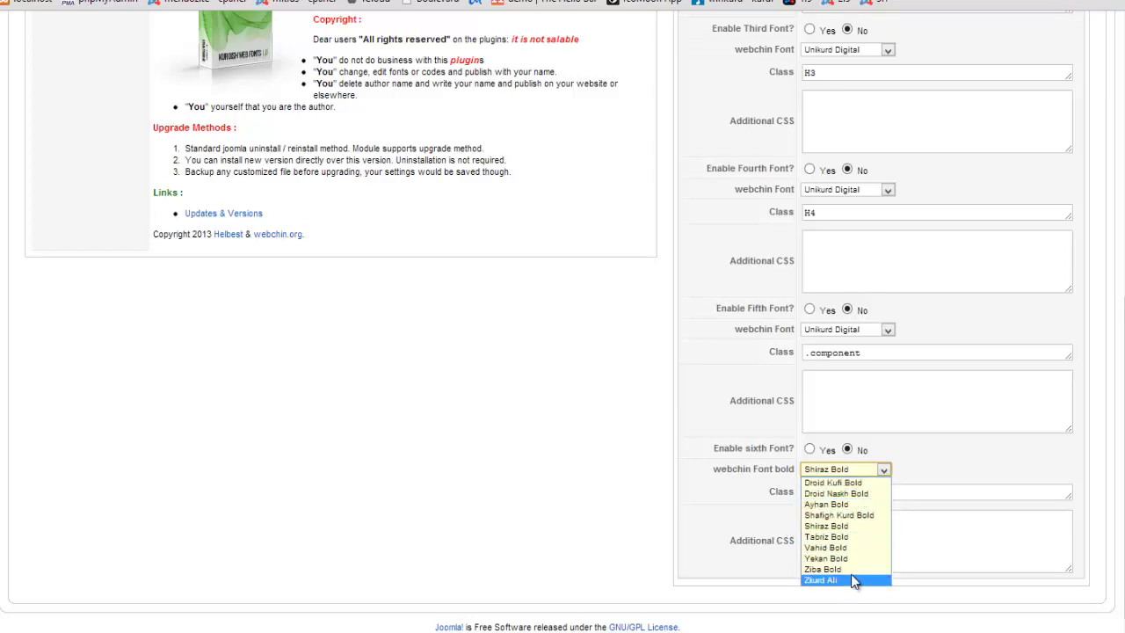
click(708, 552)
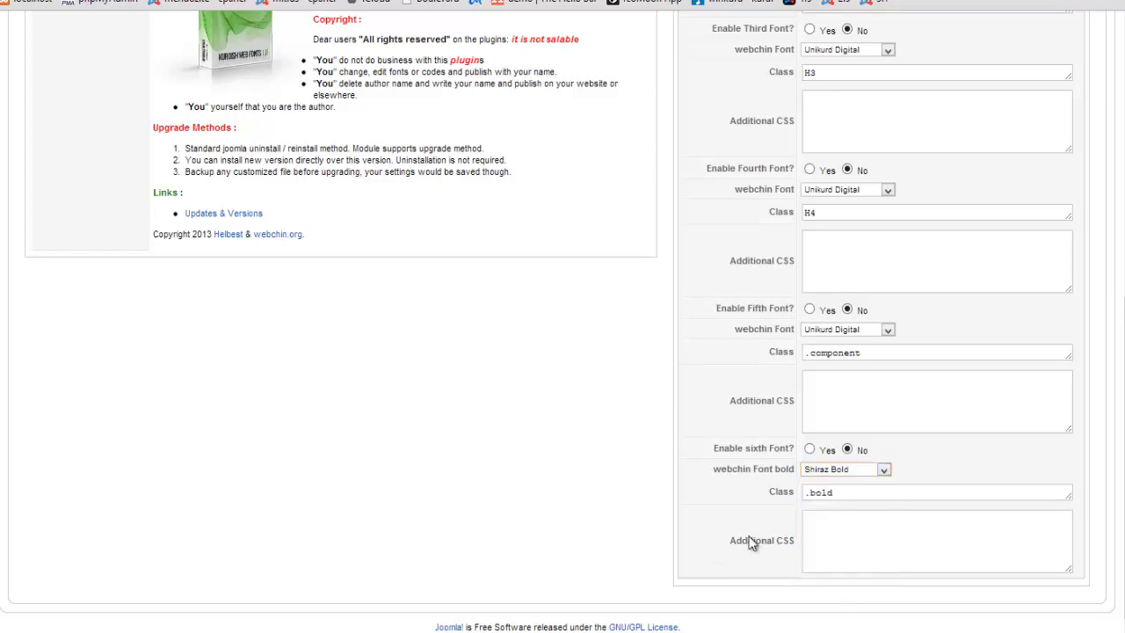
click(884, 470)
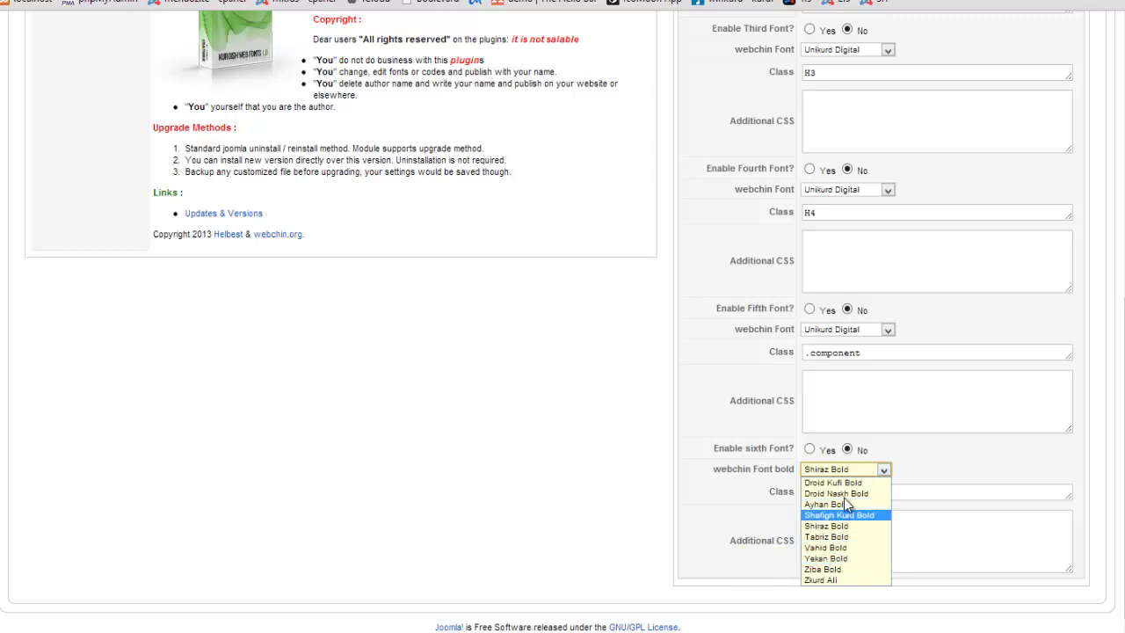
click(716, 506)
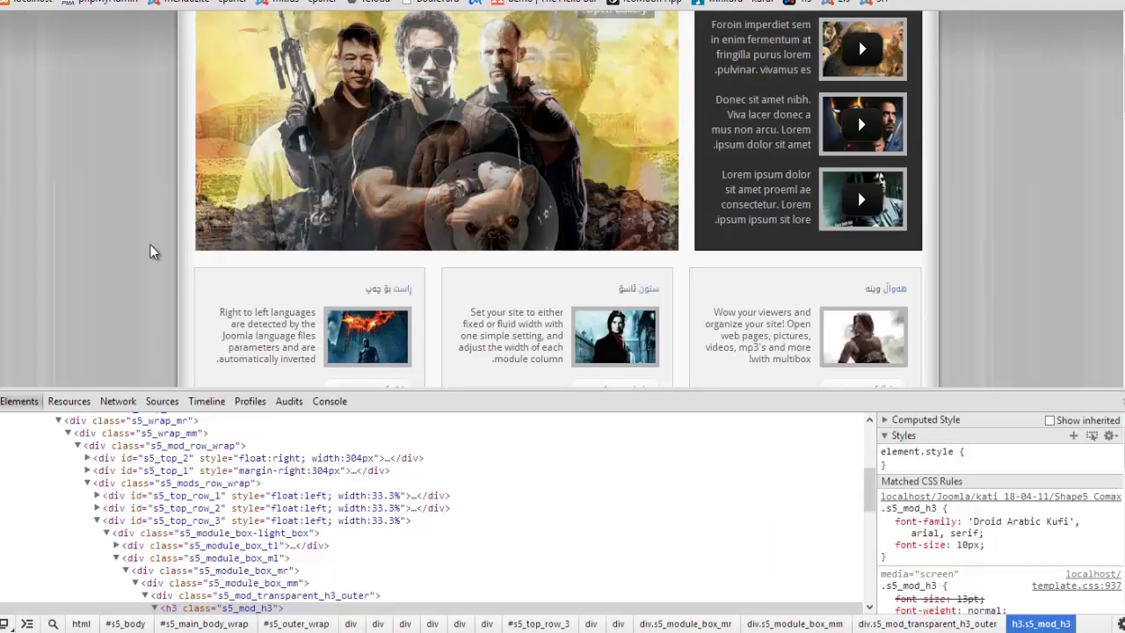
Look through the site preview to examine the headings and button texts in the modules down the page.
scroll(1035, 239, down, 2)
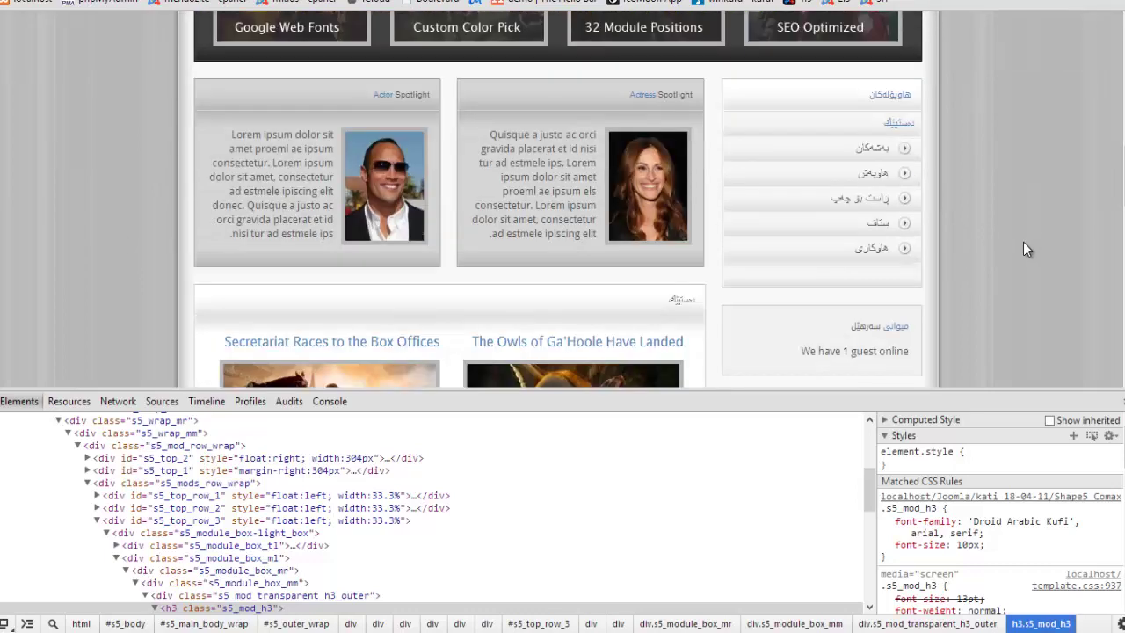
scroll(1022, 247, down, 1)
scroll(1023, 240, down, 1)
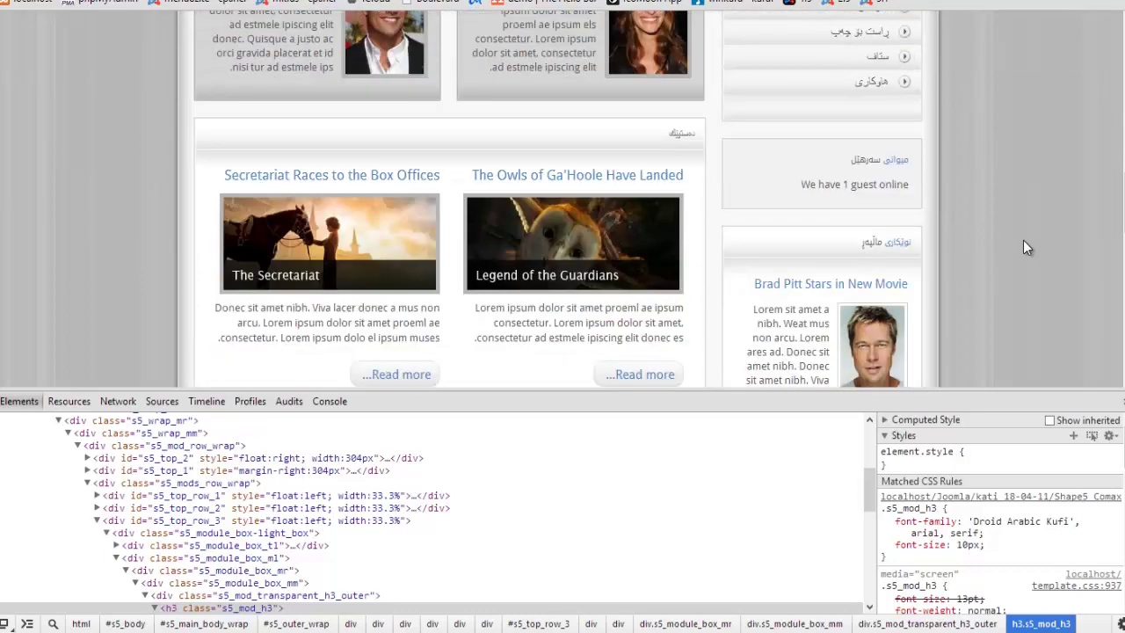
scroll(760, 252, down, 3)
scroll(1010, 267, down, 2)
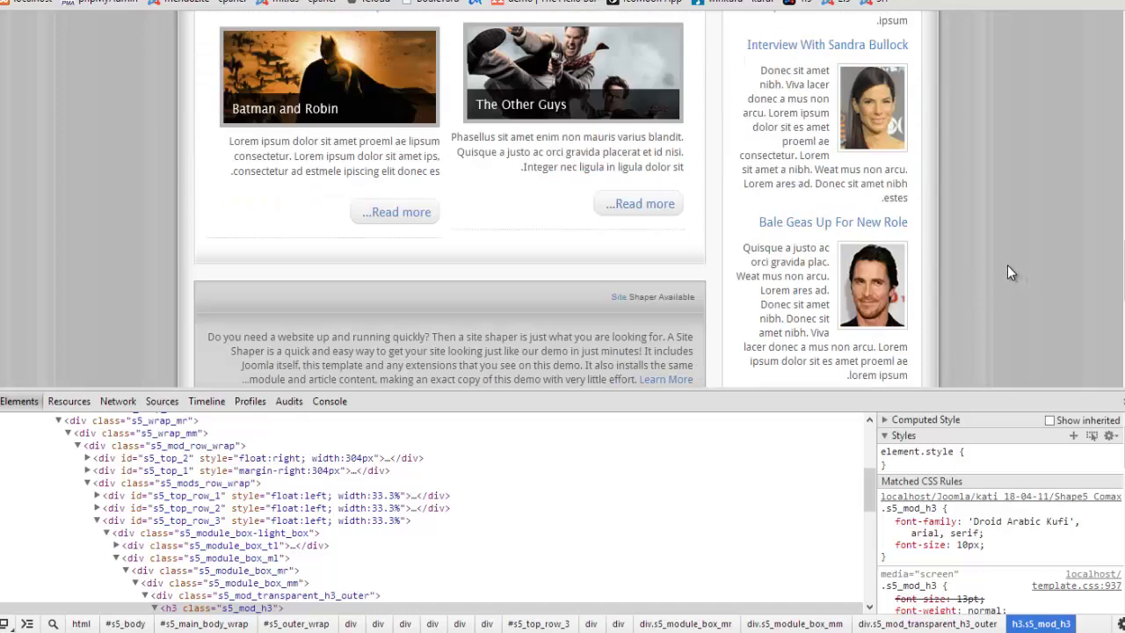
scroll(1002, 262, up, 10)
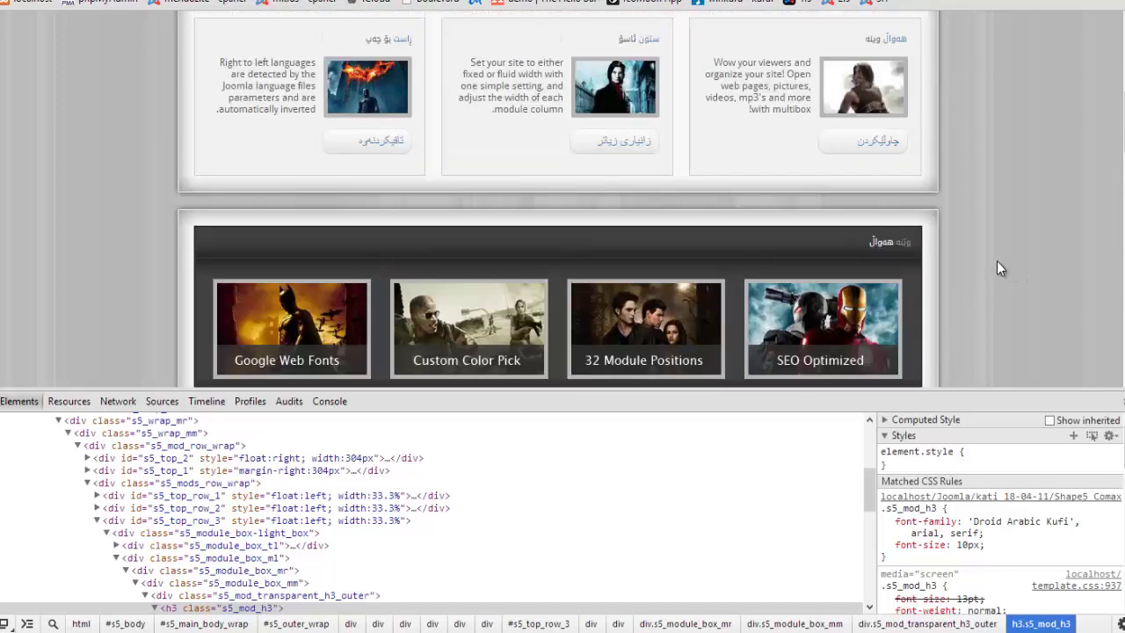
scroll(997, 261, up, 1)
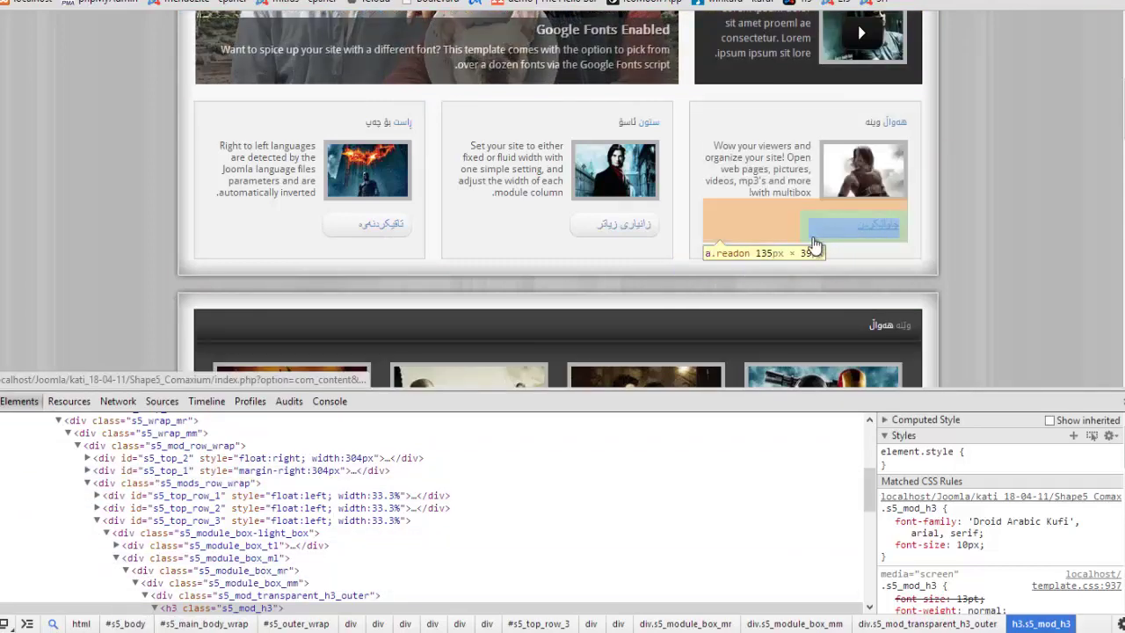
Inspect the link button under the Kurdish-titled image news module and select its class name readon in the markup.
click(874, 234)
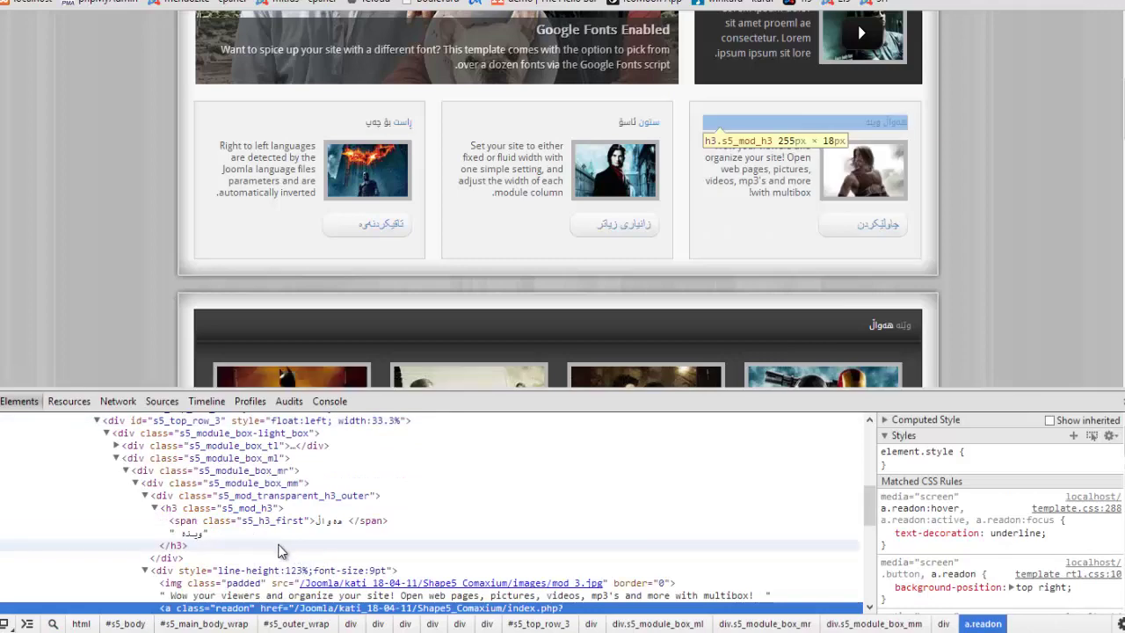
scroll(237, 607, down, 2)
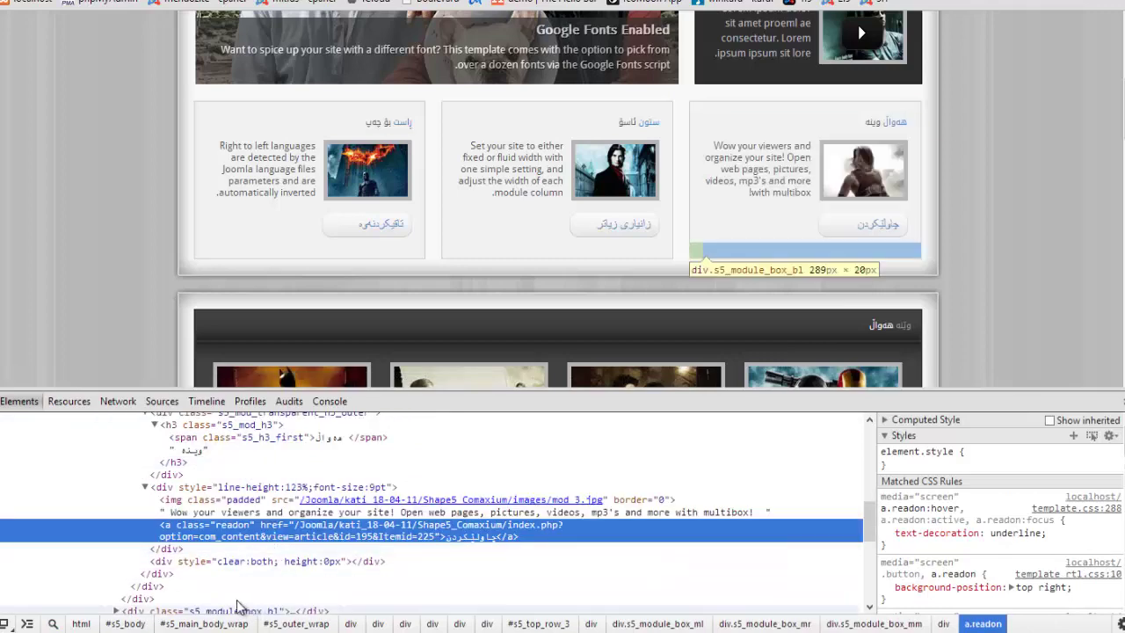
double_click(236, 525)
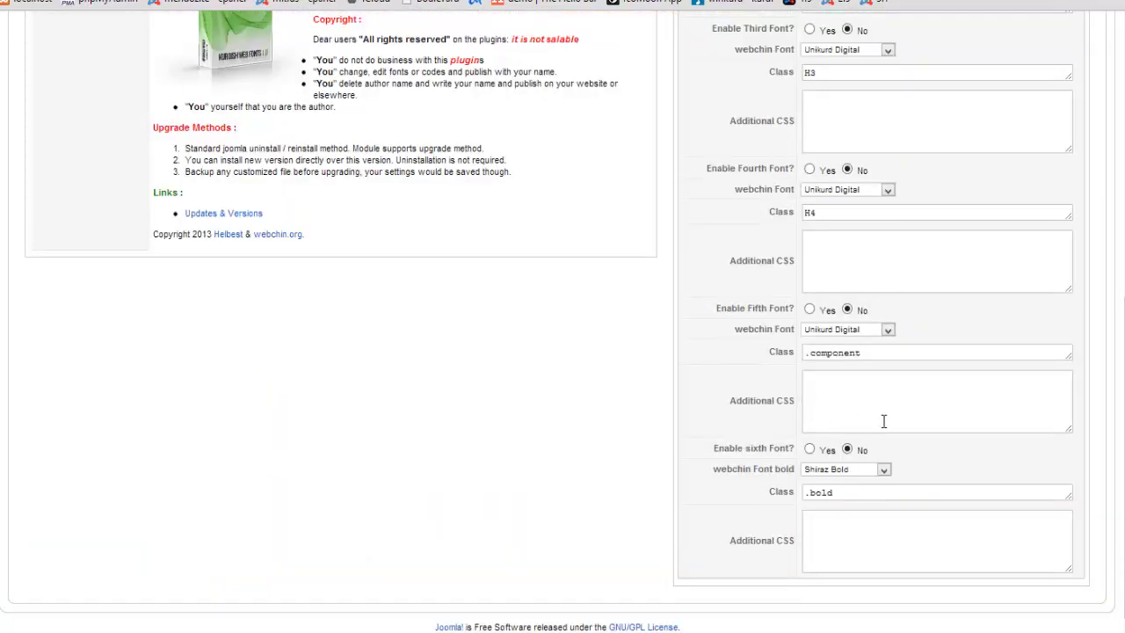
Replace the sixth font's class with .readon, enable the sixth font with Shiraz Bold kept, and apply the plugin settings.
drag(852, 496, 791, 492)
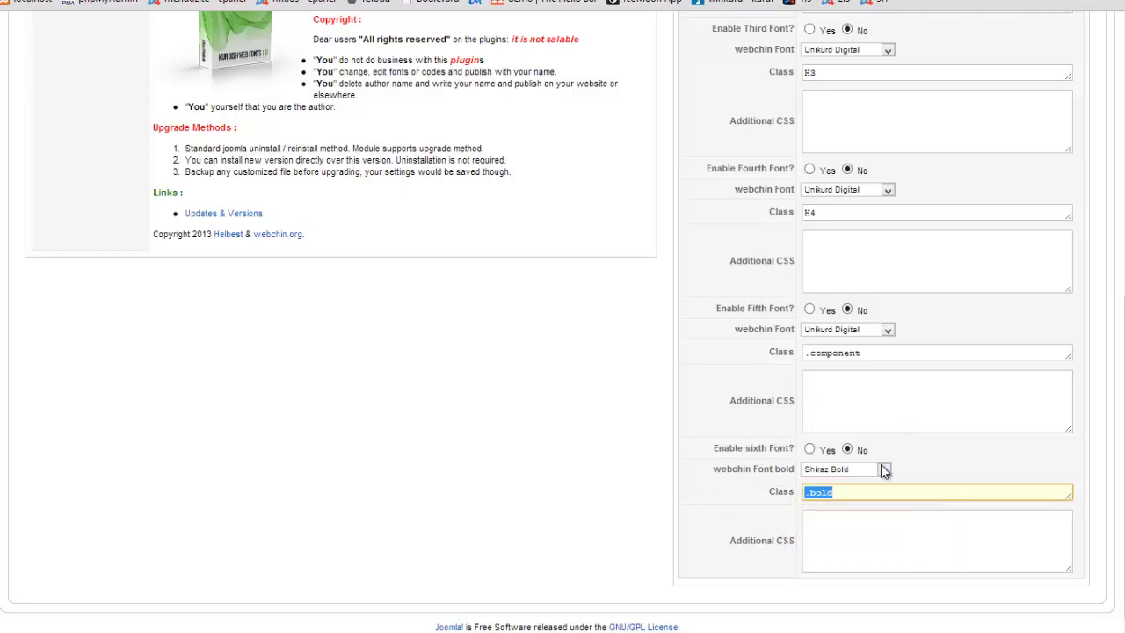
text(.readon)
click(884, 471)
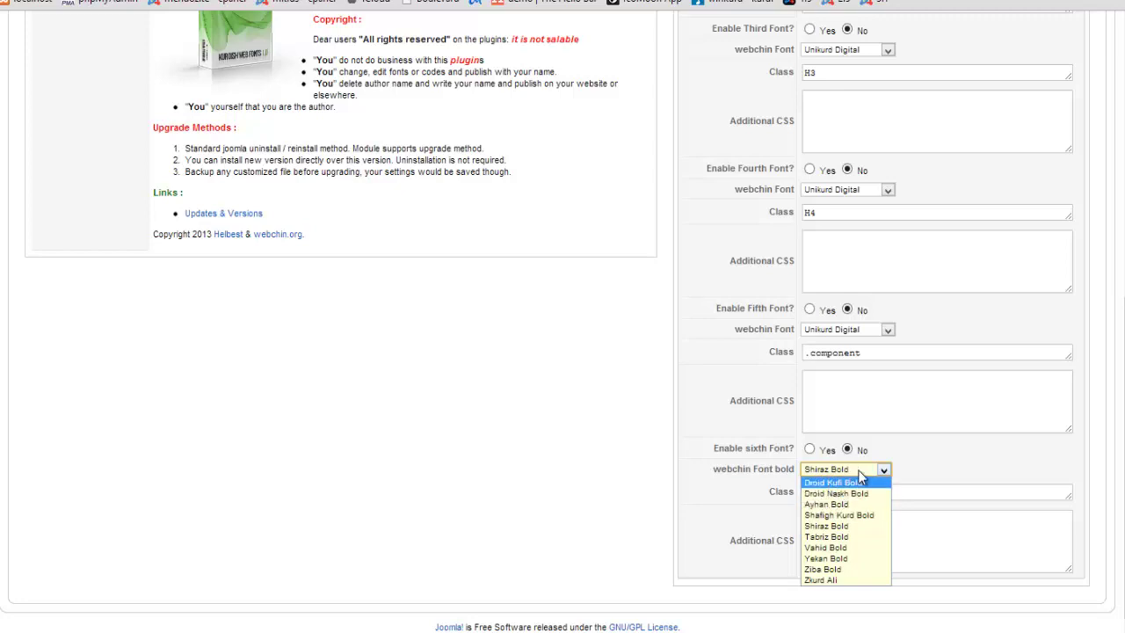
click(942, 473)
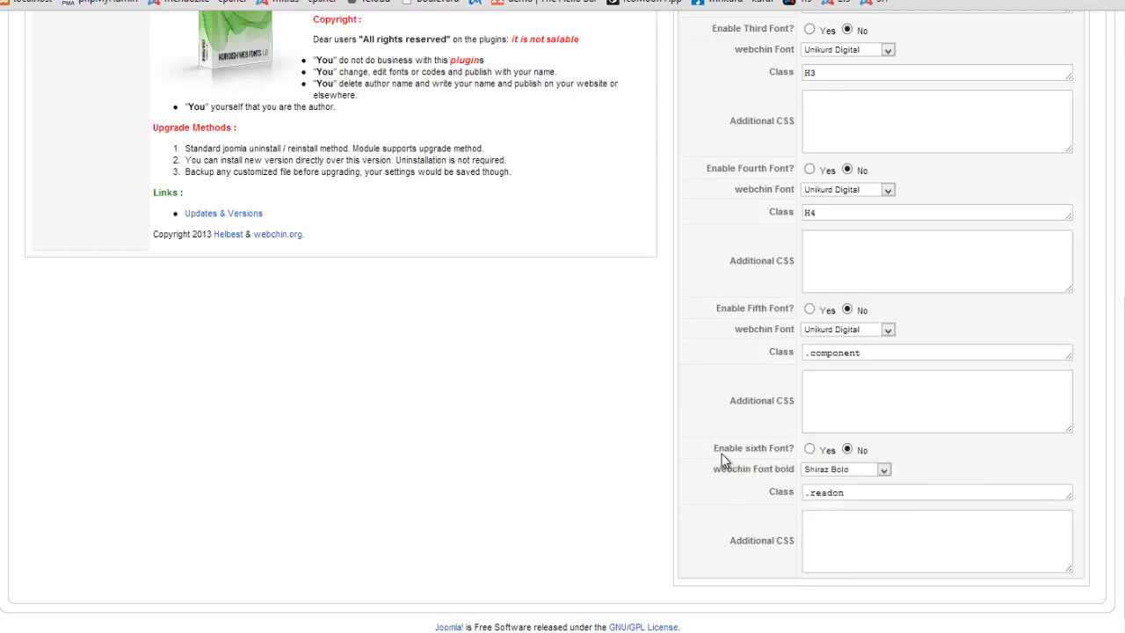
click(811, 450)
key(Return)
scroll(701, 451, up, 2)
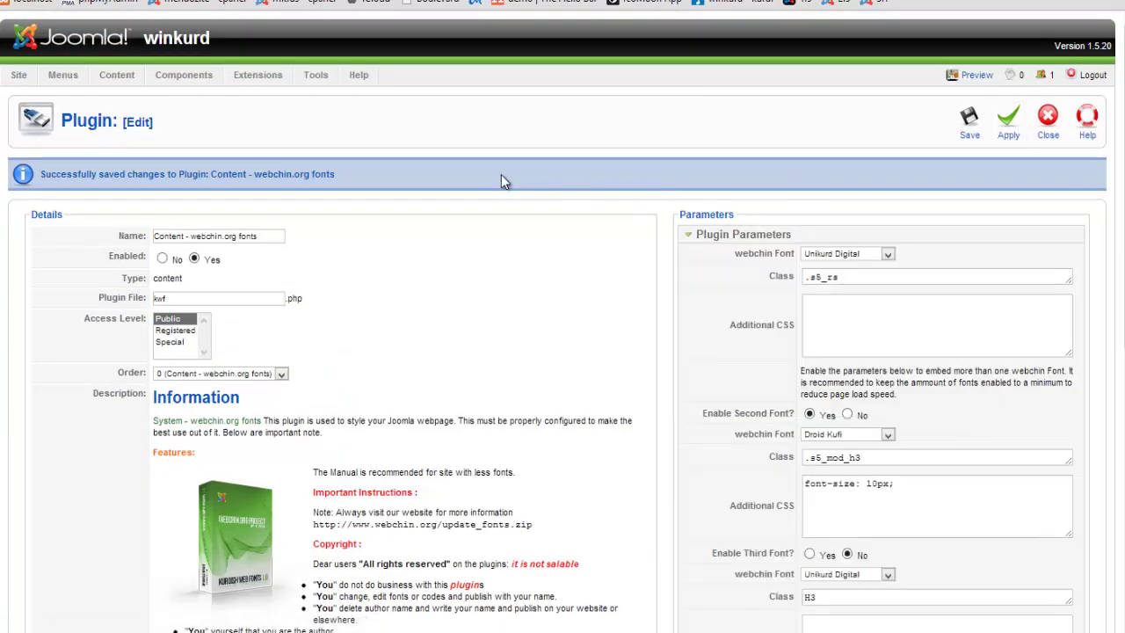
Reload the site preview and check the font on the link buttons in the three module boxes.
key(ctrl+Tab)
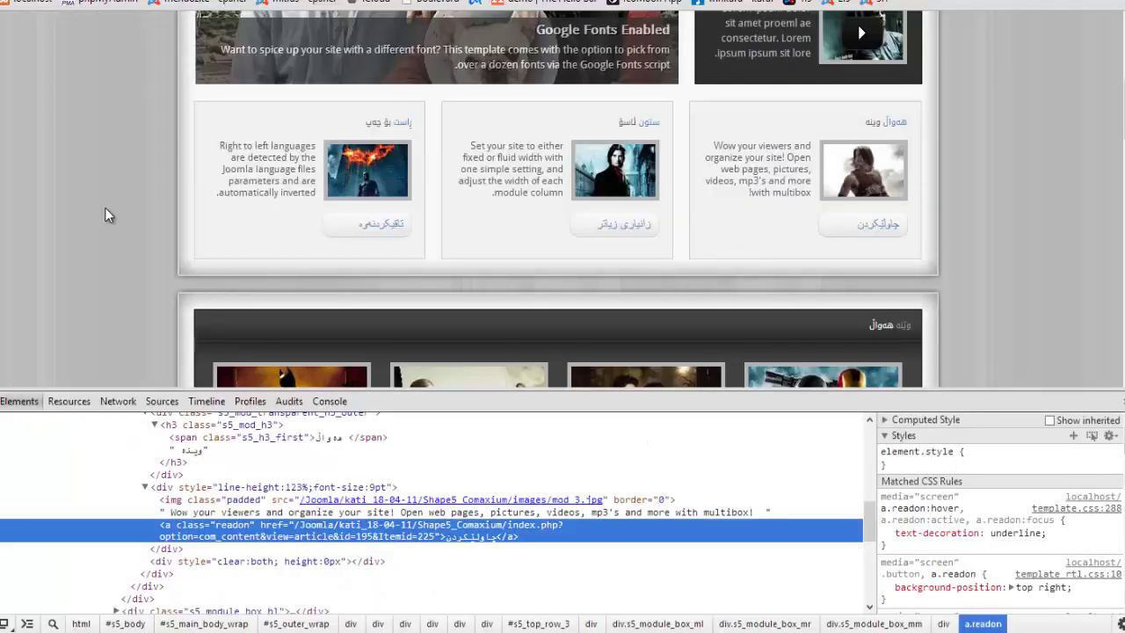
click(93, 256)
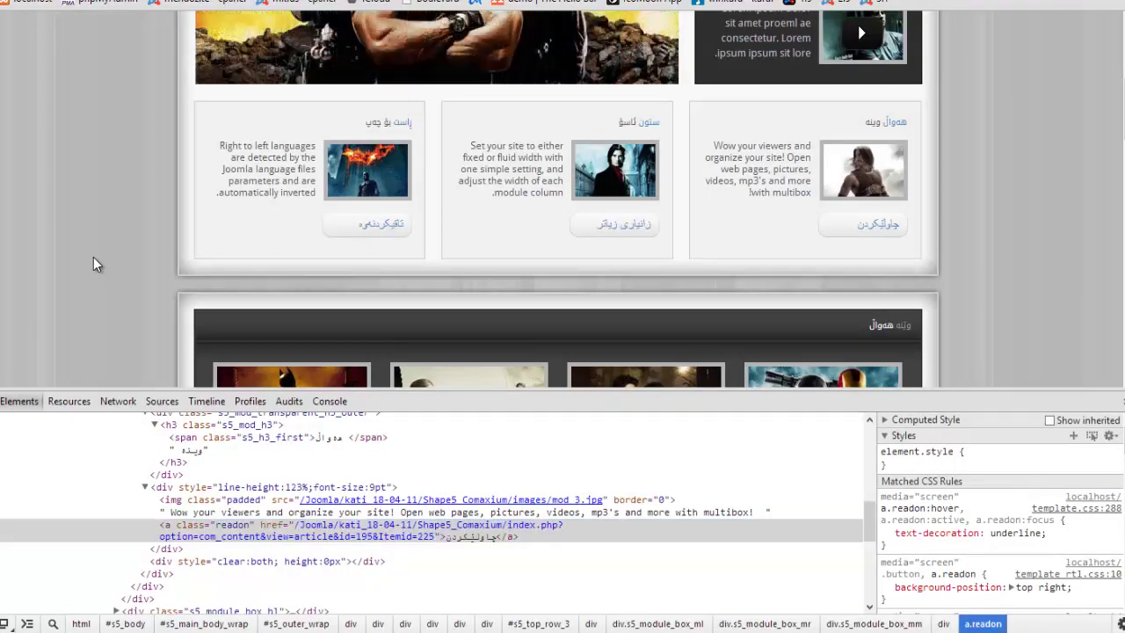
key(F5)
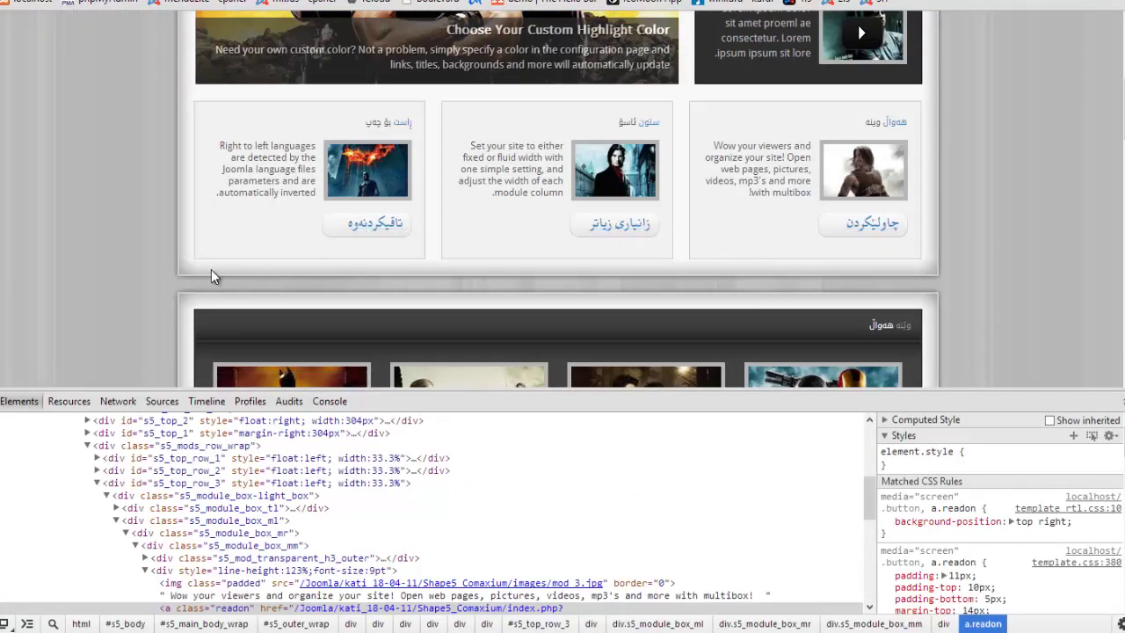
View the site's page source and search it for webchin to examine the embedded font styles.
right_click(969, 222)
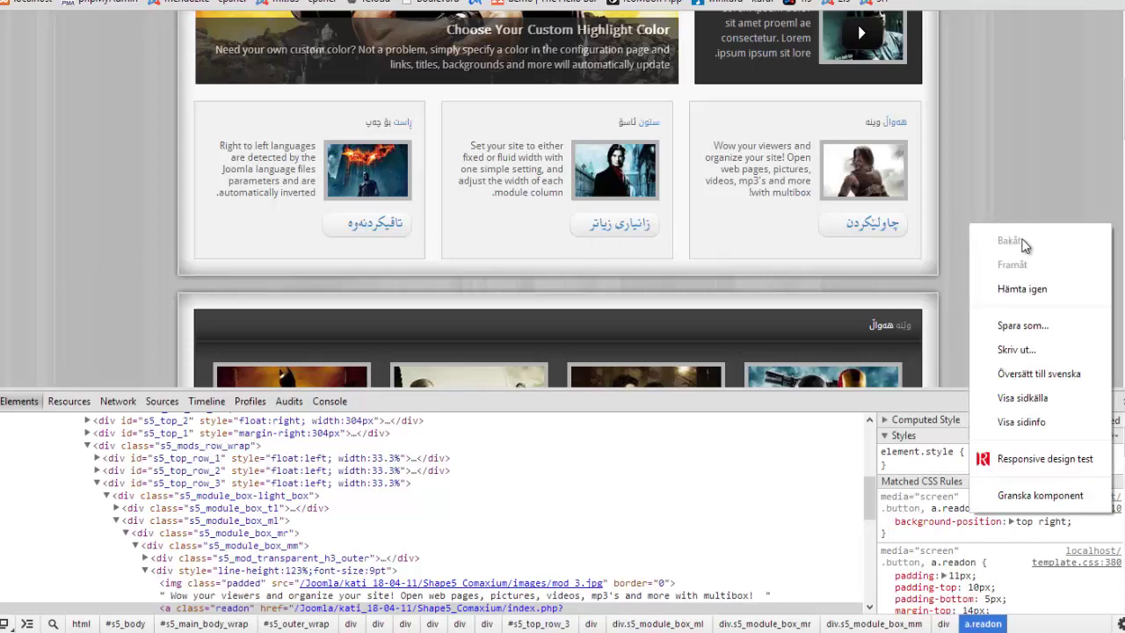
click(1002, 397)
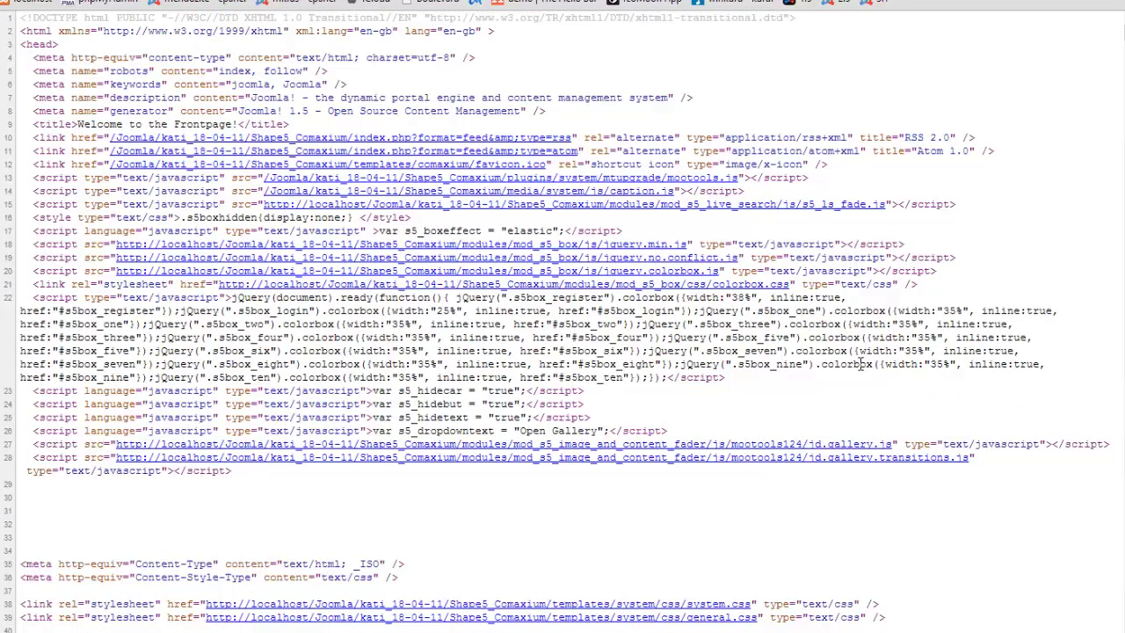
key(ctrl+f)
text(webchin)
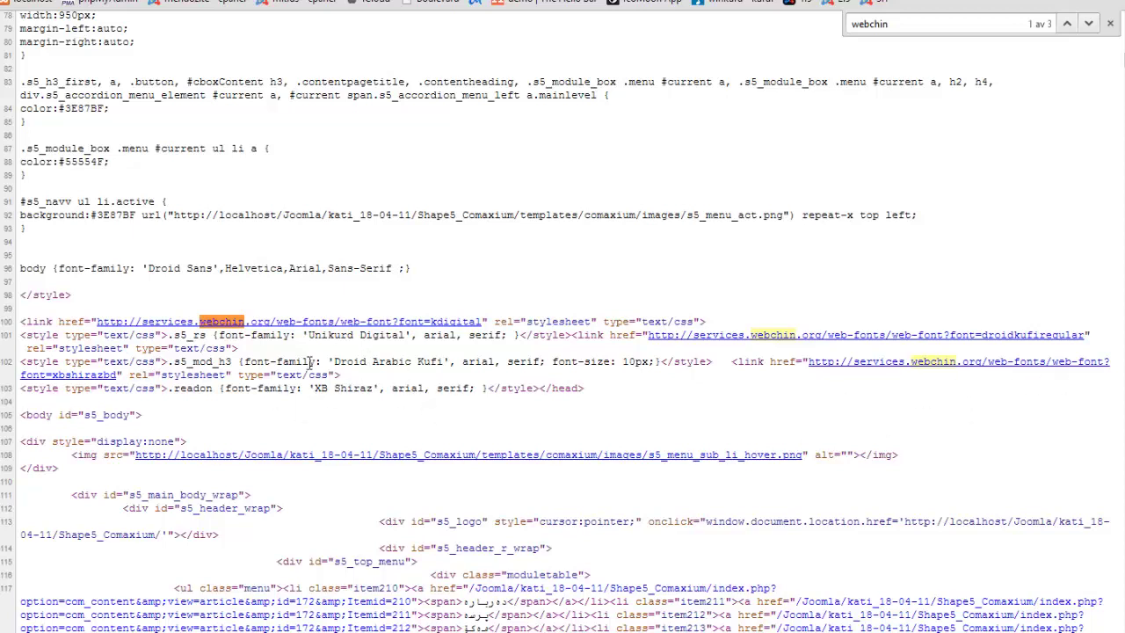
Close the page source and log in to the Joomla 2.5 administration of the shaper_financial site with the saved credentials.
click(1110, 27)
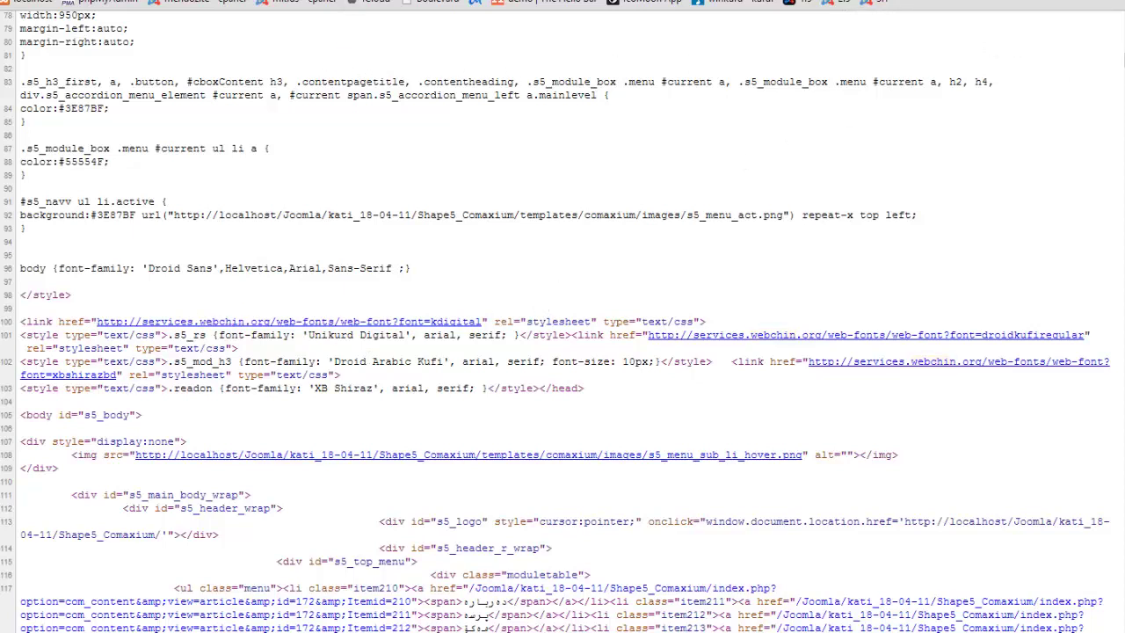
key(ctrl+w)
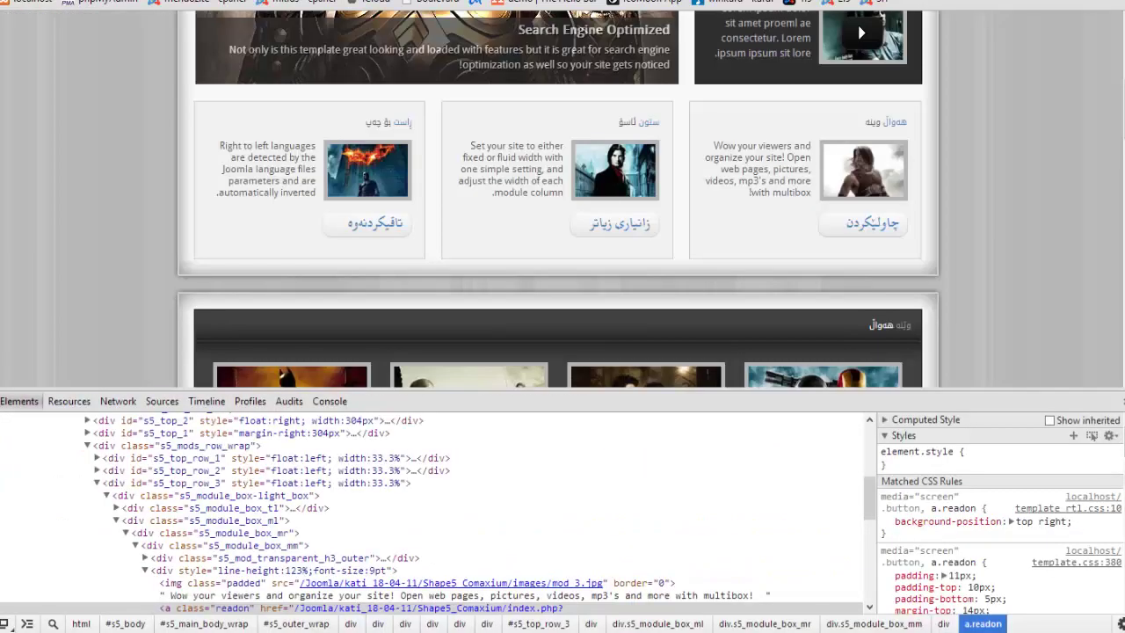
key(ctrl+Tab)
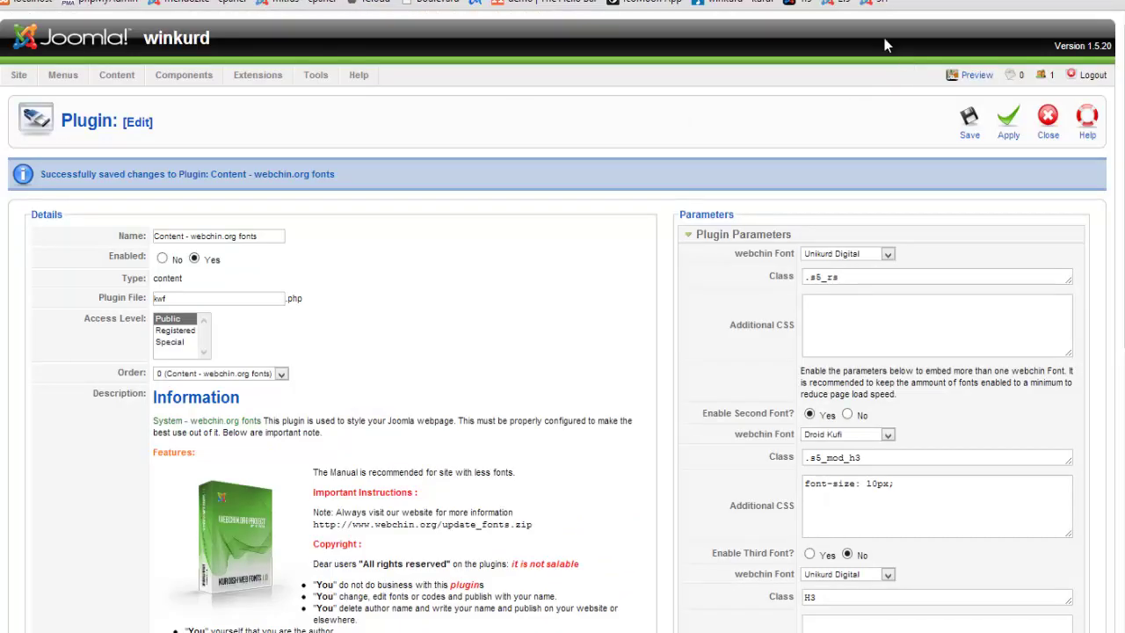
click(837, 6)
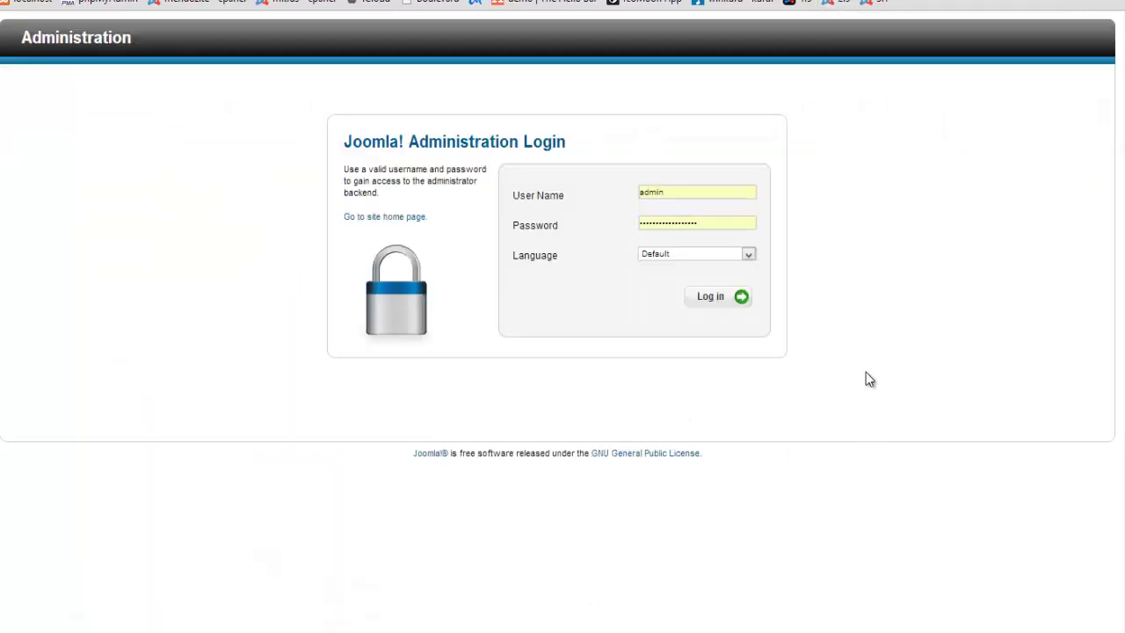
click(710, 297)
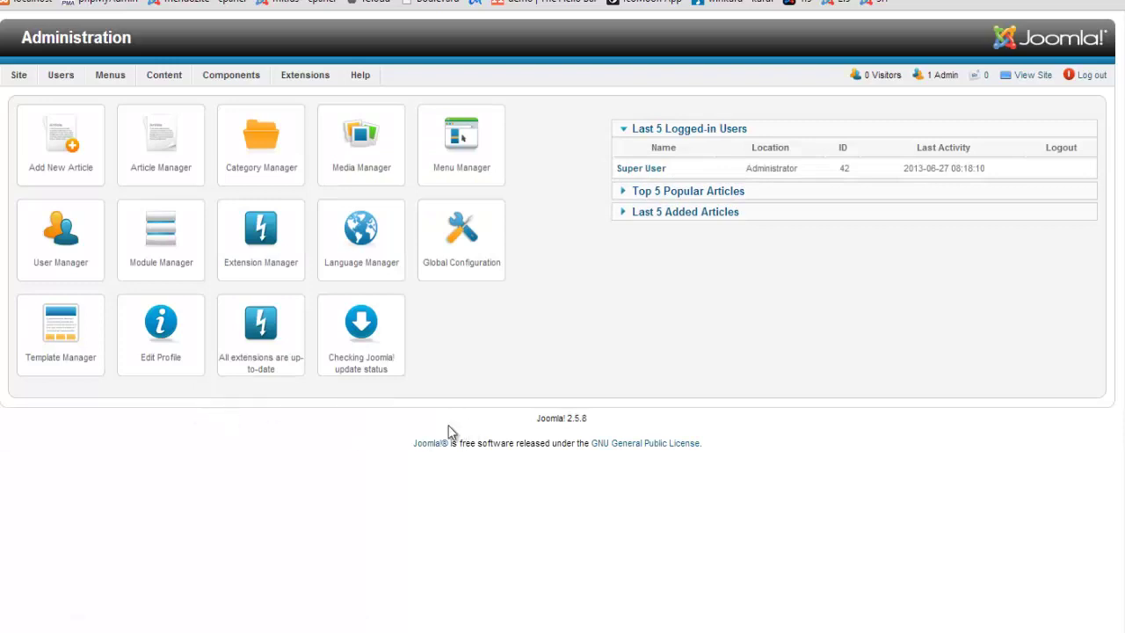
Install the webchin_webfonts_j25v.1.0.zip plug-in from its URL and look over the plug-in information.
mouse_move(317, 77)
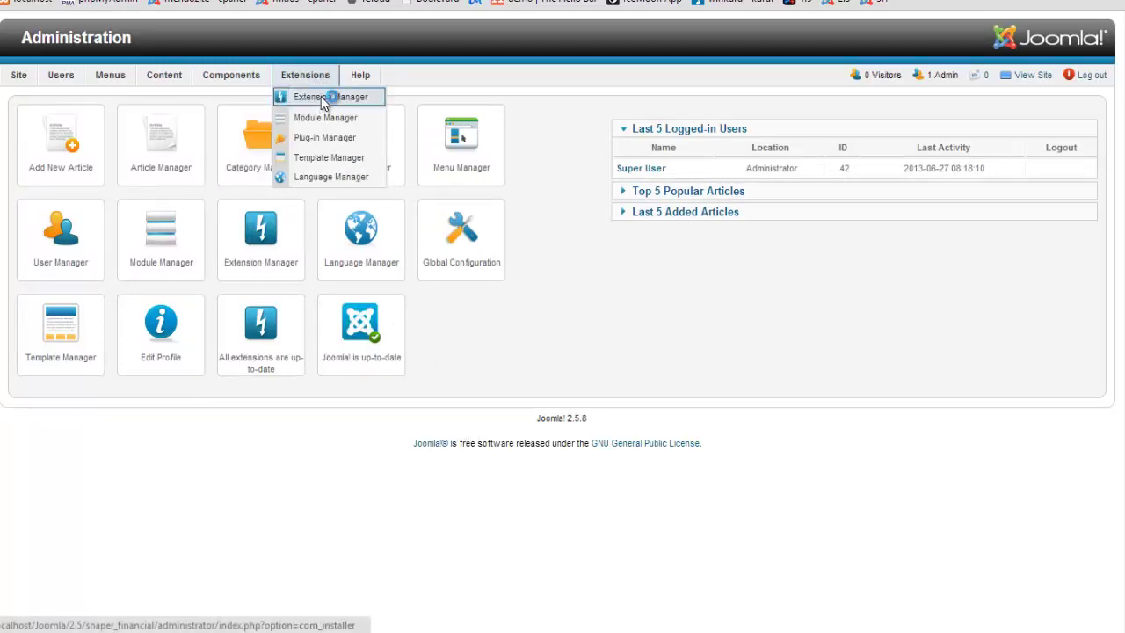
click(324, 98)
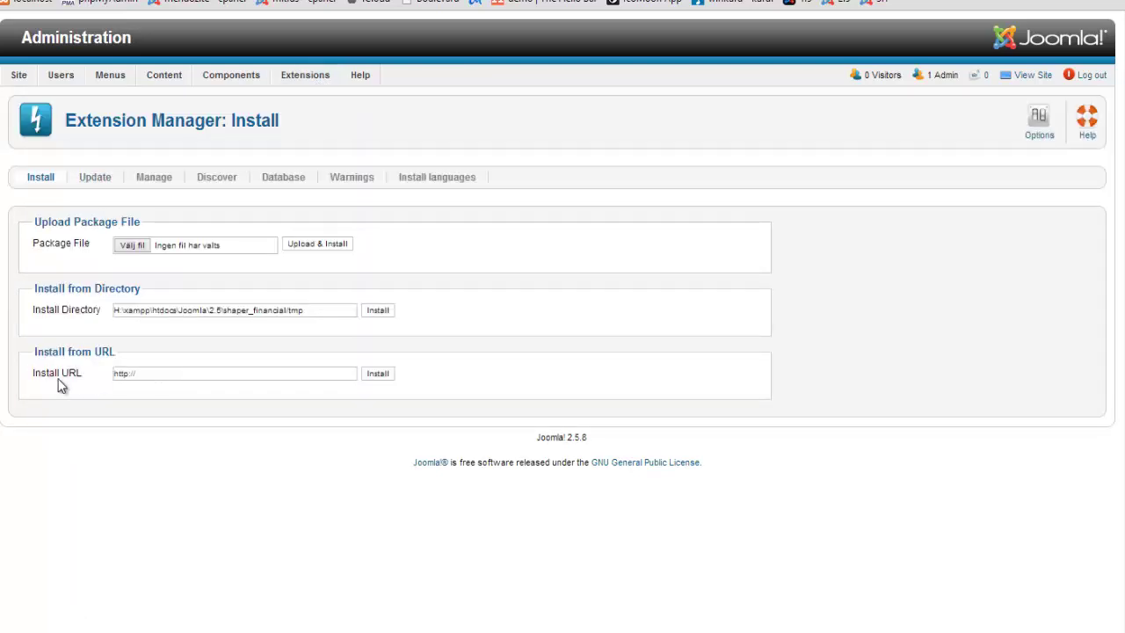
click(166, 374)
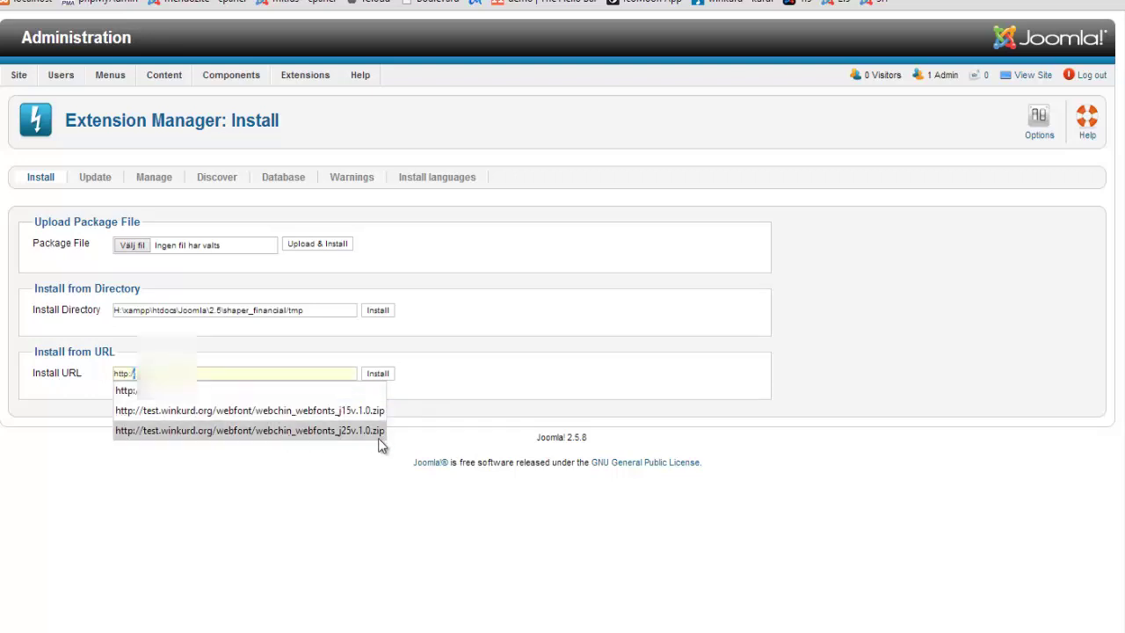
key(Escape)
key(ctrl+v)
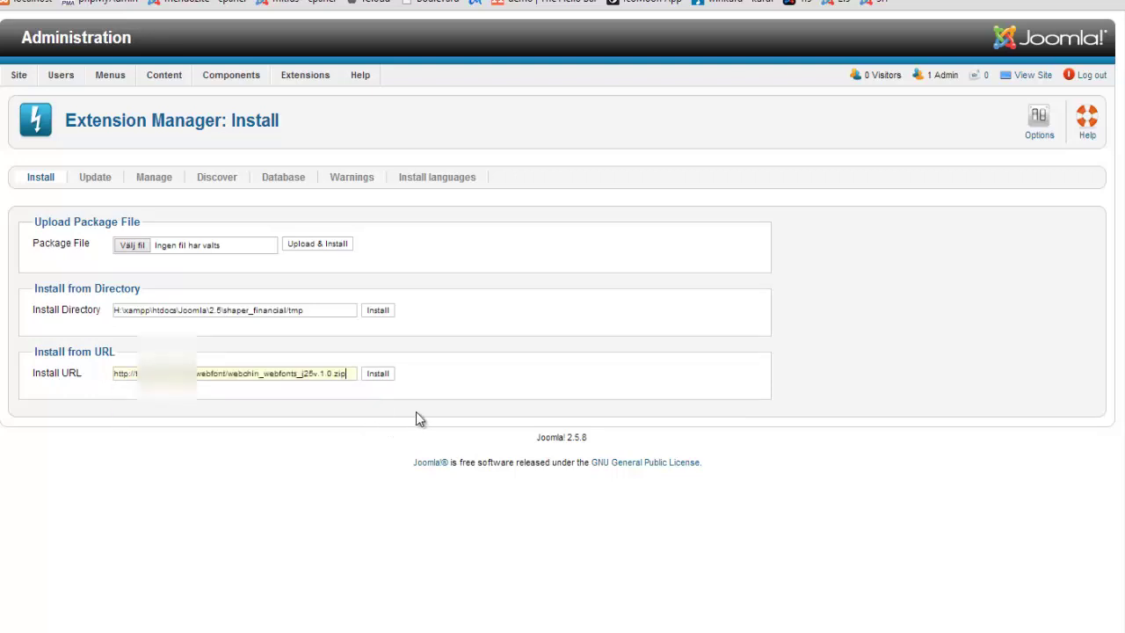
click(376, 378)
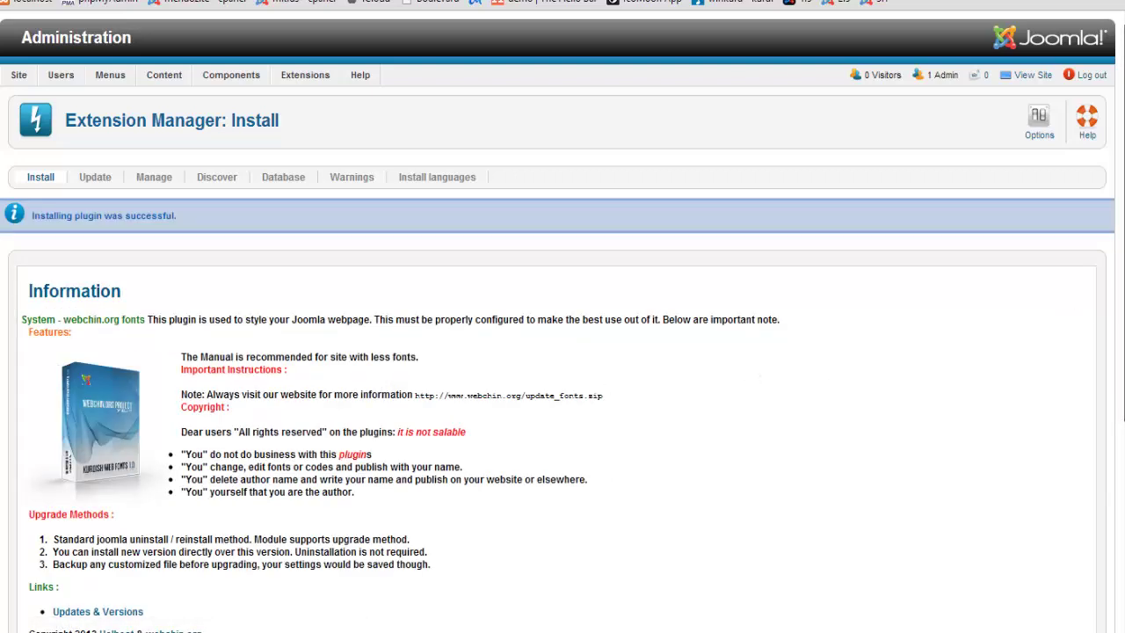
drag(1122, 268, 1117, 351)
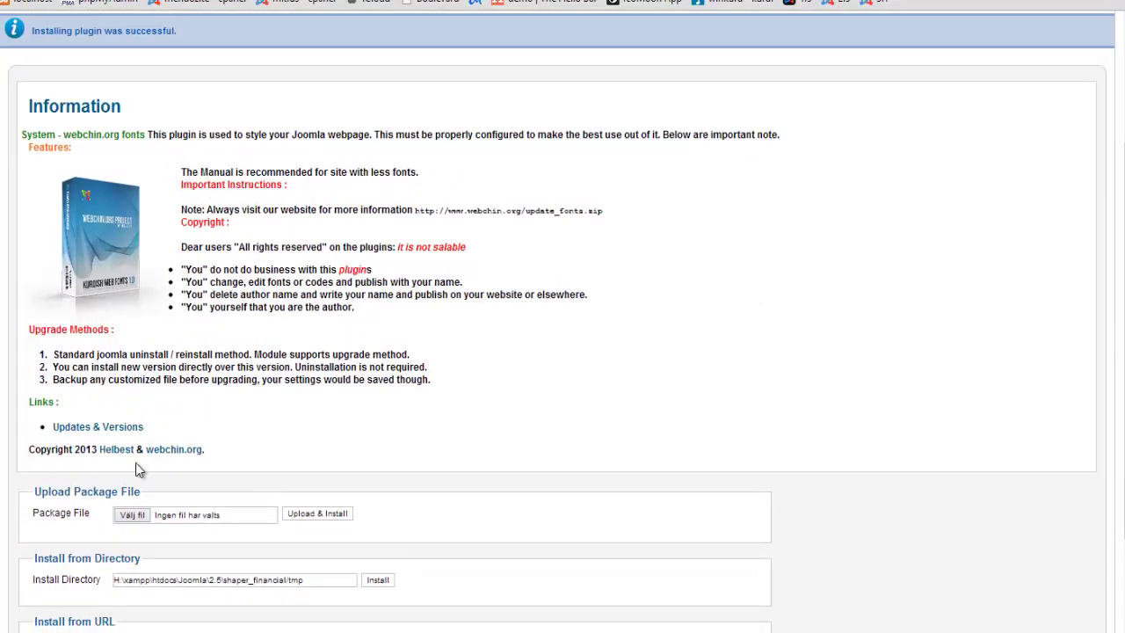
scroll(649, 416, up, 1)
scroll(649, 417, up, 1)
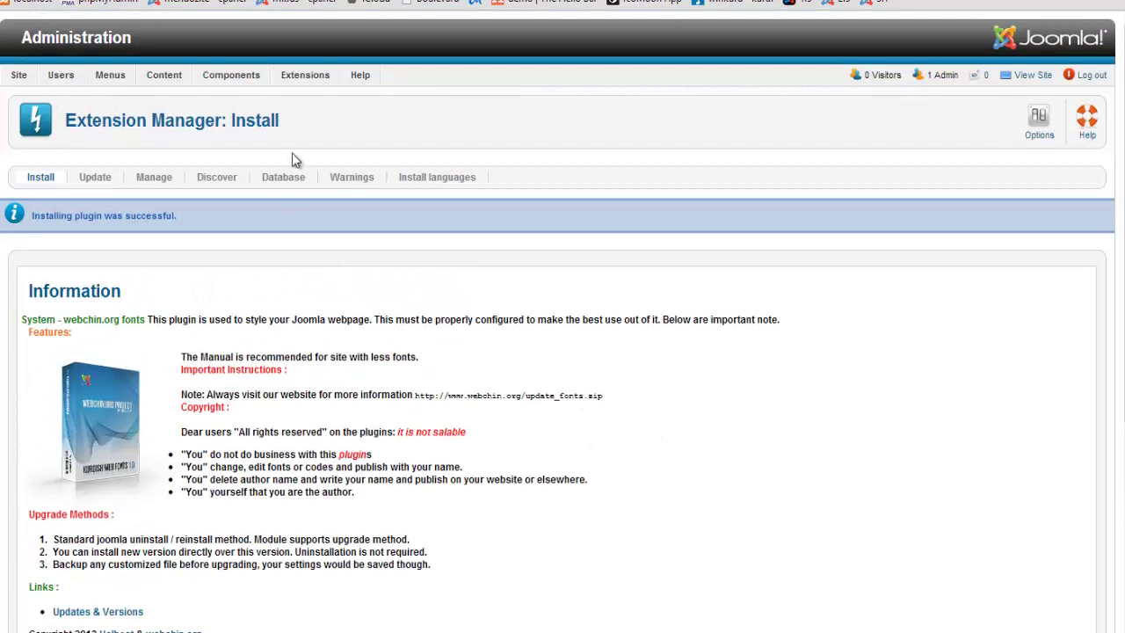
Filter the plug-ins for webchin, open System - webchin.org fonts and set its status to Enabled.
mouse_move(308, 73)
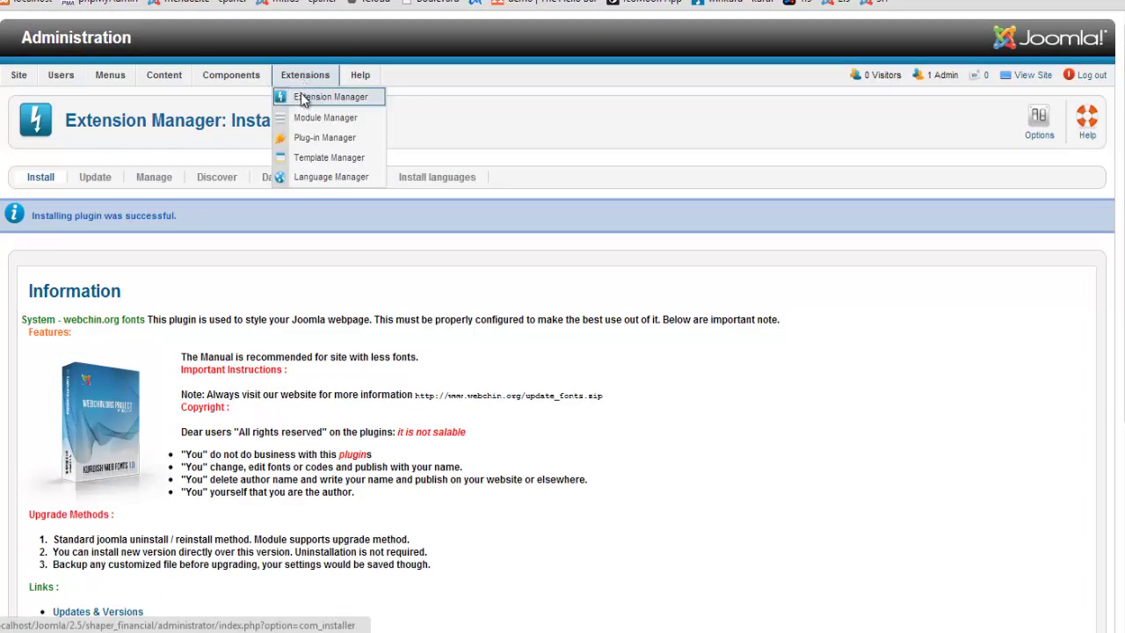
click(320, 141)
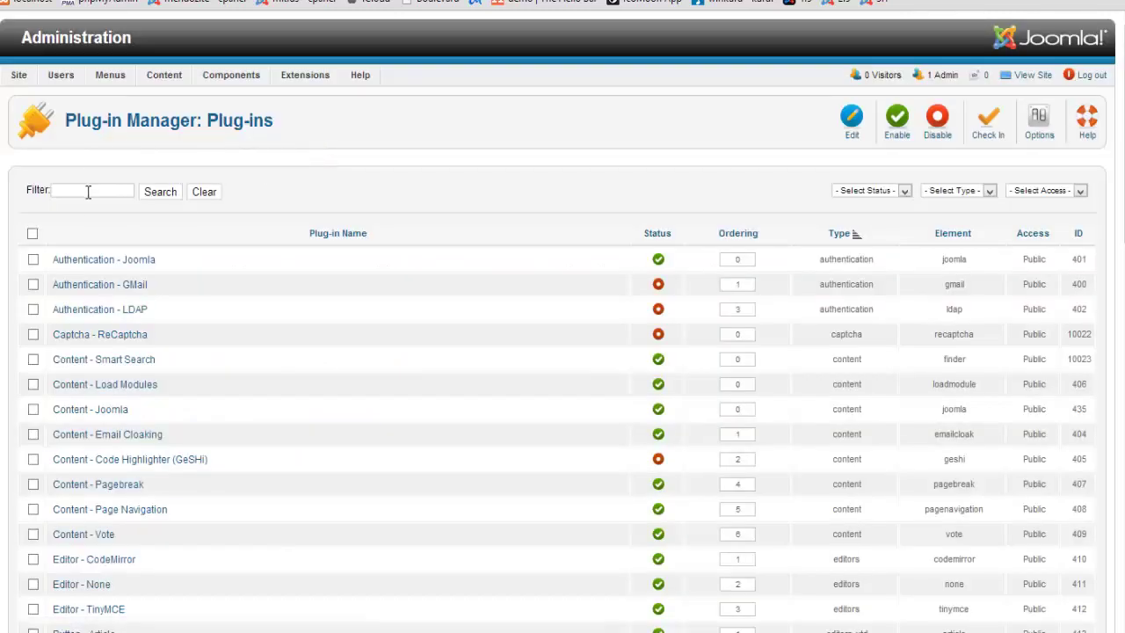
click(88, 191)
text(webchin)
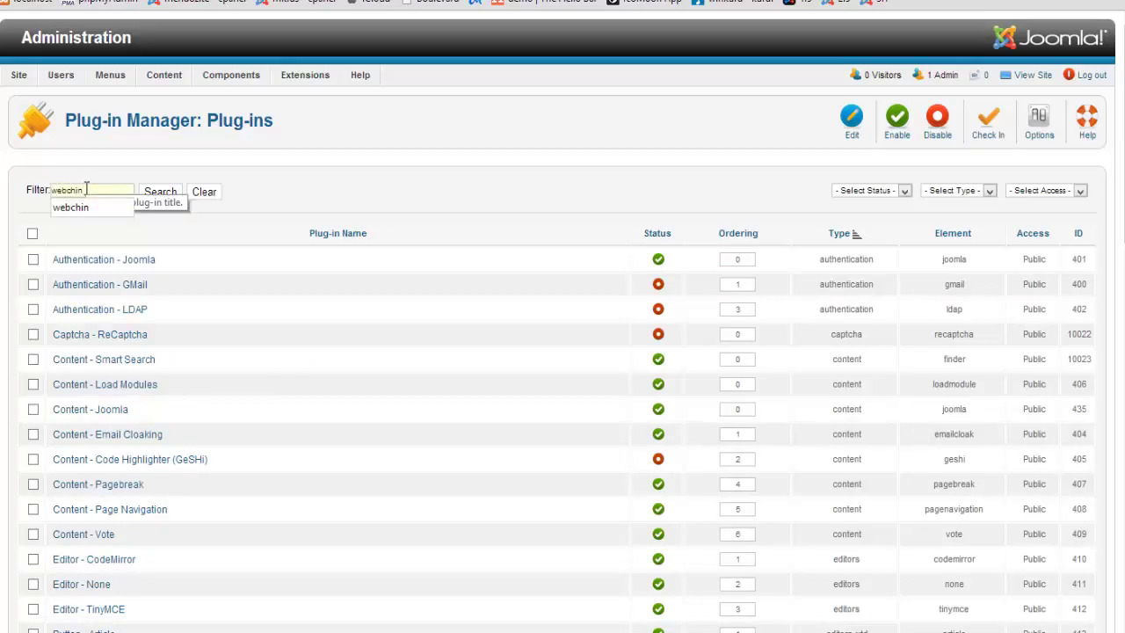
key(Return)
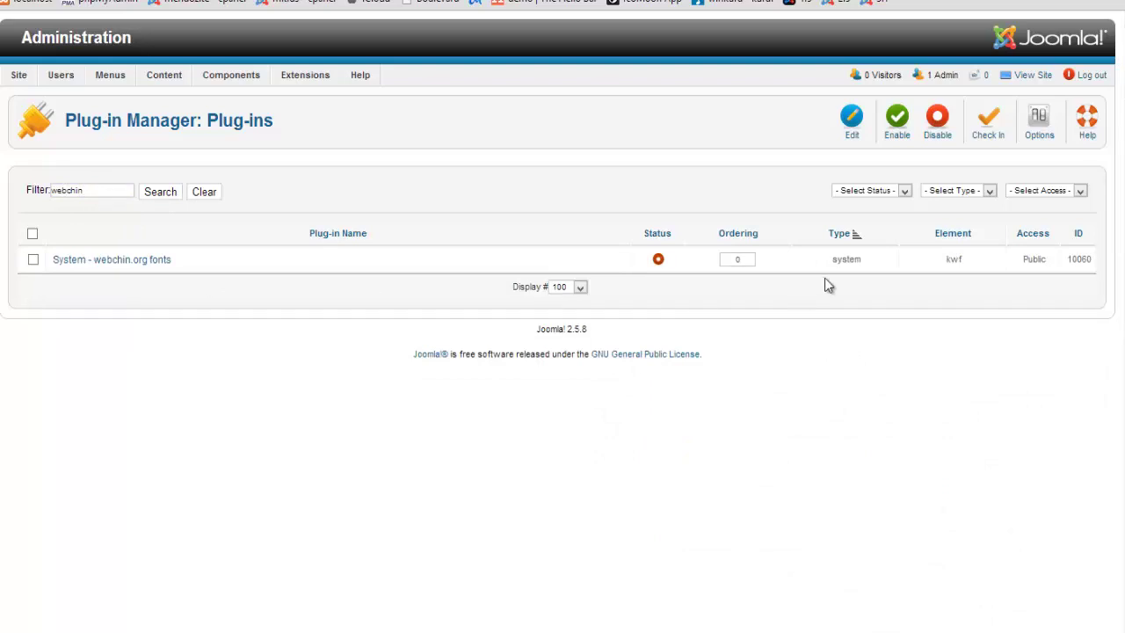
click(112, 261)
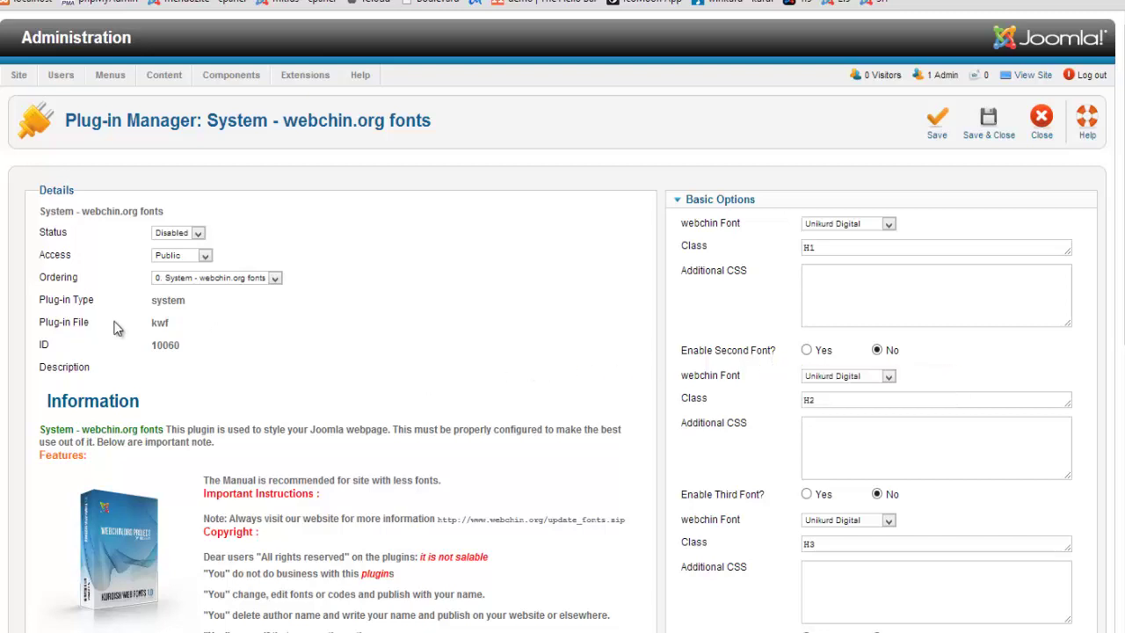
click(195, 233)
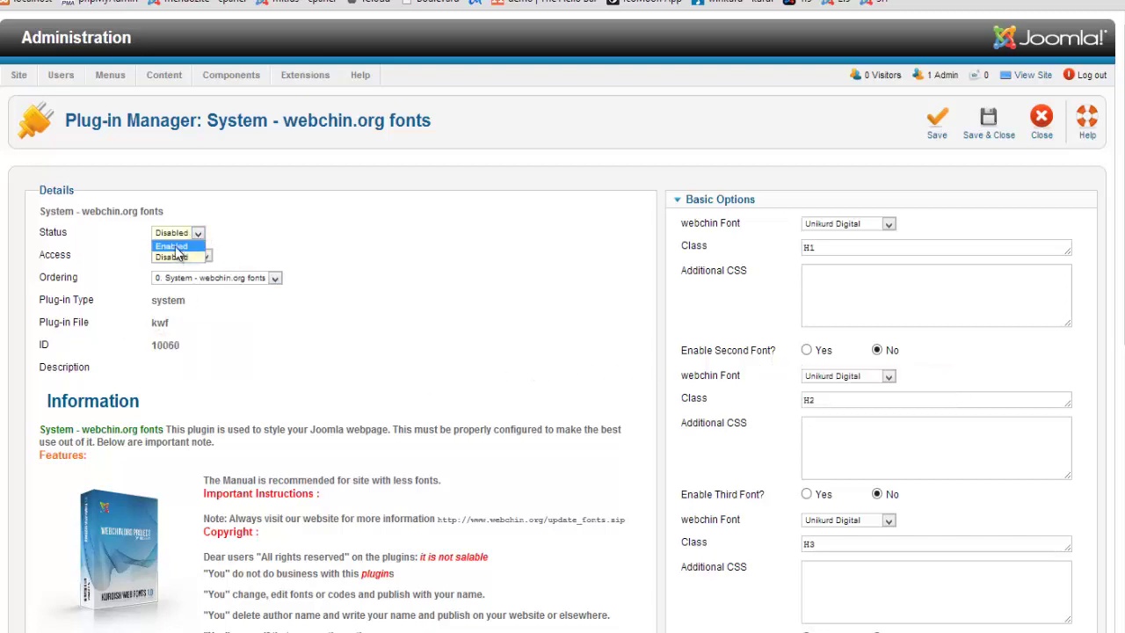
click(180, 248)
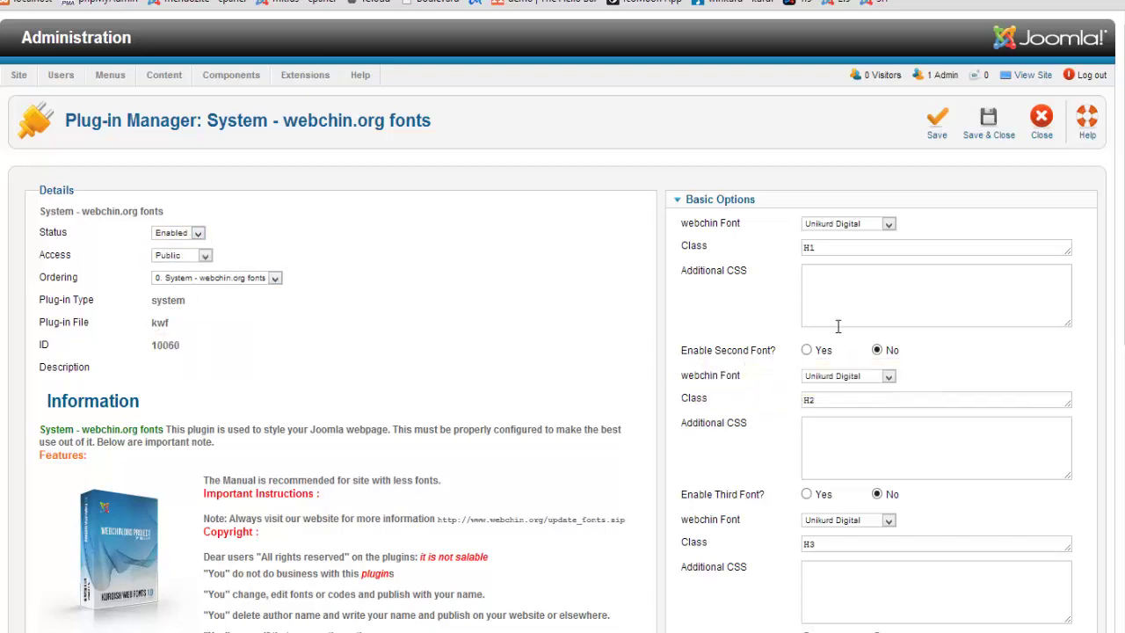
View the site's front end and inspect the markup of the active Kurdish-titled item in the main menu.
click(1026, 78)
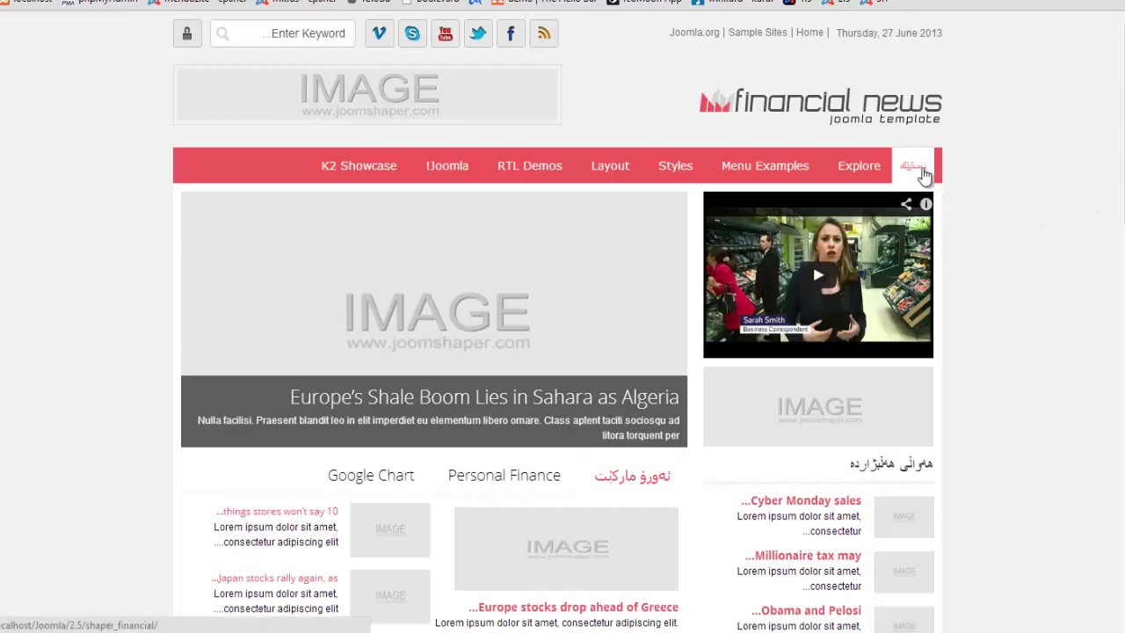
mouse_move(517, 176)
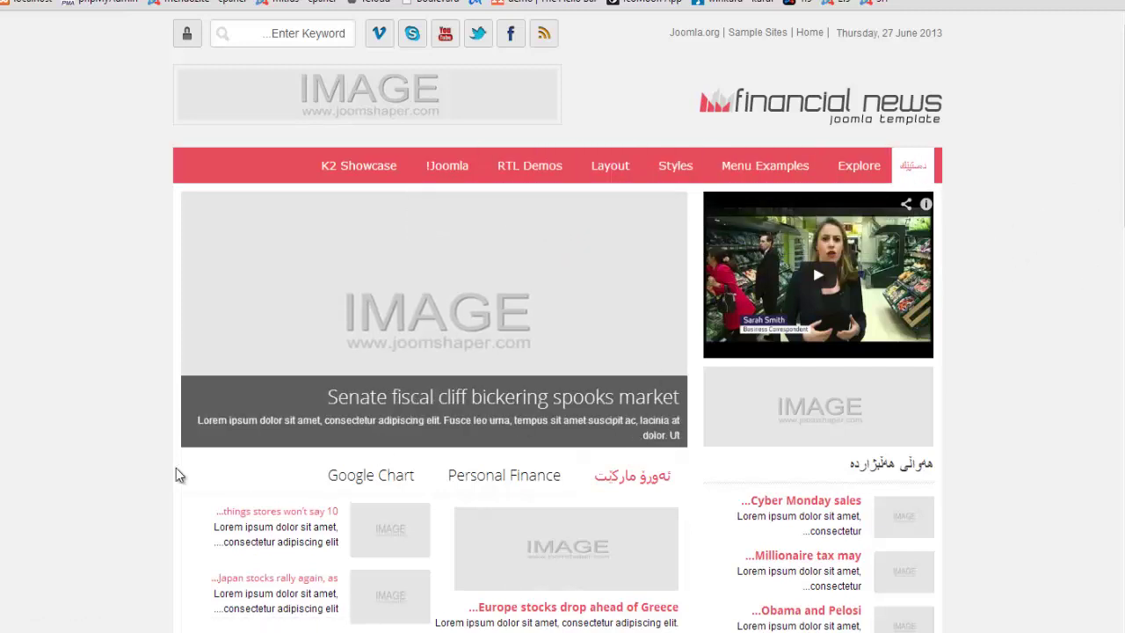
right_click(1079, 267)
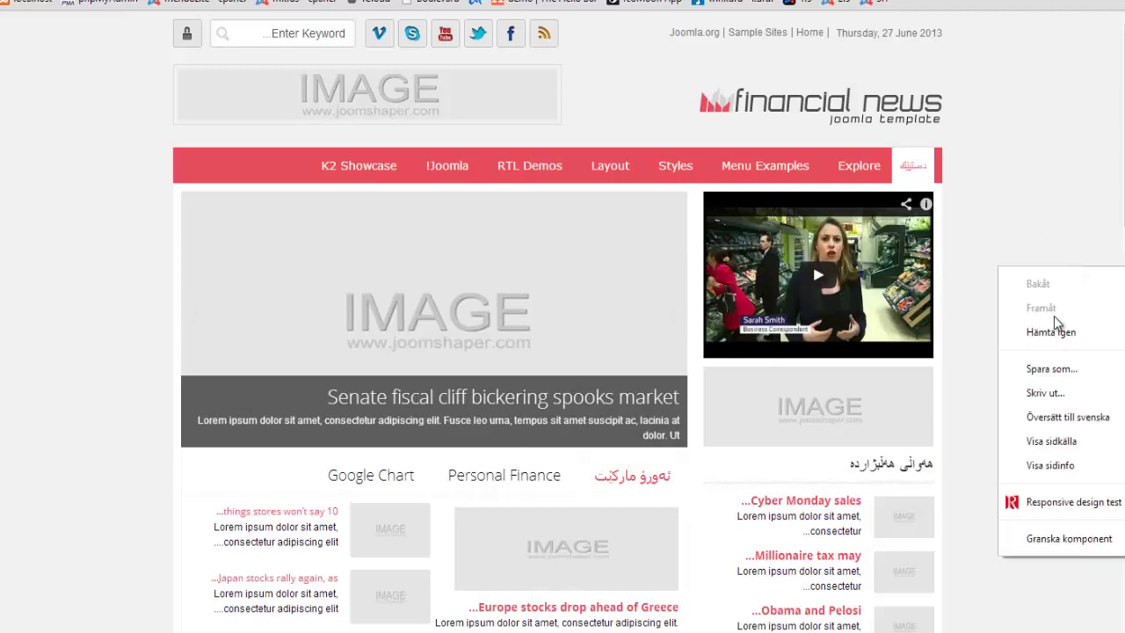
right_click(910, 165)
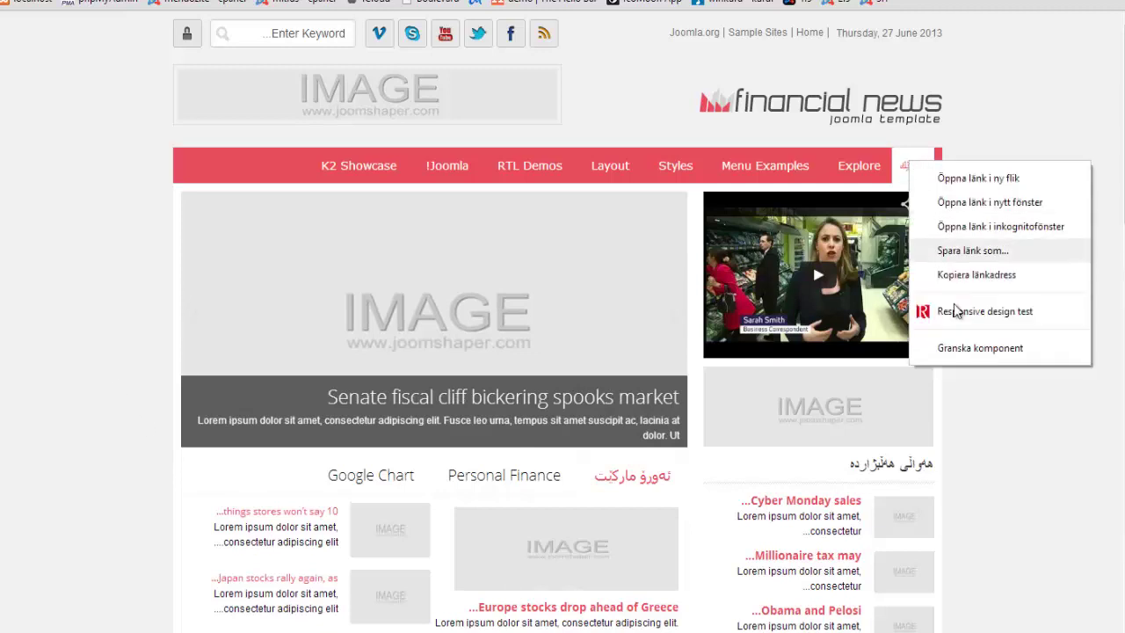
click(962, 349)
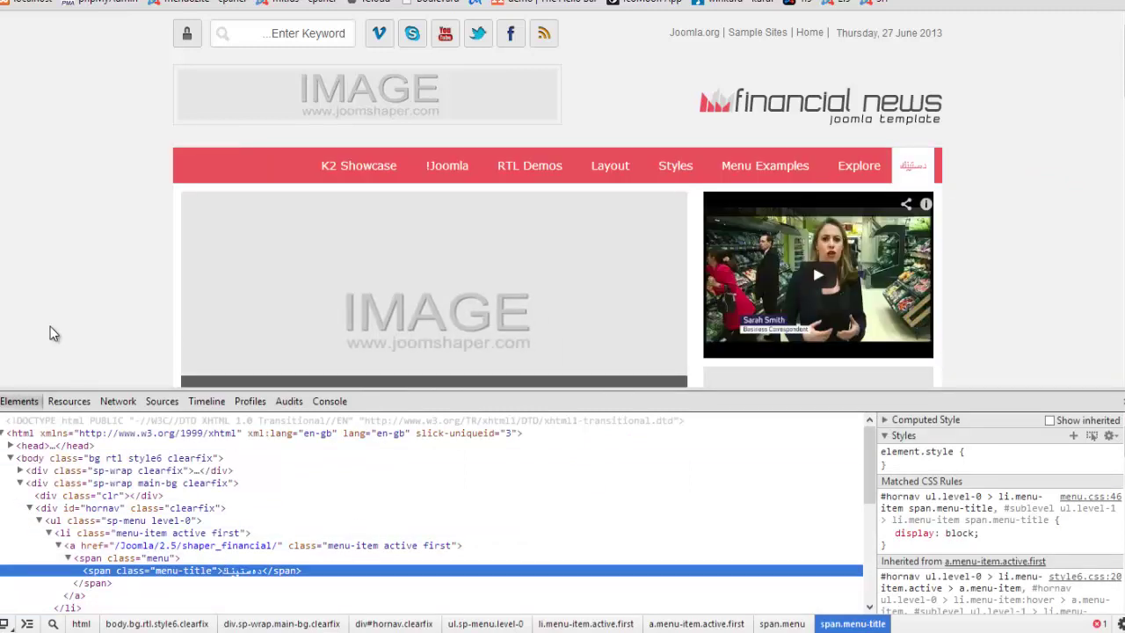
Switch to Internet Explorer, open the shaper_financial administration in a new tab and log in with the account's user name and password.
mouse_move(222, 628)
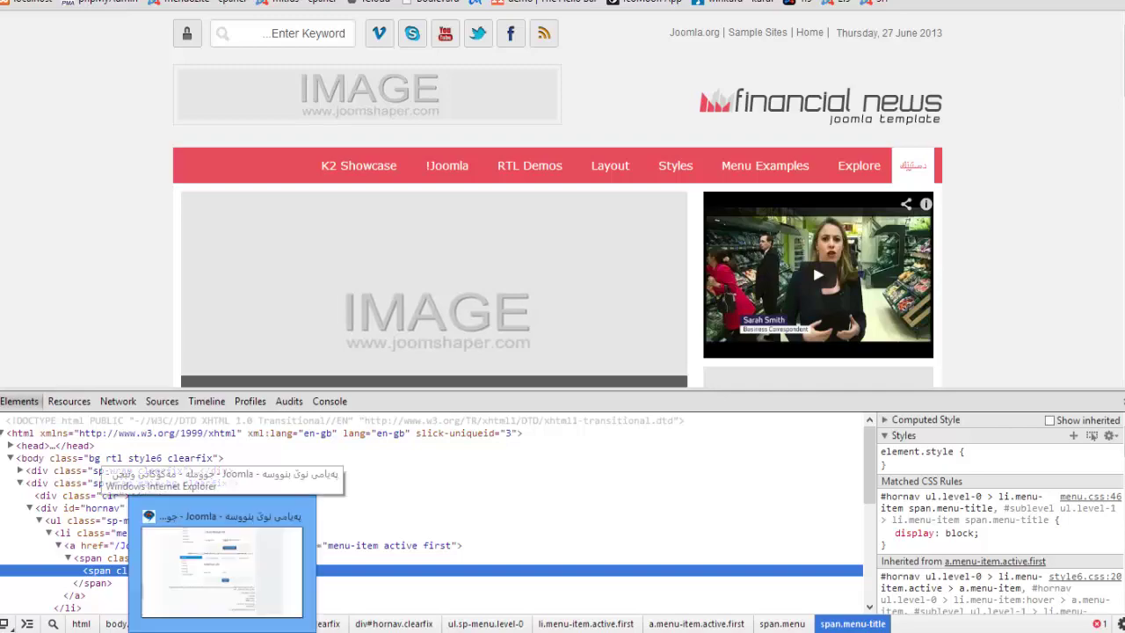
click(222, 566)
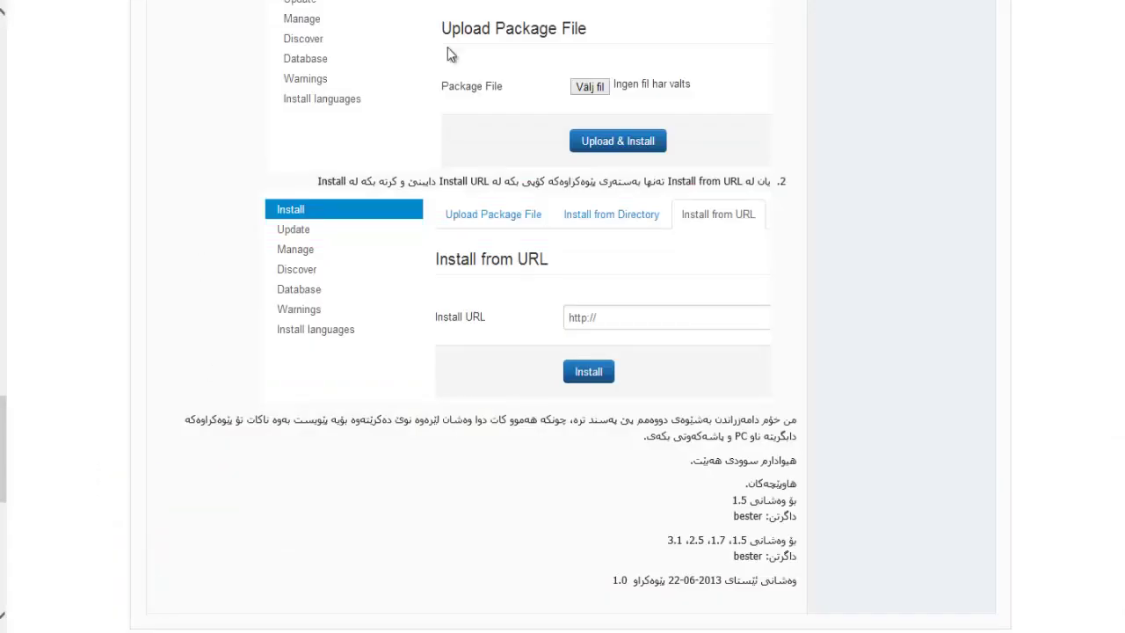
key(ctrl+t)
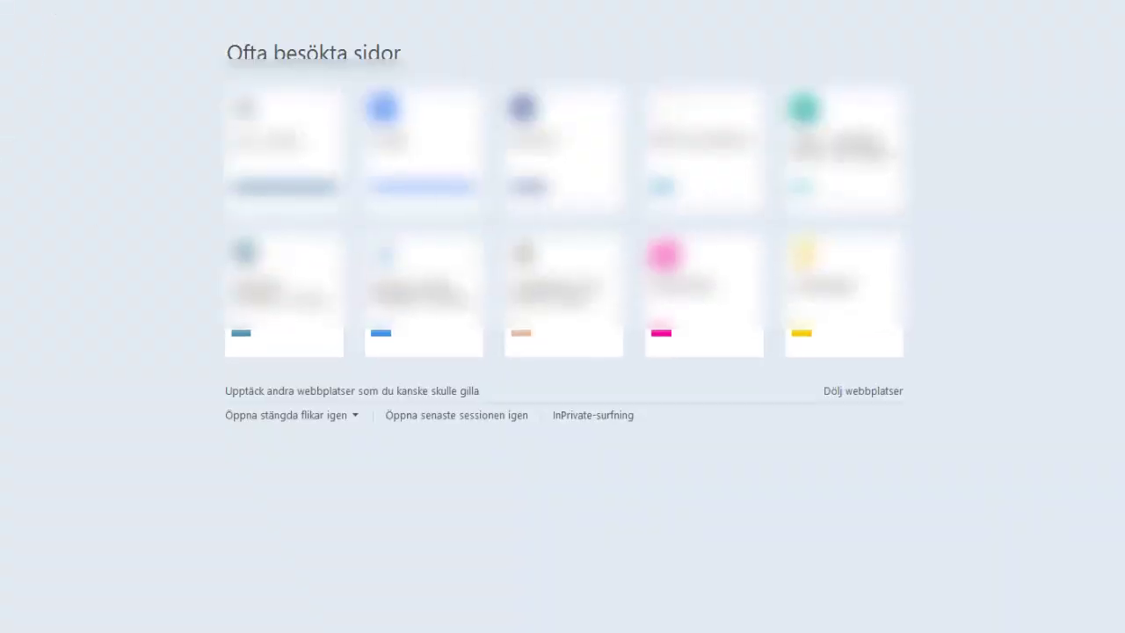
text(localhost)
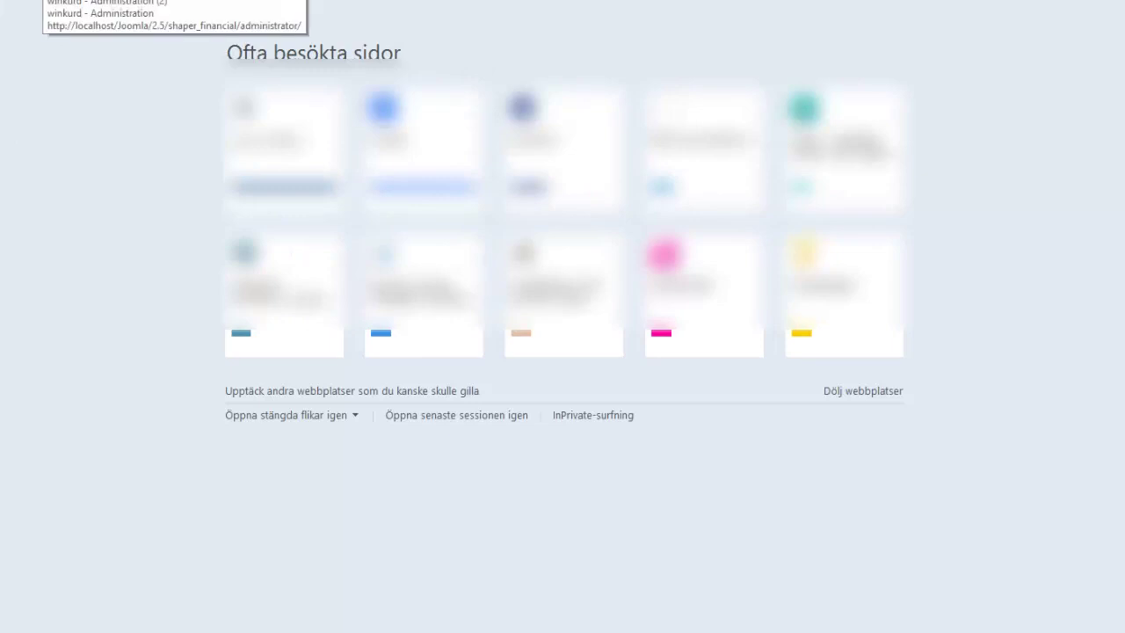
key(Return)
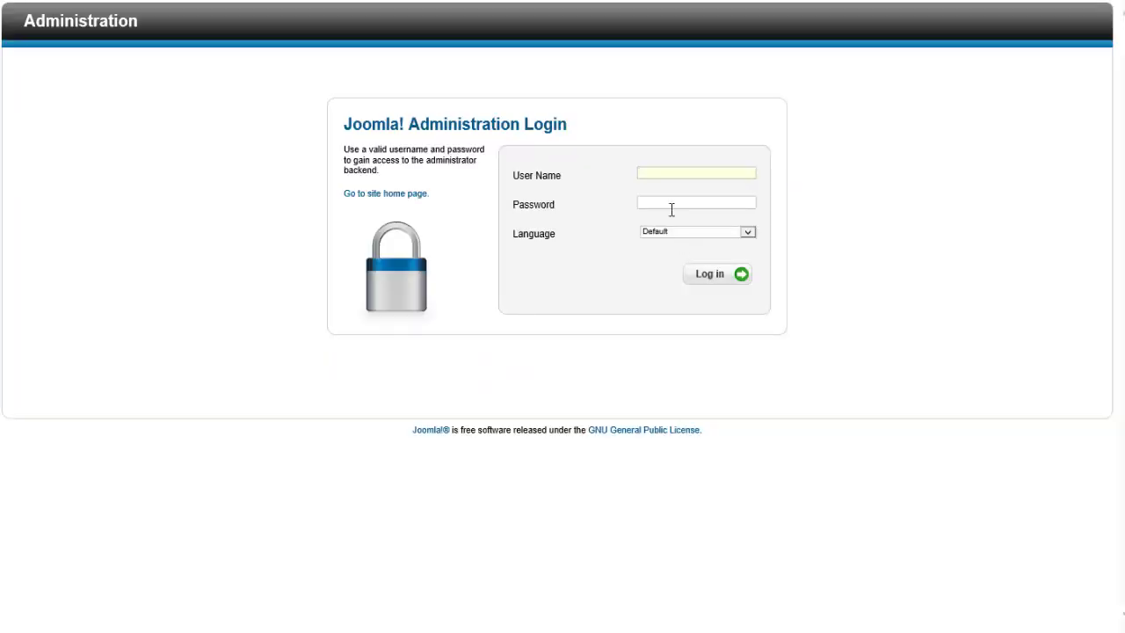
click(663, 173)
click(661, 188)
click(703, 274)
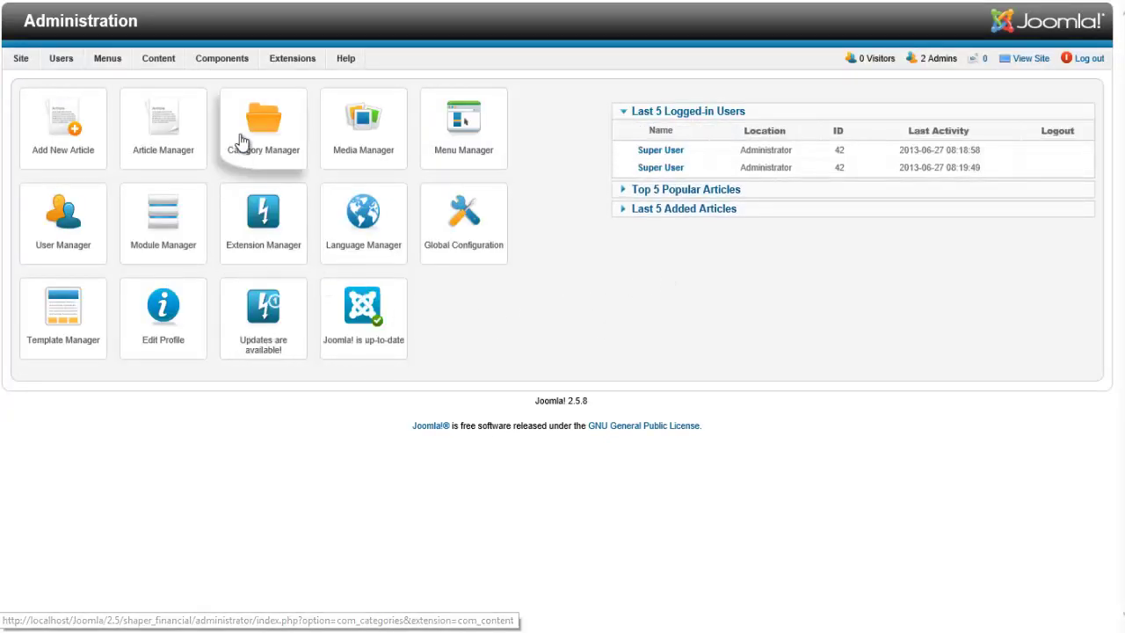
Filter the plug-in list for webchin in Internet Explorer and open the System - webchin.org fonts settings.
mouse_move(269, 60)
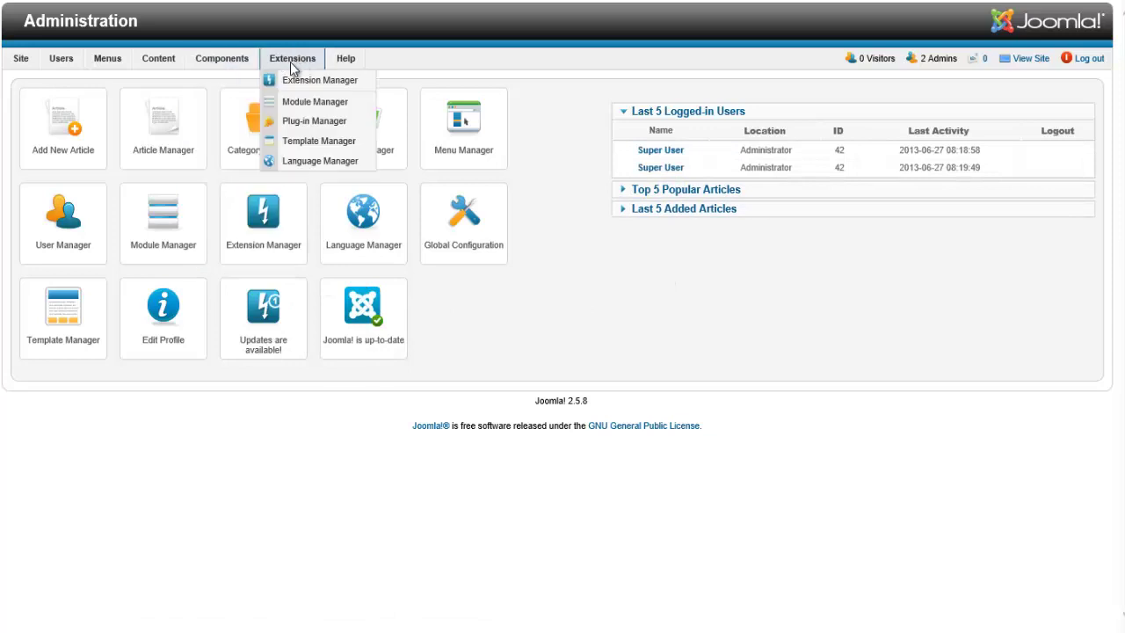
click(305, 123)
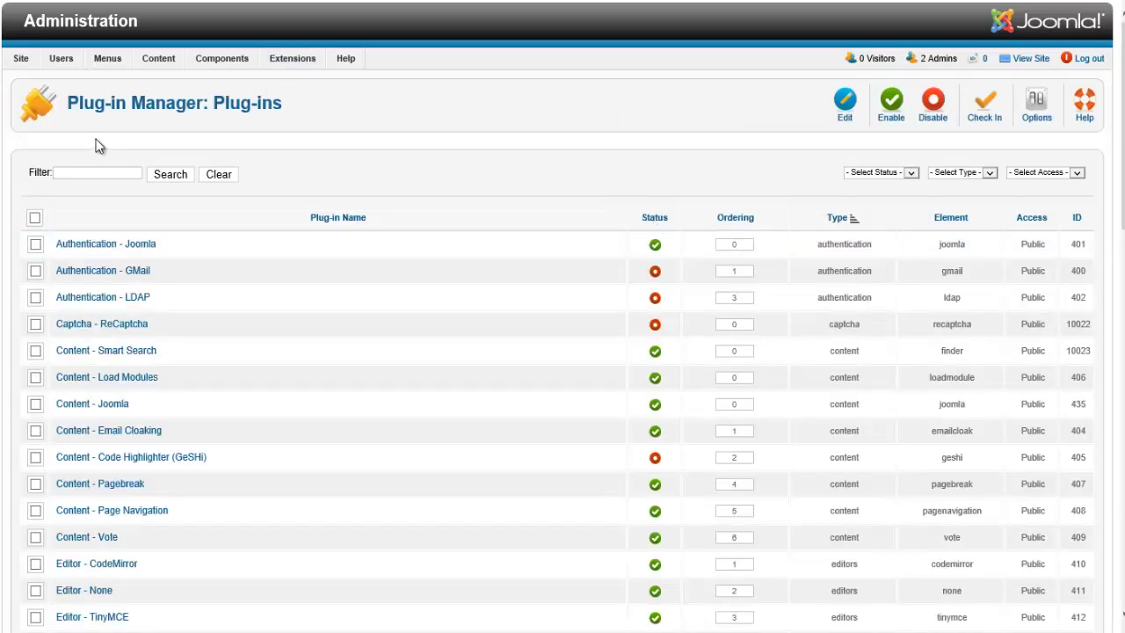
click(104, 174)
key(Return)
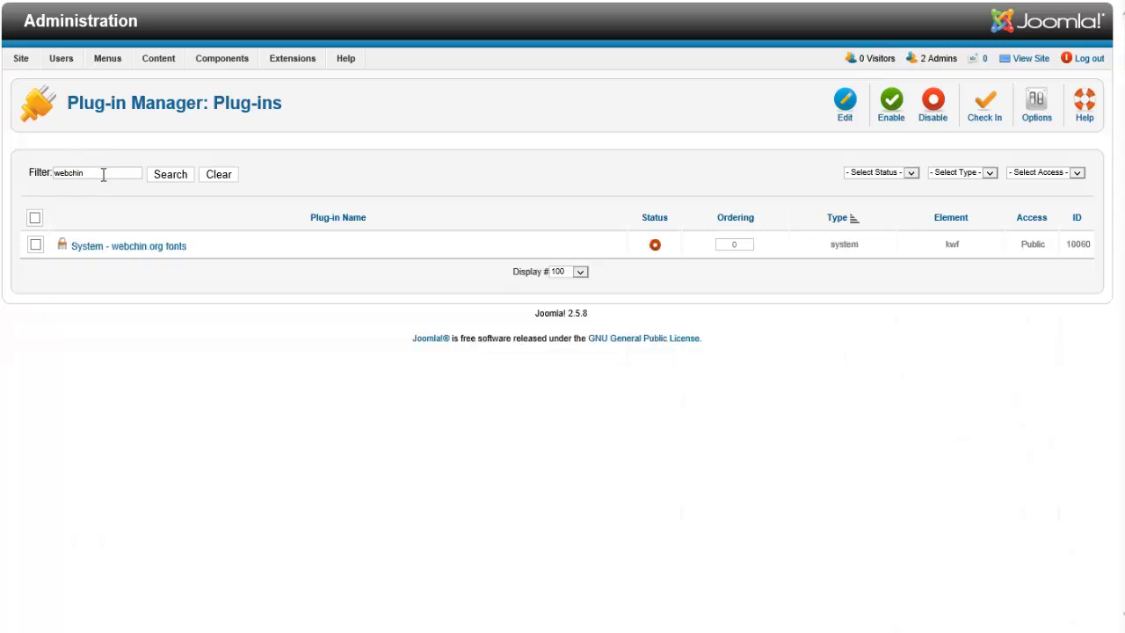
click(117, 252)
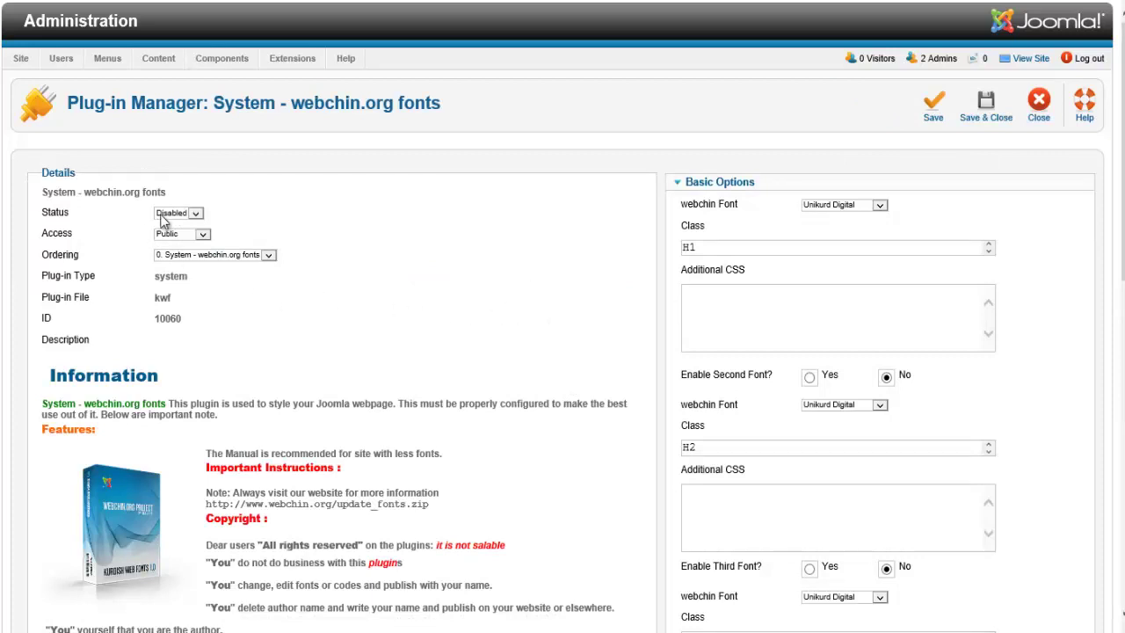
Set the webchin.org fonts plug-in's status to Enabled and view the Financial News front end.
click(192, 213)
click(171, 203)
click(1027, 59)
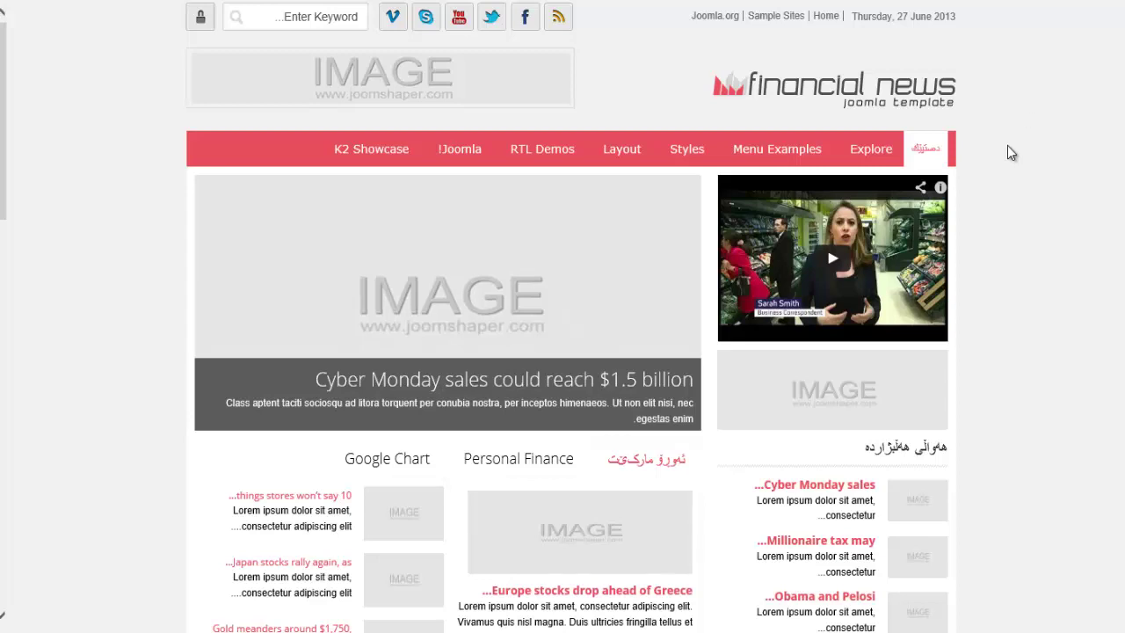
Inspect the Kurdish-titled item in the main menu and select the sp-menu class name in its parent list's markup.
key(F12)
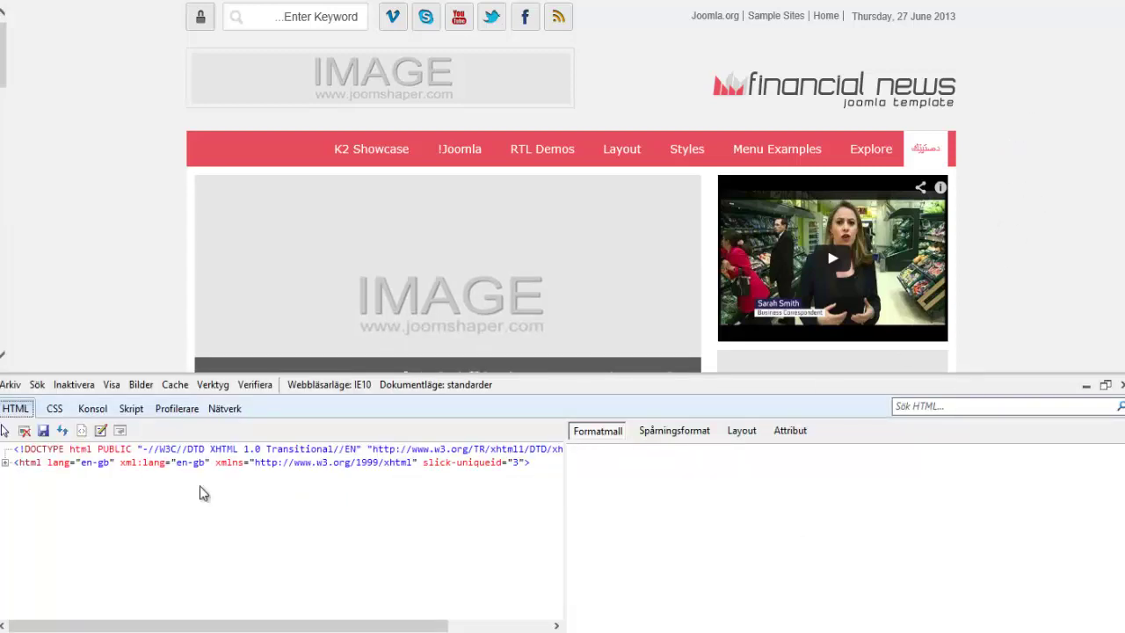
click(6, 430)
click(927, 150)
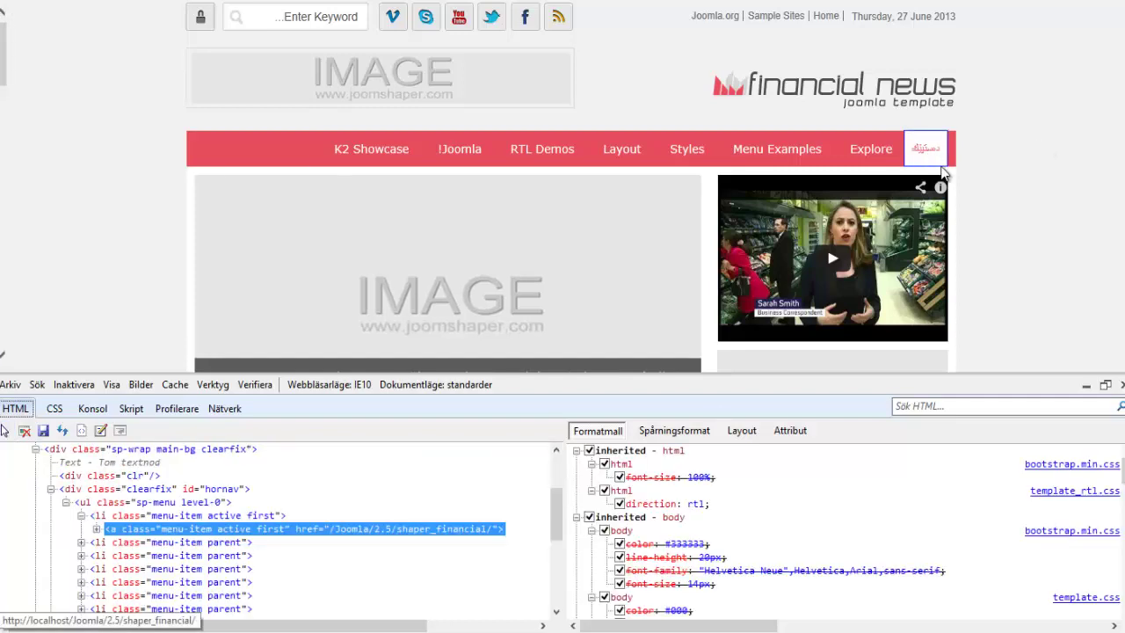
click(188, 531)
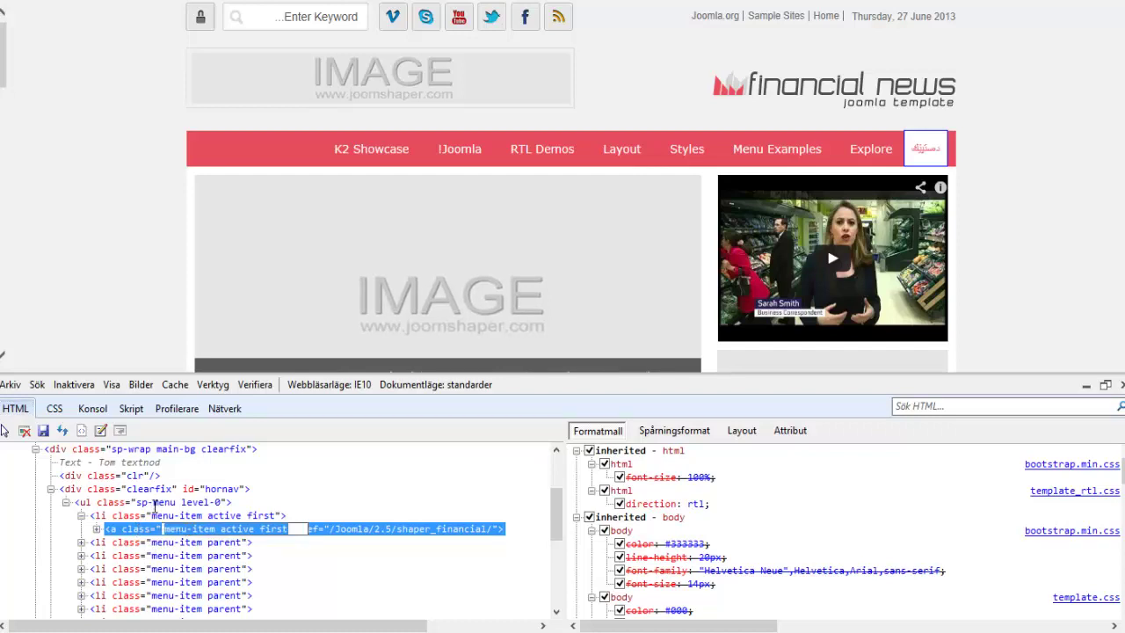
click(154, 504)
click(160, 502)
drag(181, 501, 140, 508)
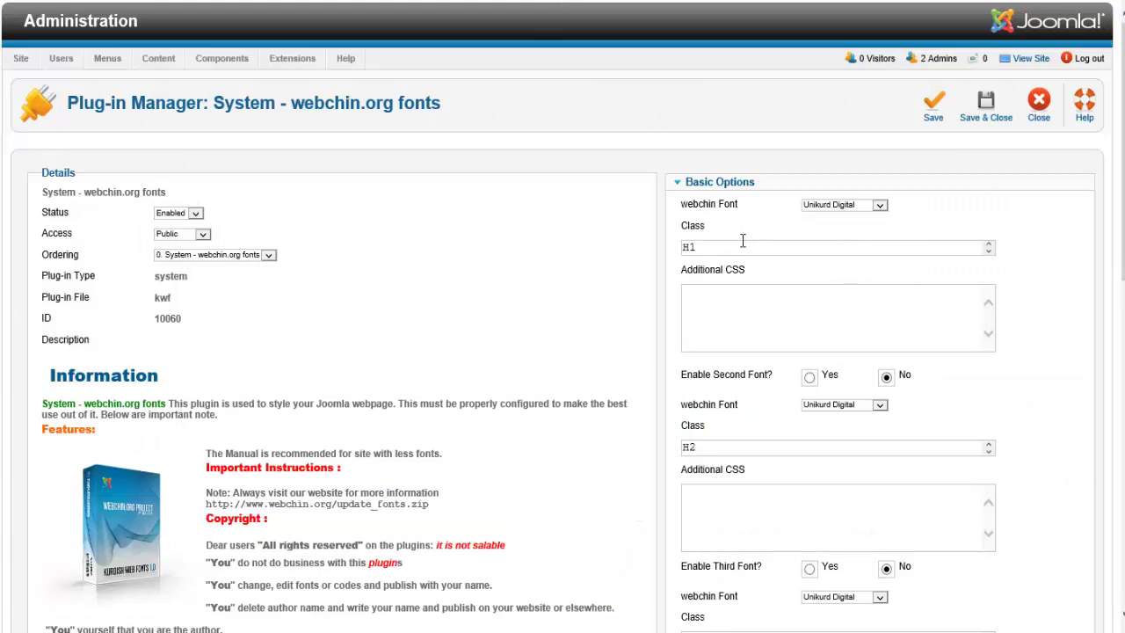
Set the first font's Class to .sp-menu in the plug-in settings, save and reload the Financial News front end.
double_click(686, 247)
text(.sp-menu)
click(879, 205)
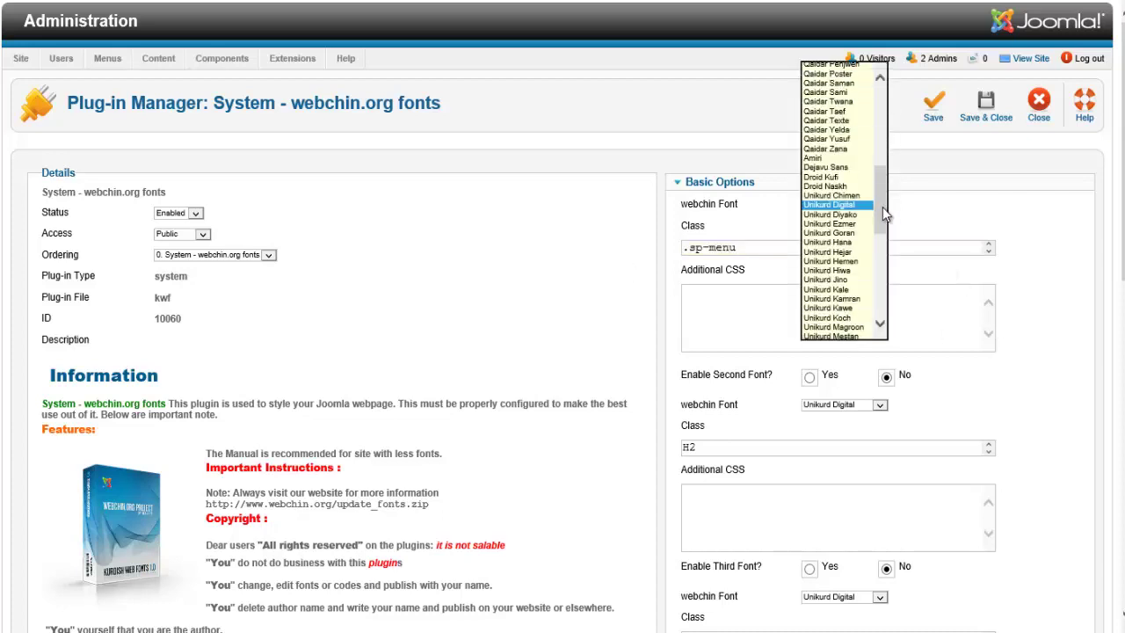
click(924, 212)
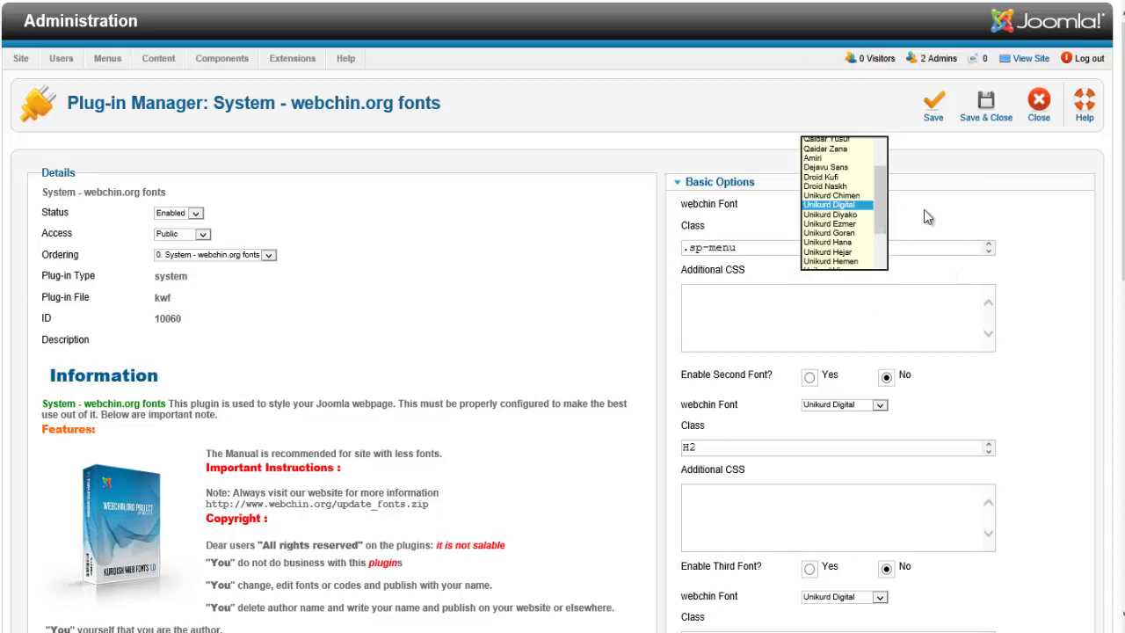
click(933, 117)
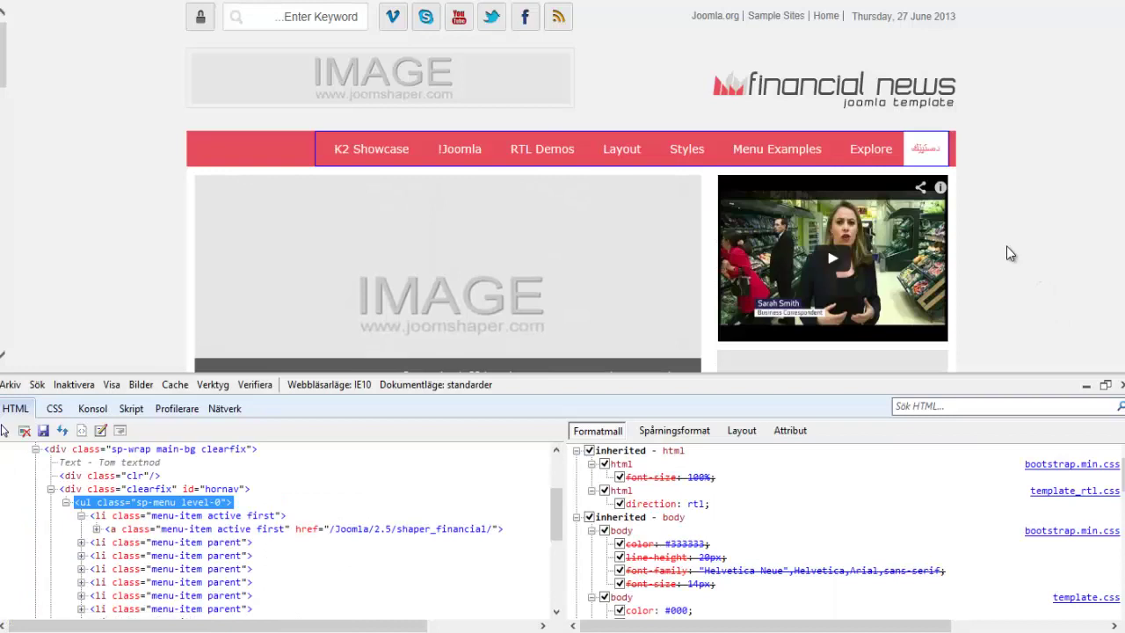
key(F5)
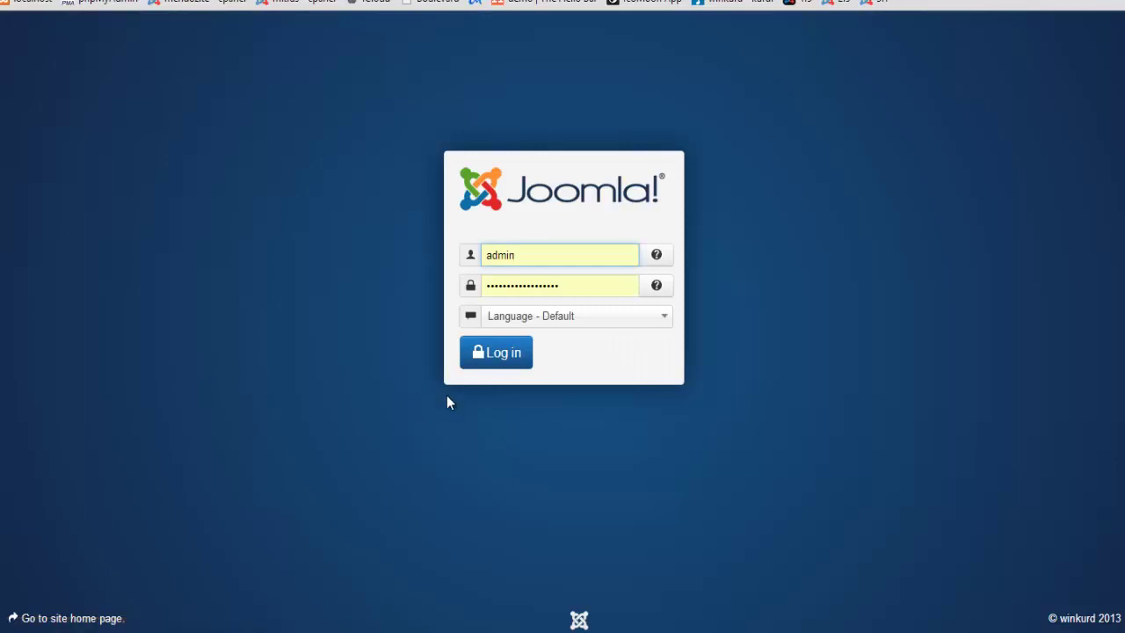
Log in to the Joomla 3.0 test site's administration and open the Extension Manager's Install from URL form.
click(498, 362)
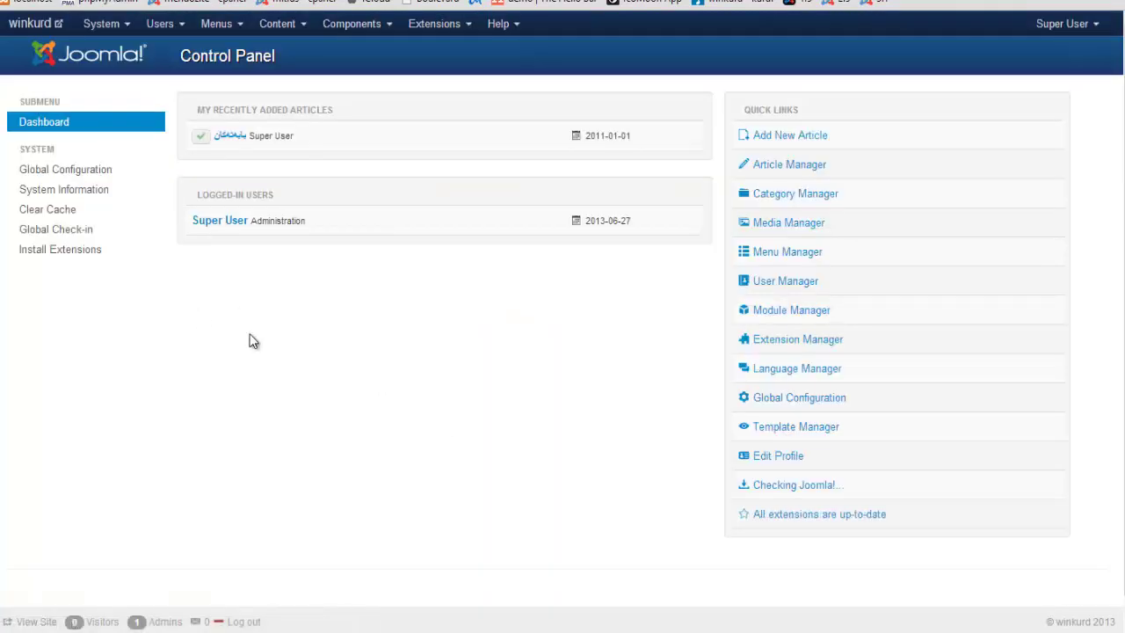
click(468, 32)
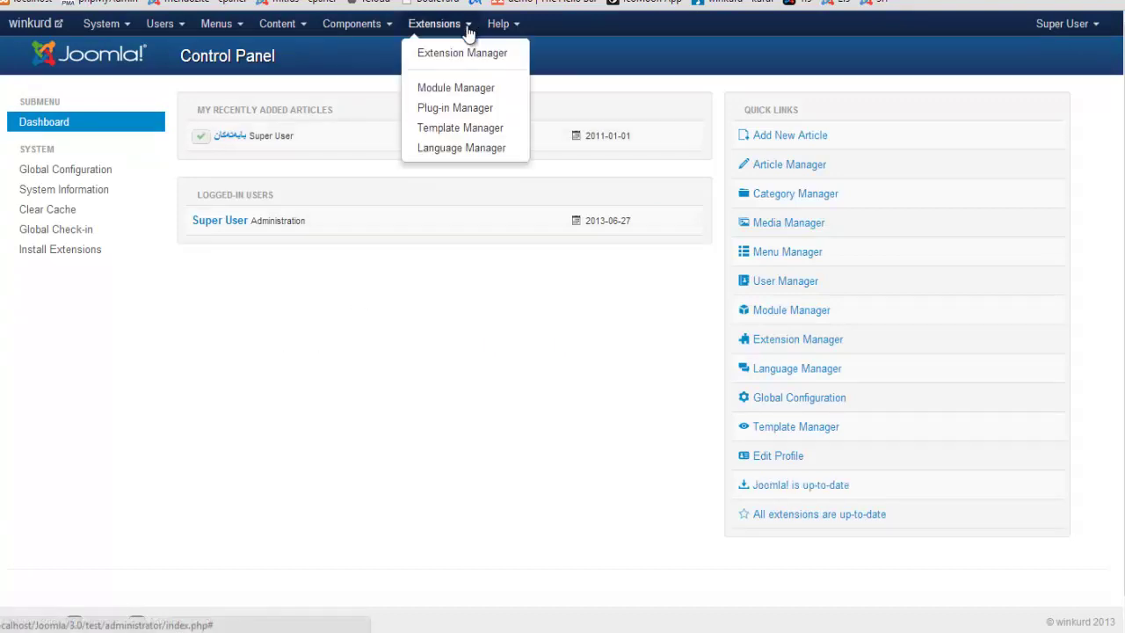
click(463, 54)
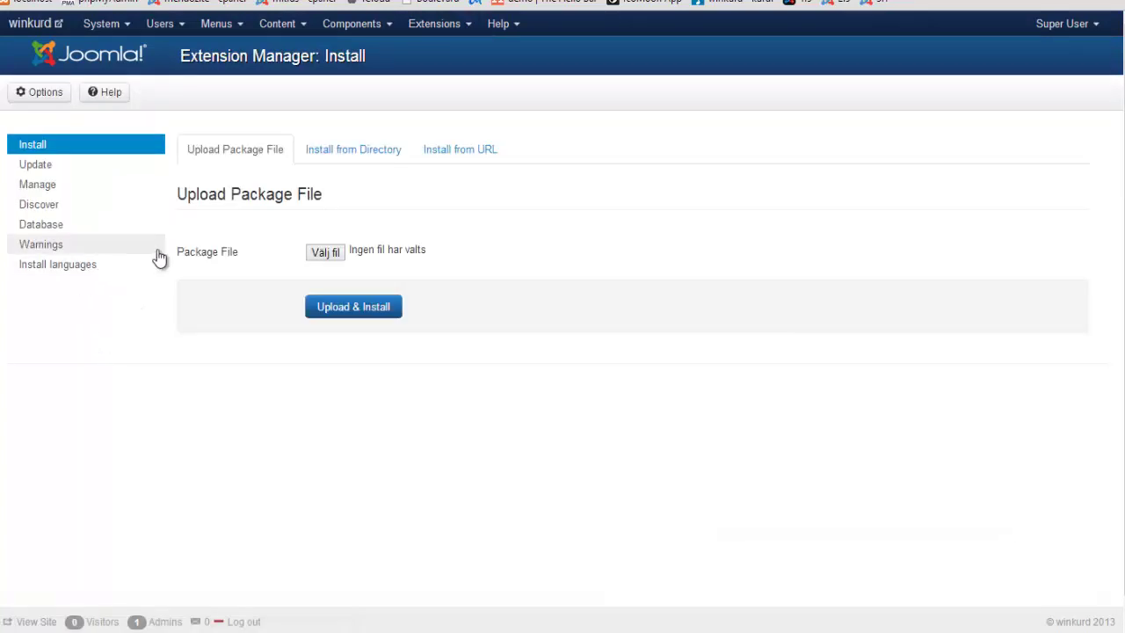
click(455, 149)
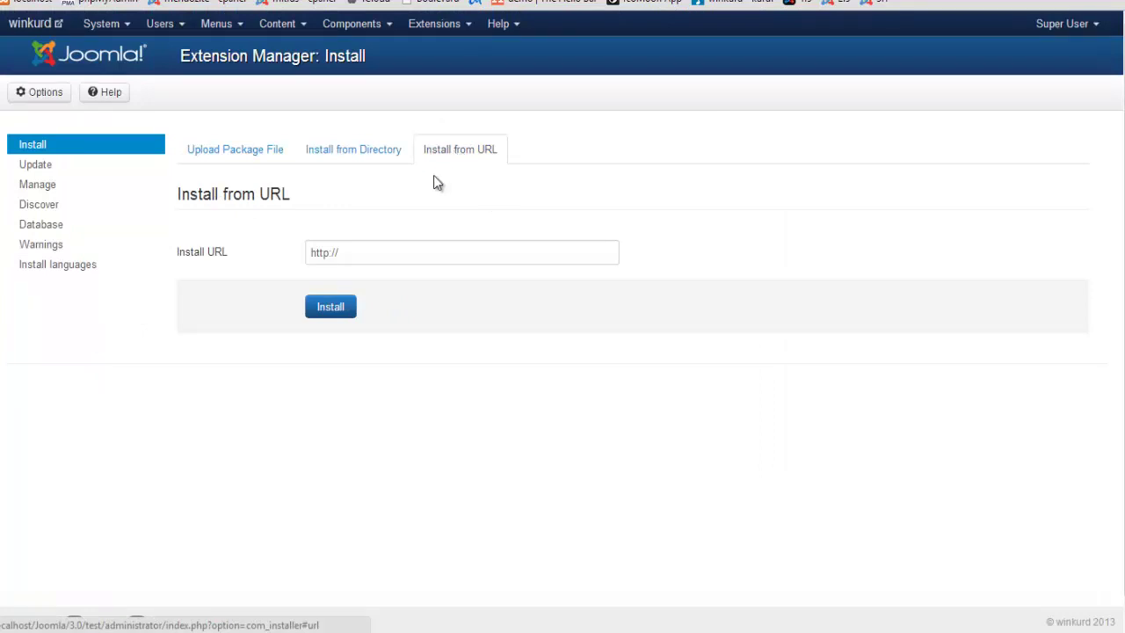
click(369, 252)
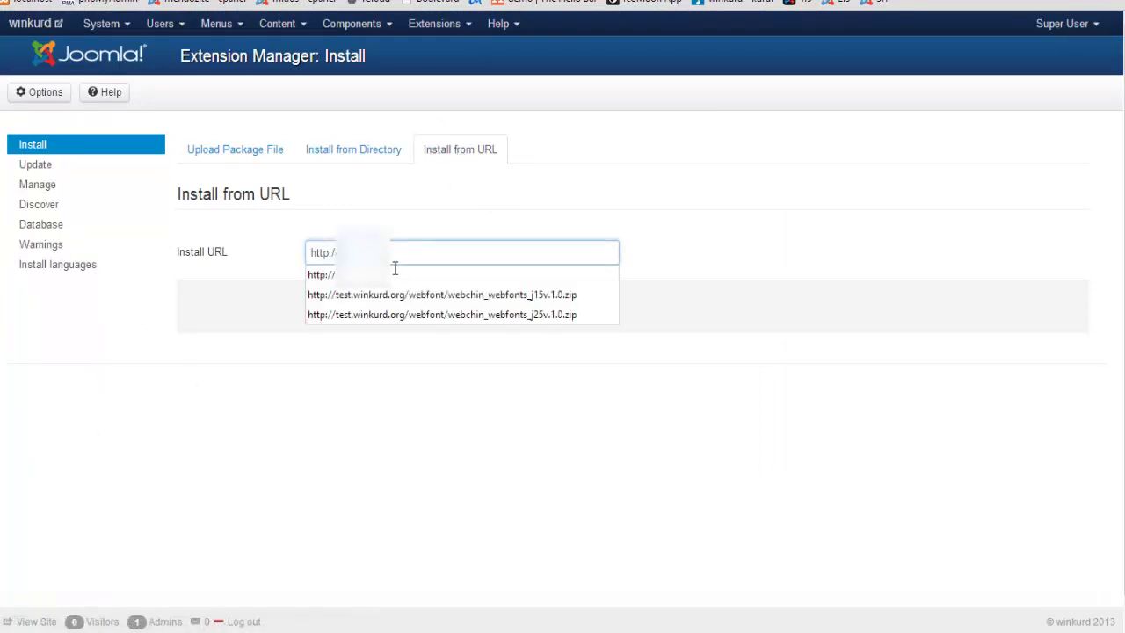
click(468, 317)
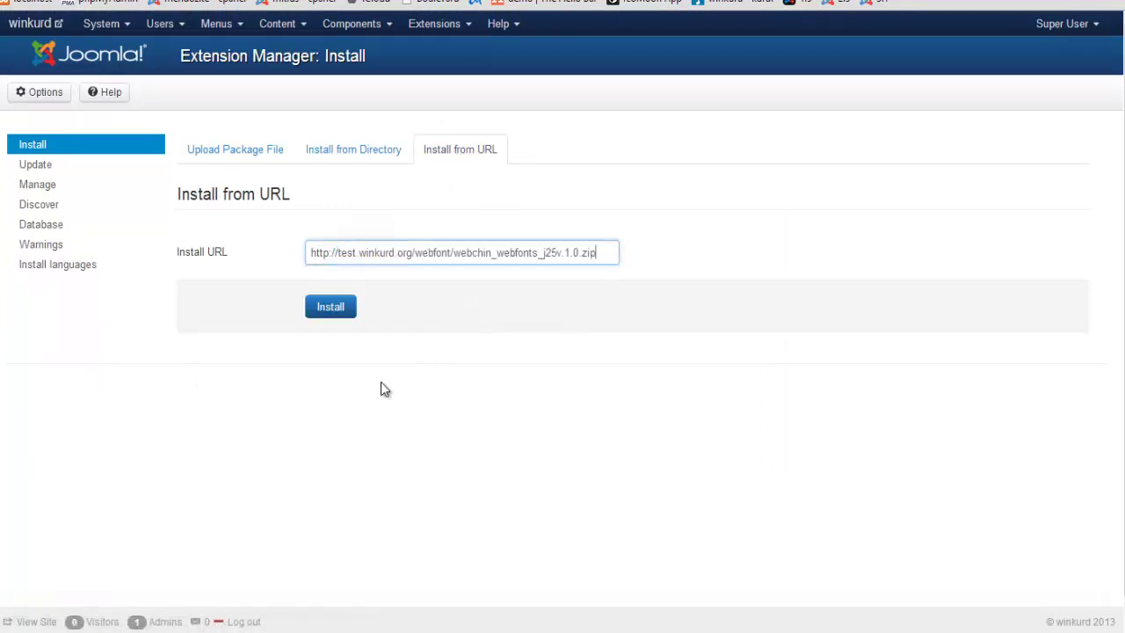
click(338, 314)
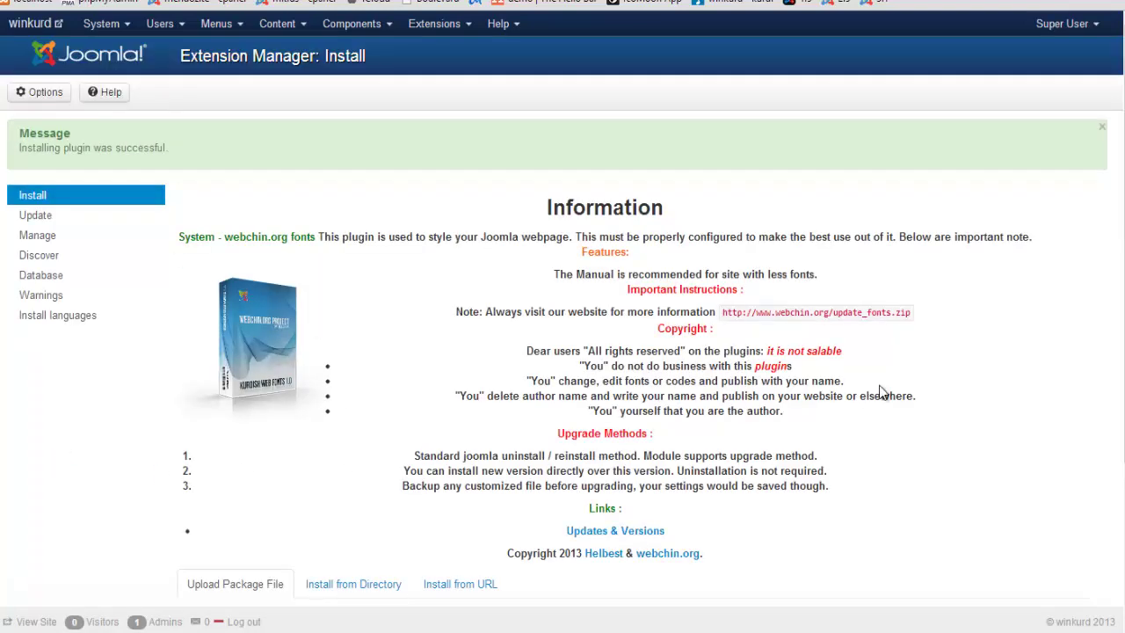
scroll(852, 333, down, 3)
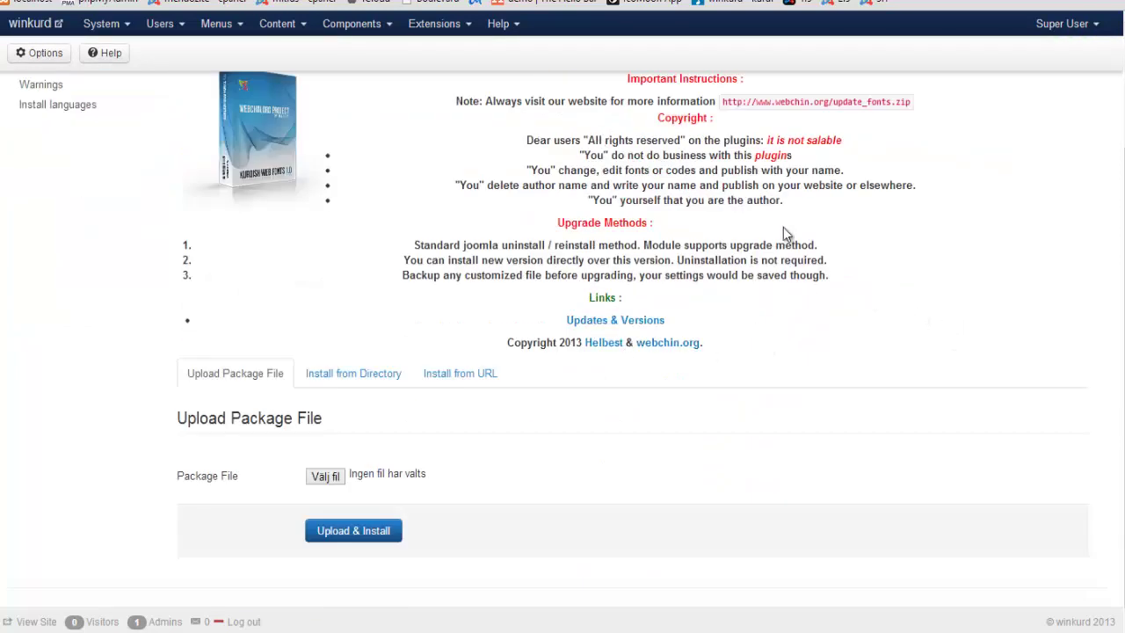
scroll(778, 343, up, 3)
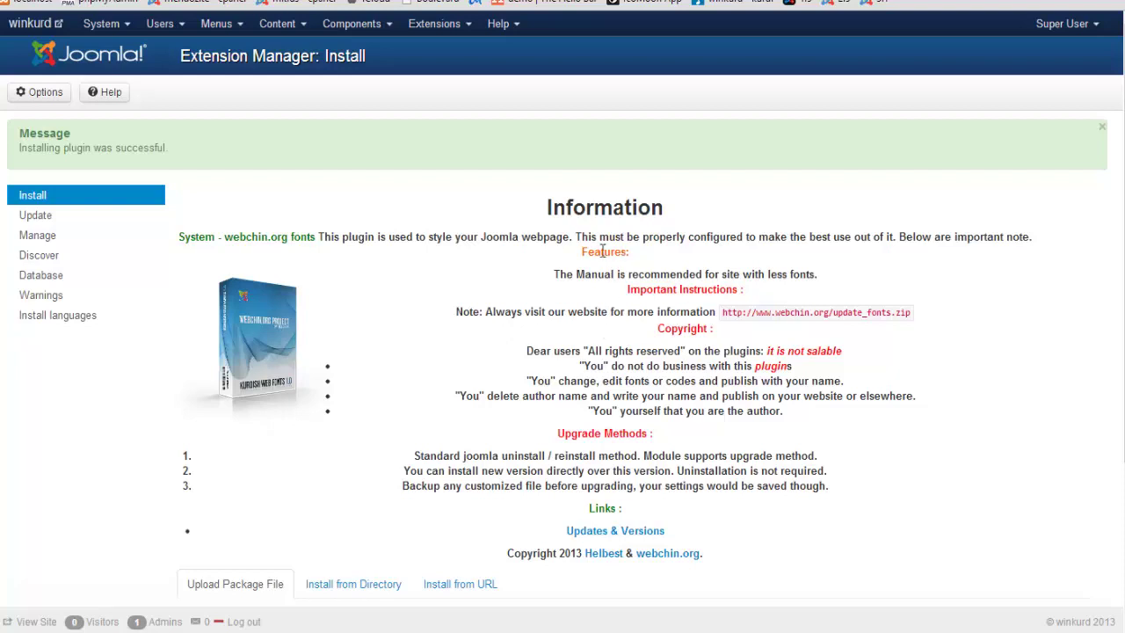
Filter the Plug-in Manager list for webchin and open the System - webchin.org fonts settings.
click(467, 28)
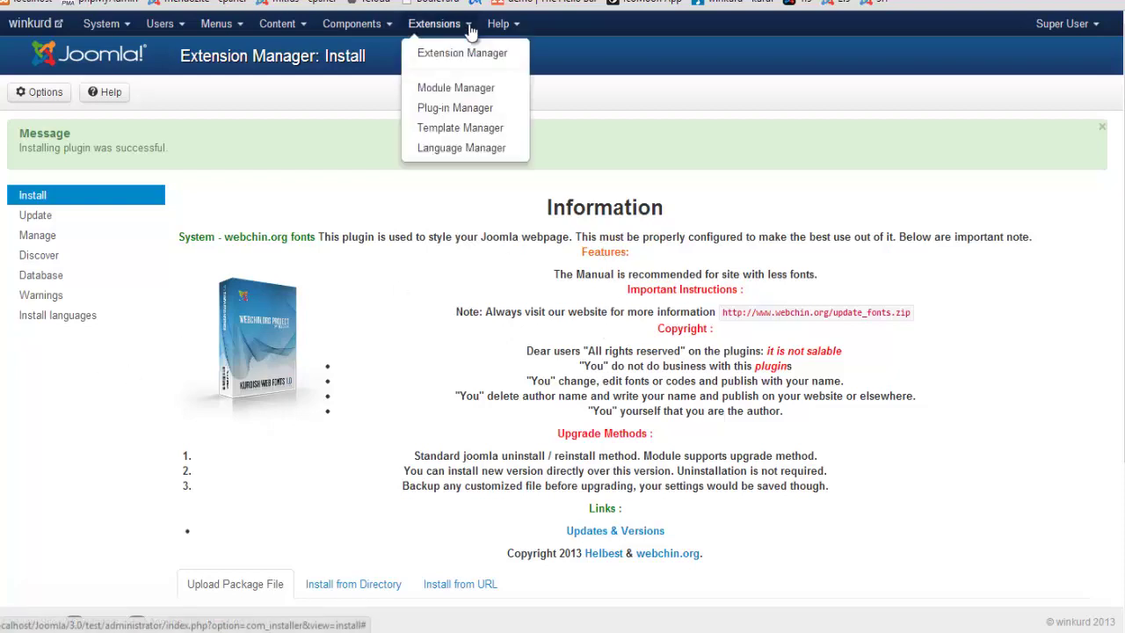
click(451, 111)
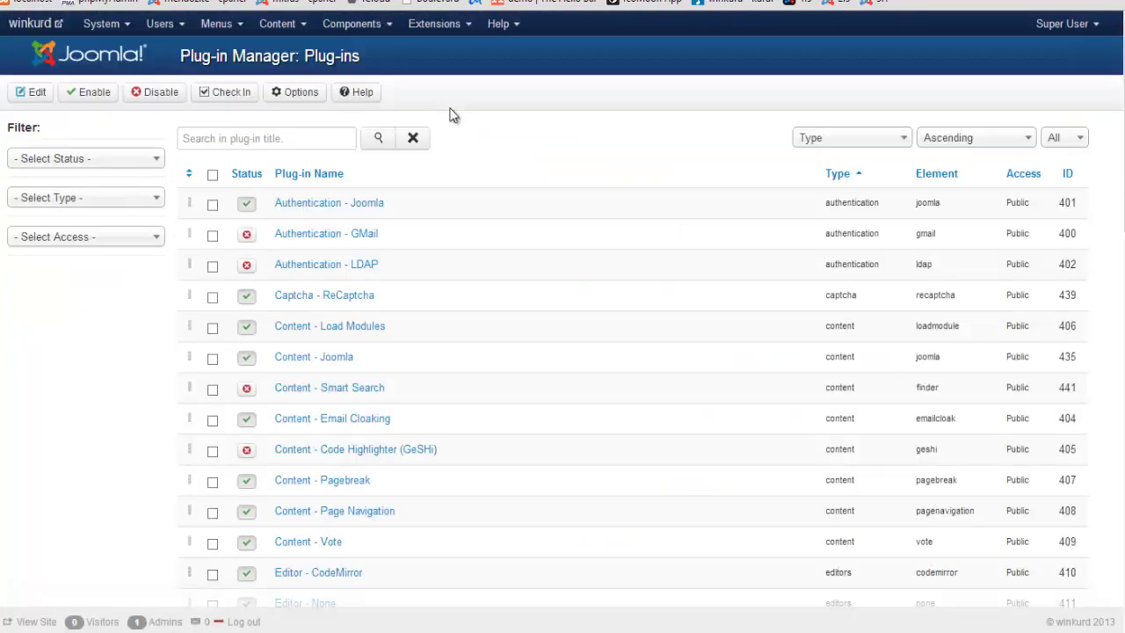
click(211, 138)
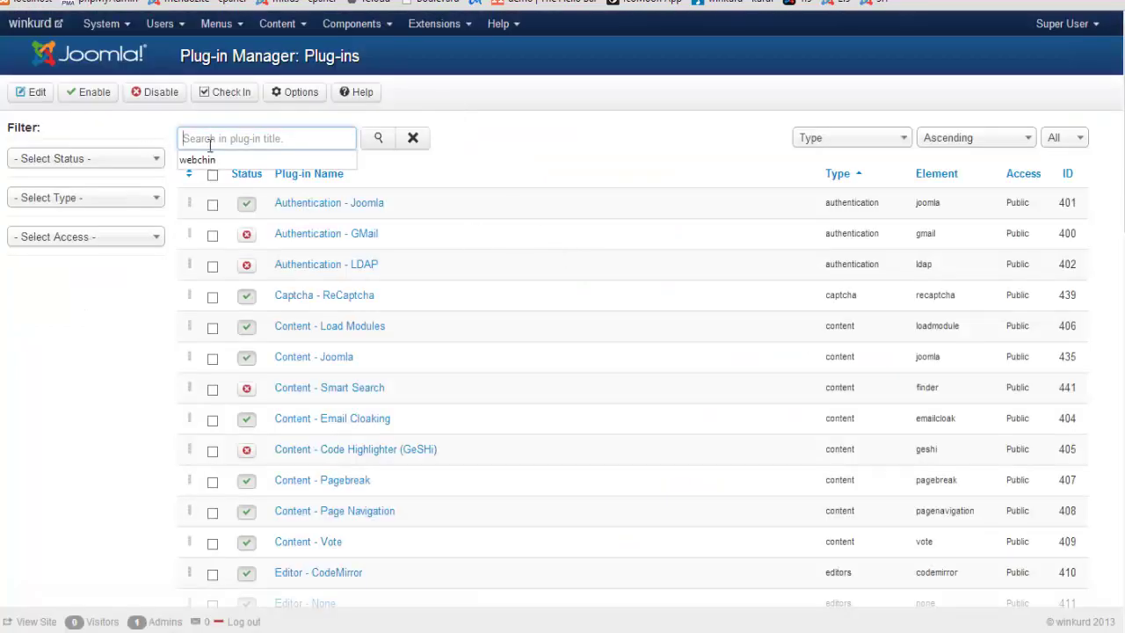
click(211, 154)
click(376, 145)
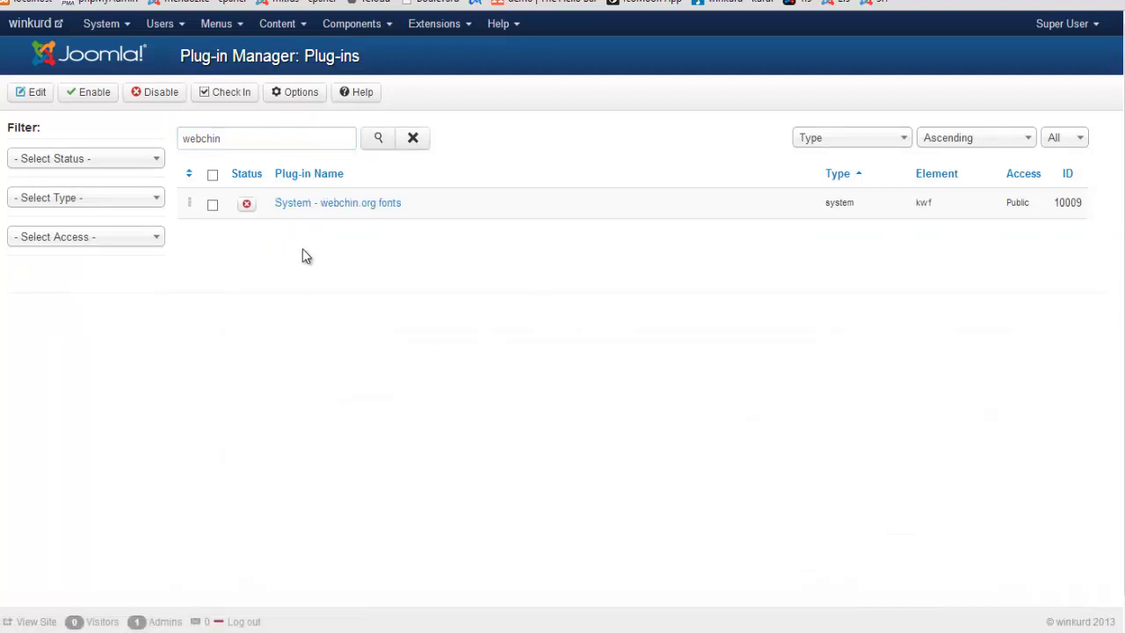
click(339, 209)
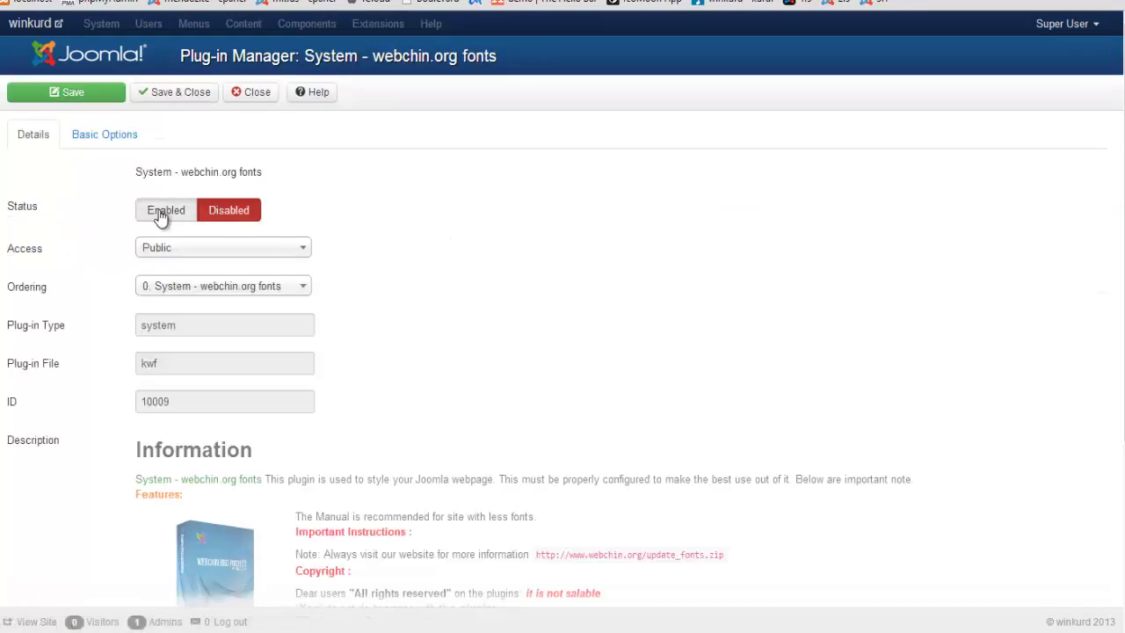
Set the webchin.org fonts plug-in's status to Enabled and review the font slots in its Basic Options.
click(158, 215)
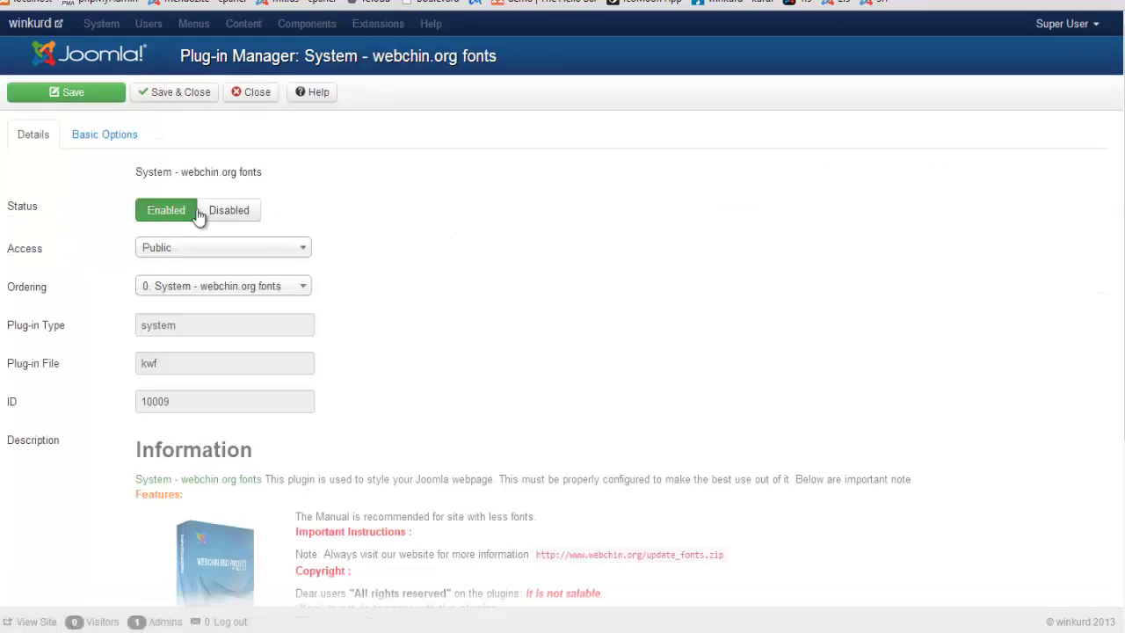
click(90, 137)
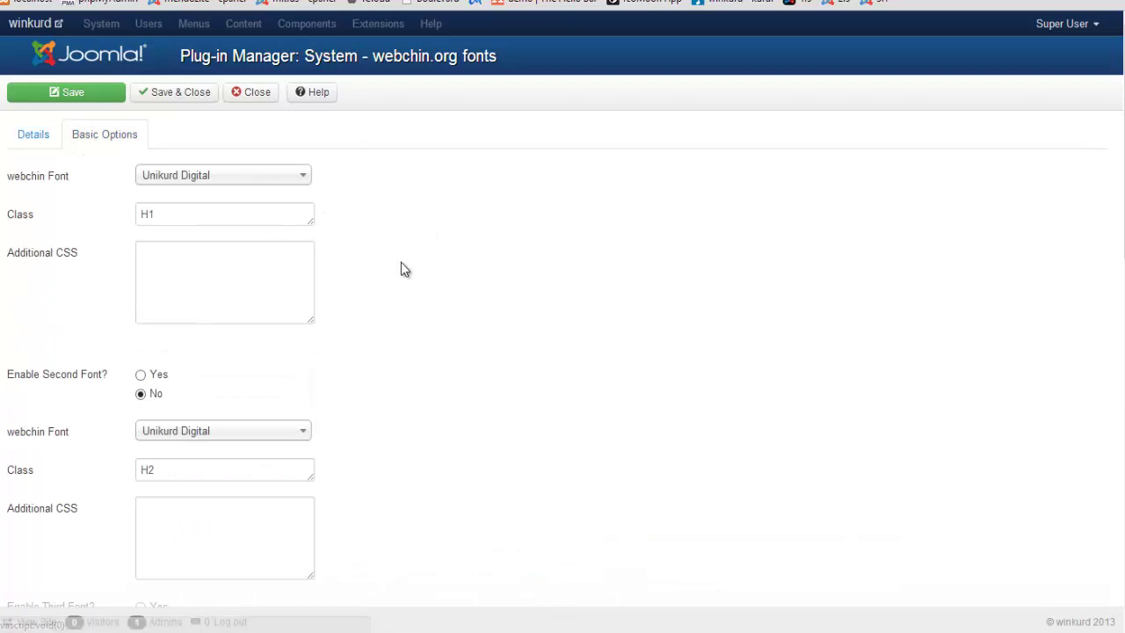
scroll(193, 273, down, 3)
scroll(212, 380, down, 6)
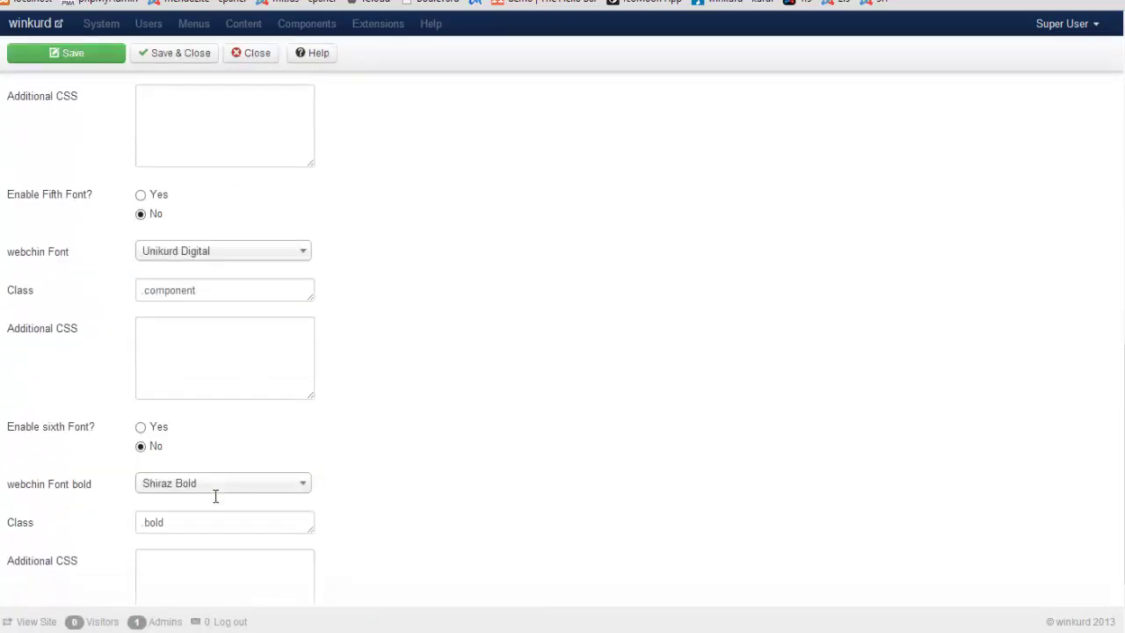
scroll(208, 480, up, 7)
scroll(194, 294, up, 5)
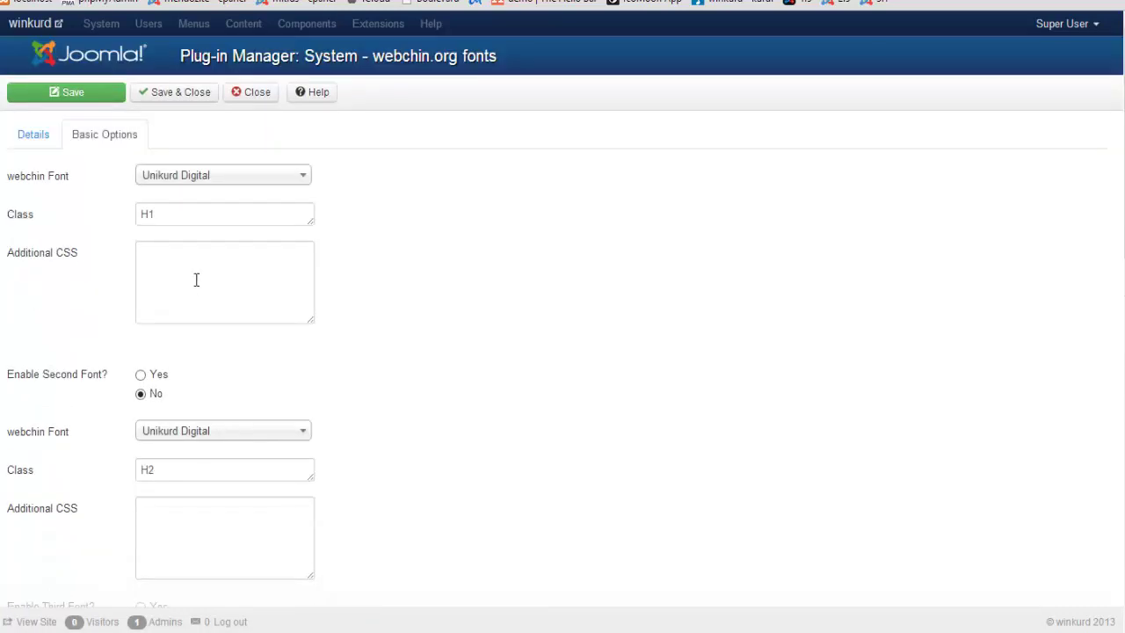
View the winkurd site's front end, look over the article page and inspect its markup.
click(37, 622)
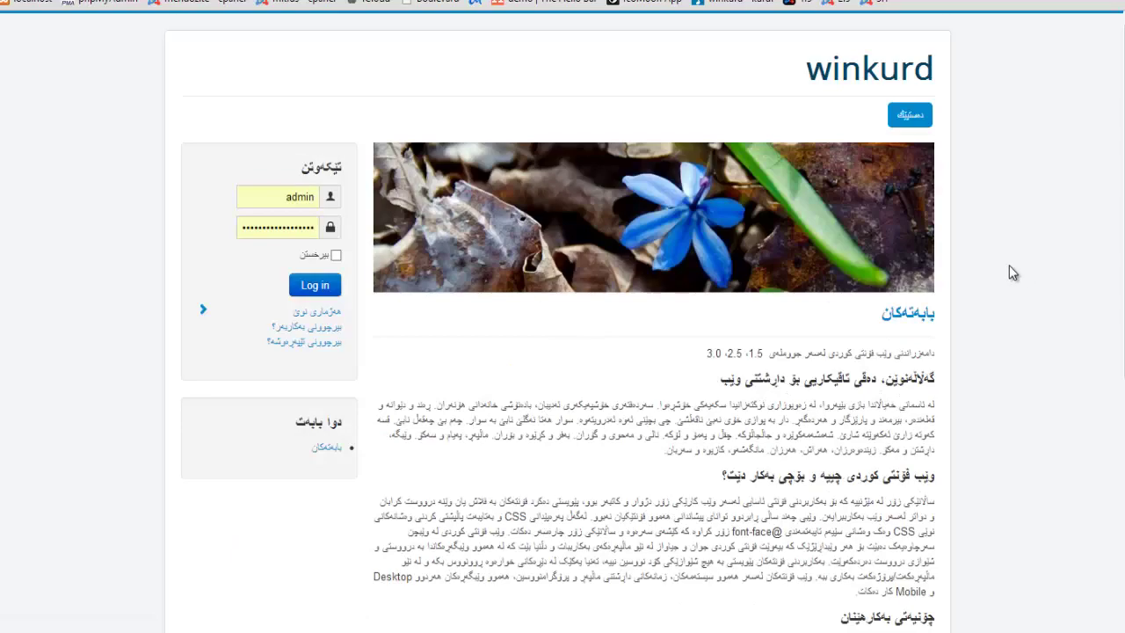
drag(1119, 127, 1119, 372)
scroll(1089, 87, up, 5)
scroll(1023, 309, down, 1)
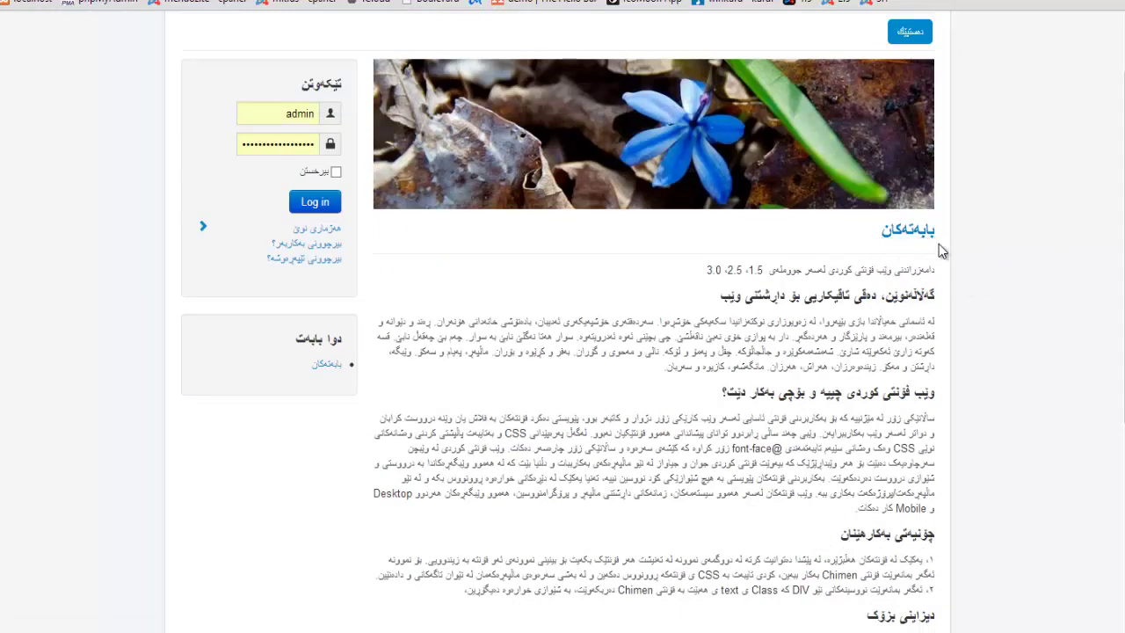
right_click(993, 240)
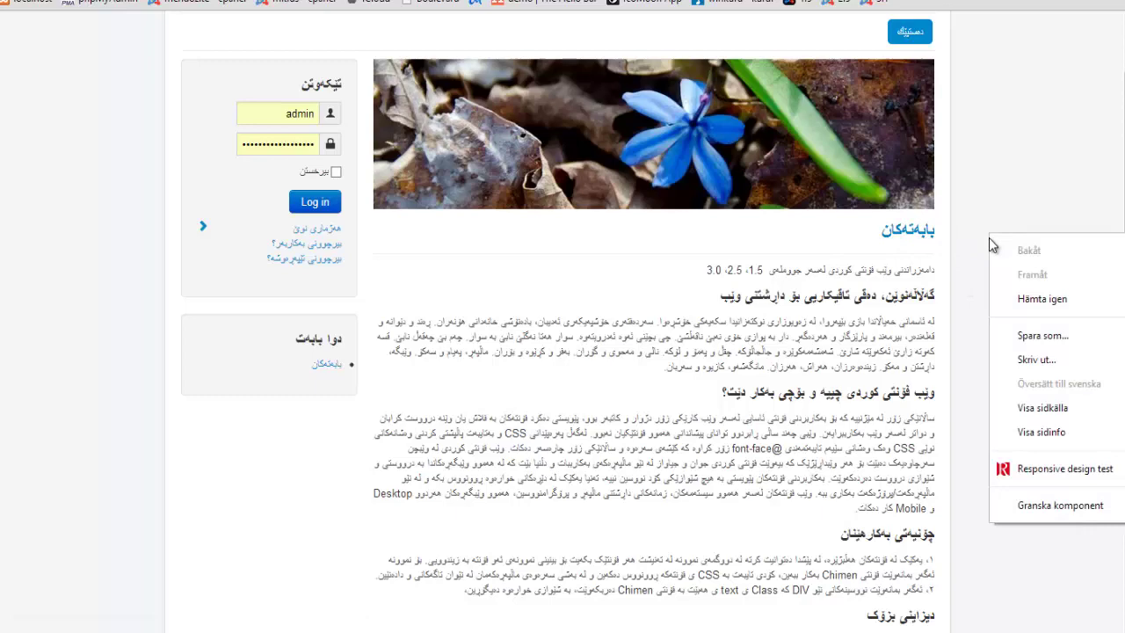
click(1055, 506)
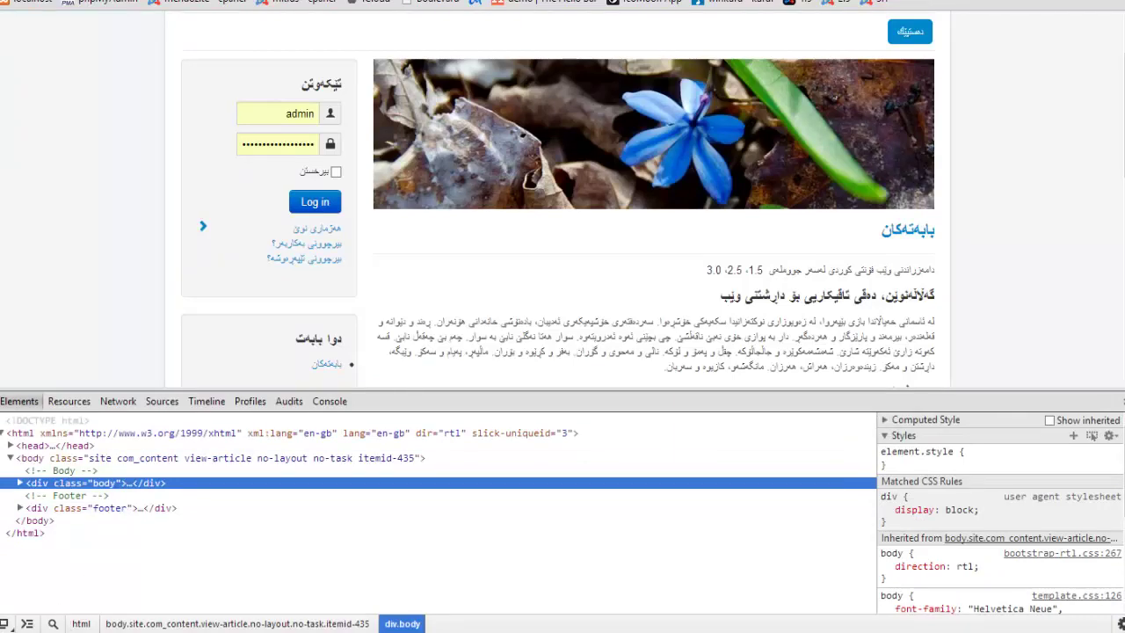
Switch to Internet Explorer, hide the developer tools on the Joomla login page and view the winkurd front end.
mouse_move(221, 629)
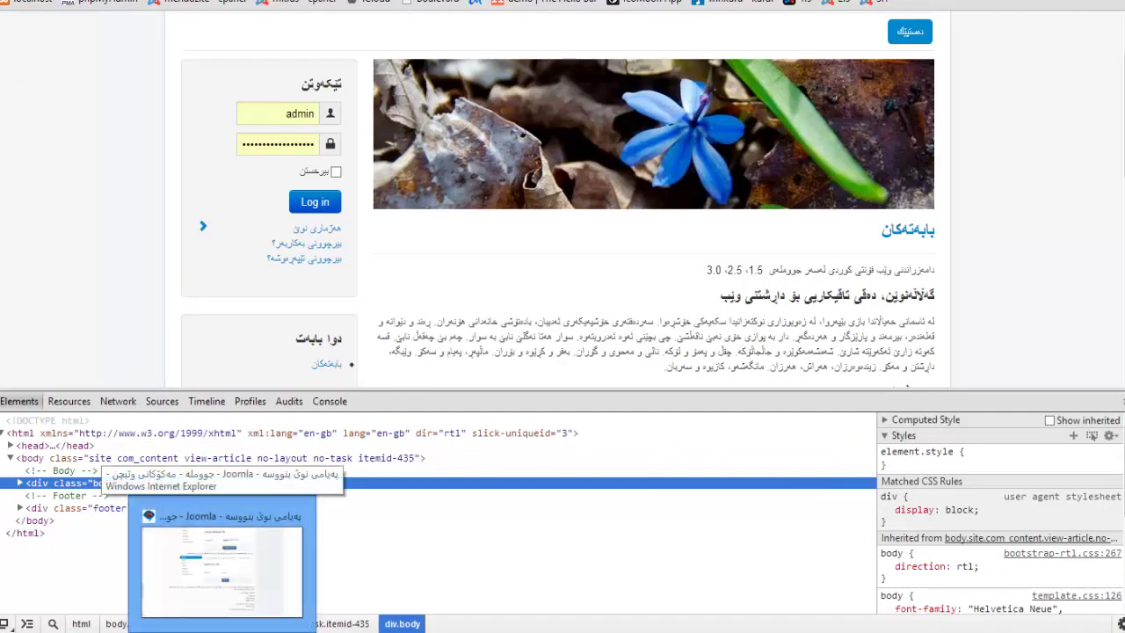
click(221, 567)
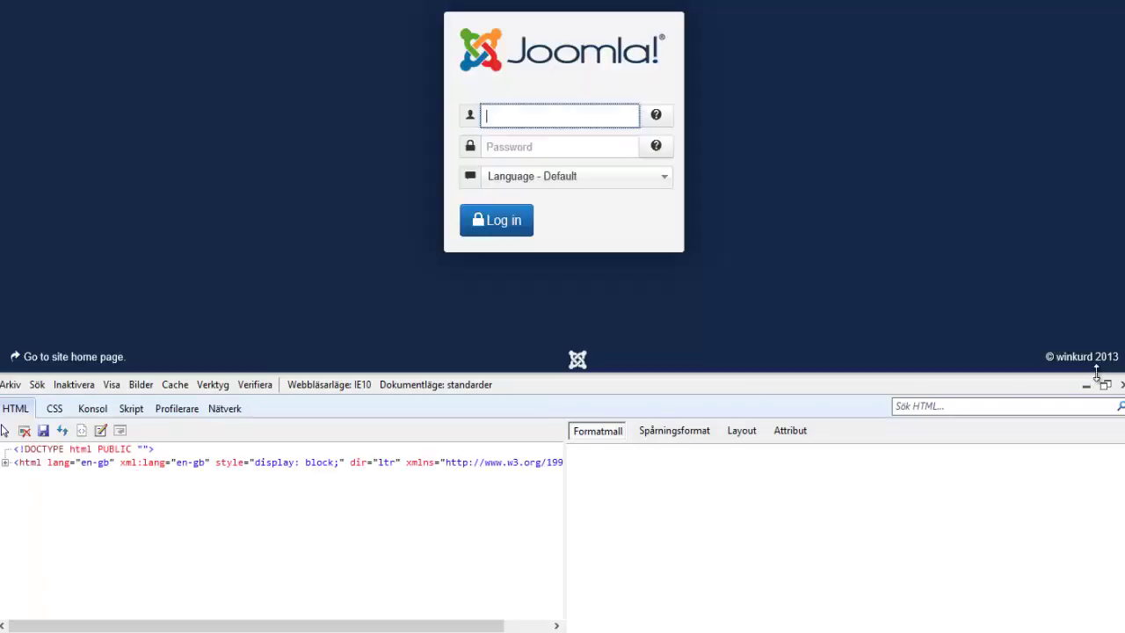
key(F12)
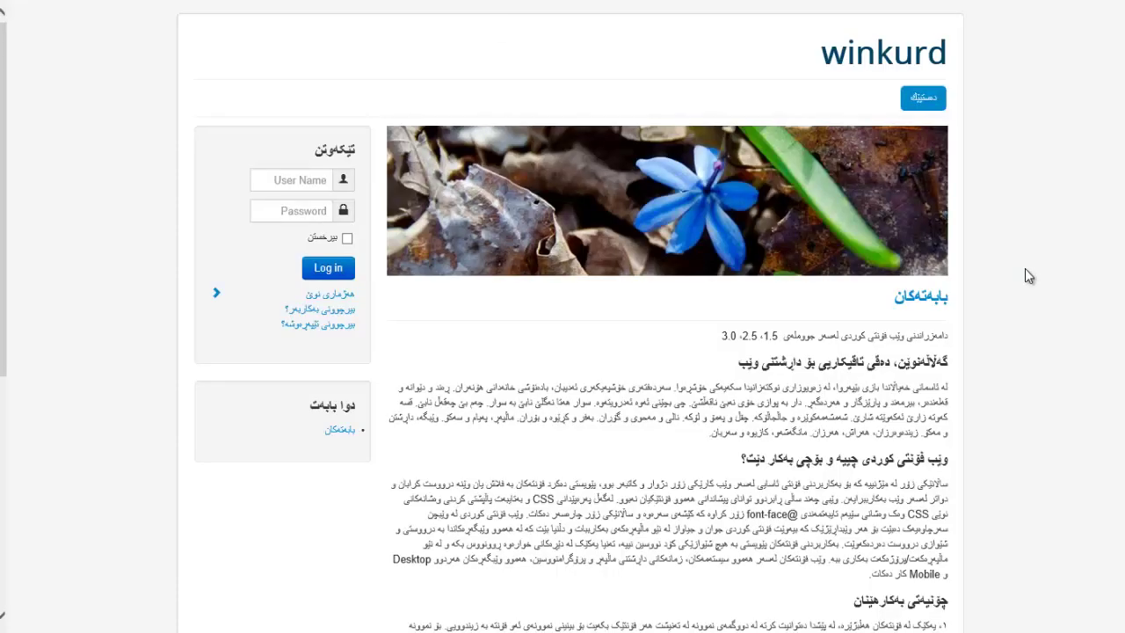
key(F12)
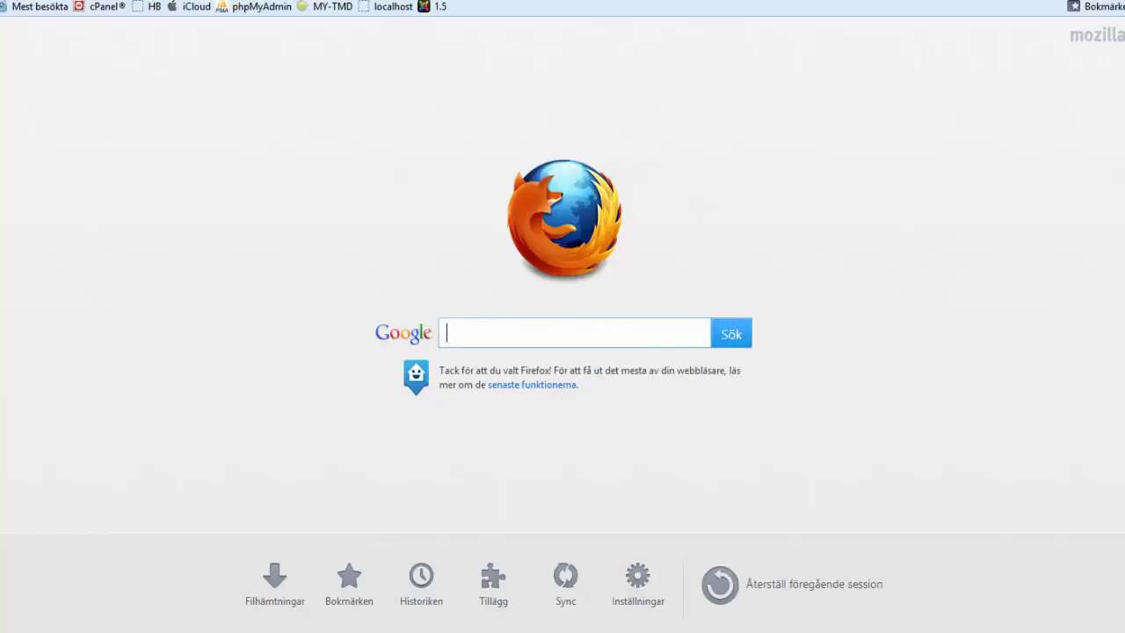
Switch to Firefox, browse to localhost/Joomla and open the winkurd test site's front end in the 3.0 folder.
click(432, 7)
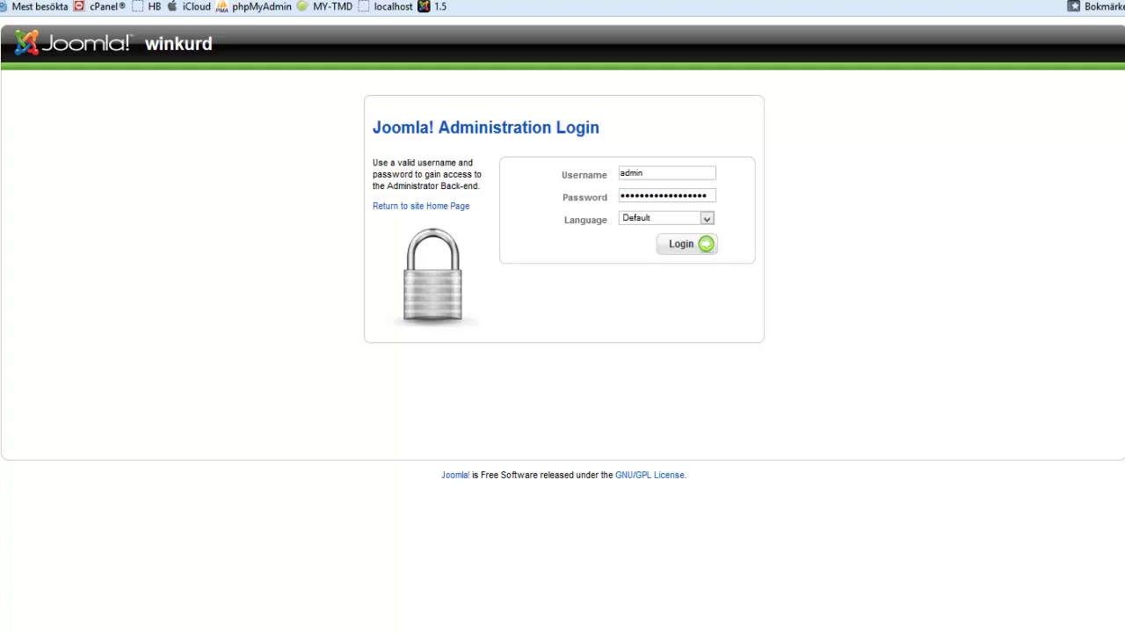
text(localhost/Joomla)
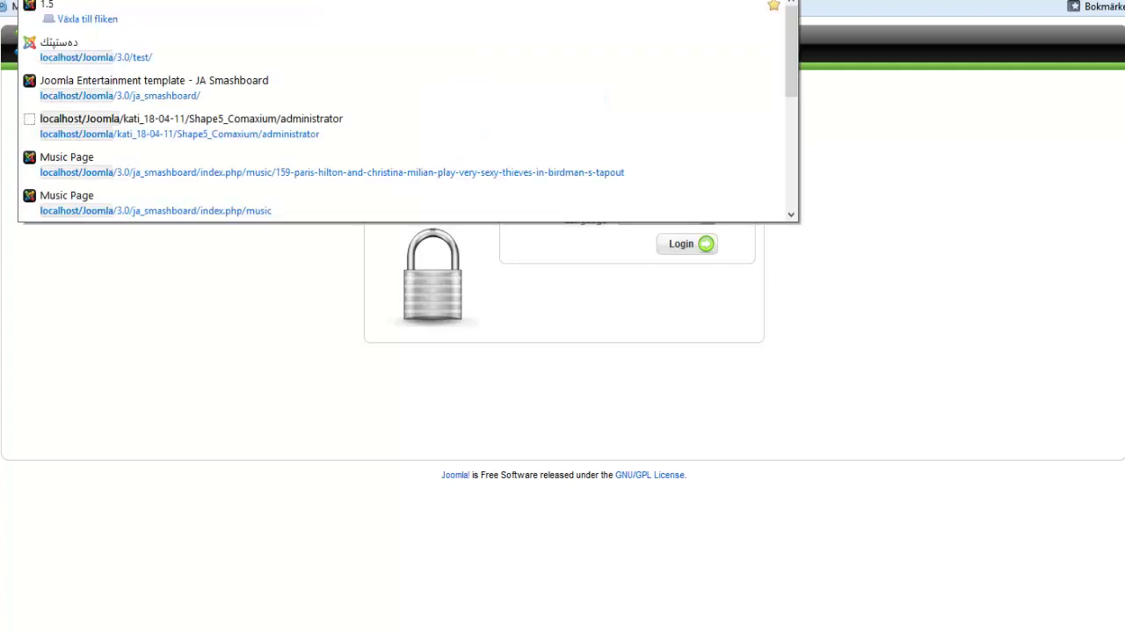
key(Return)
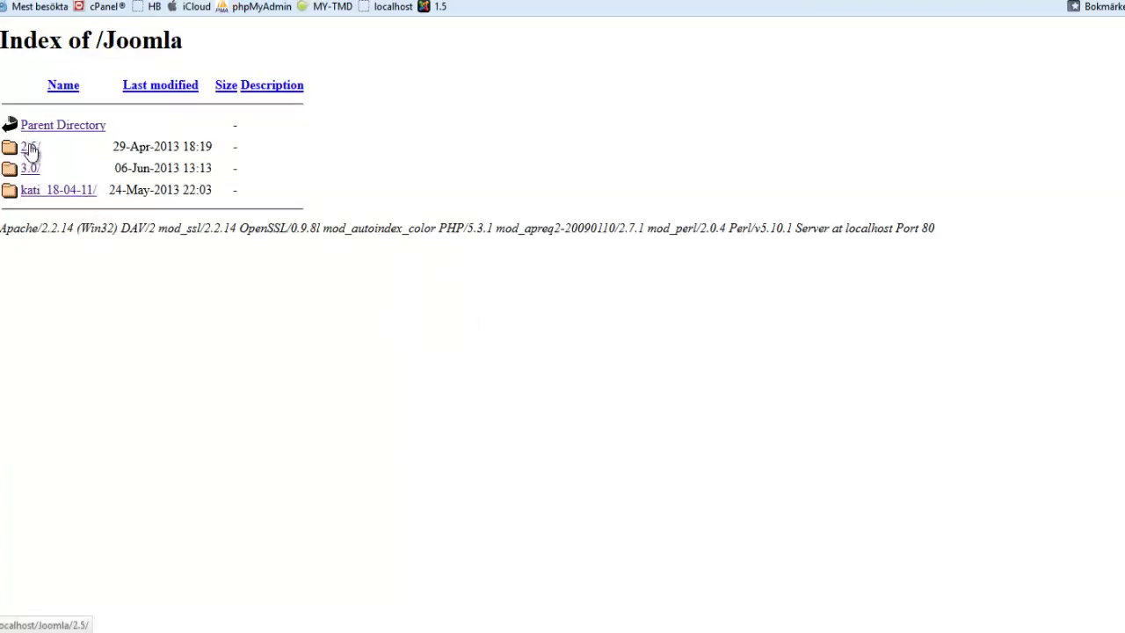
click(29, 168)
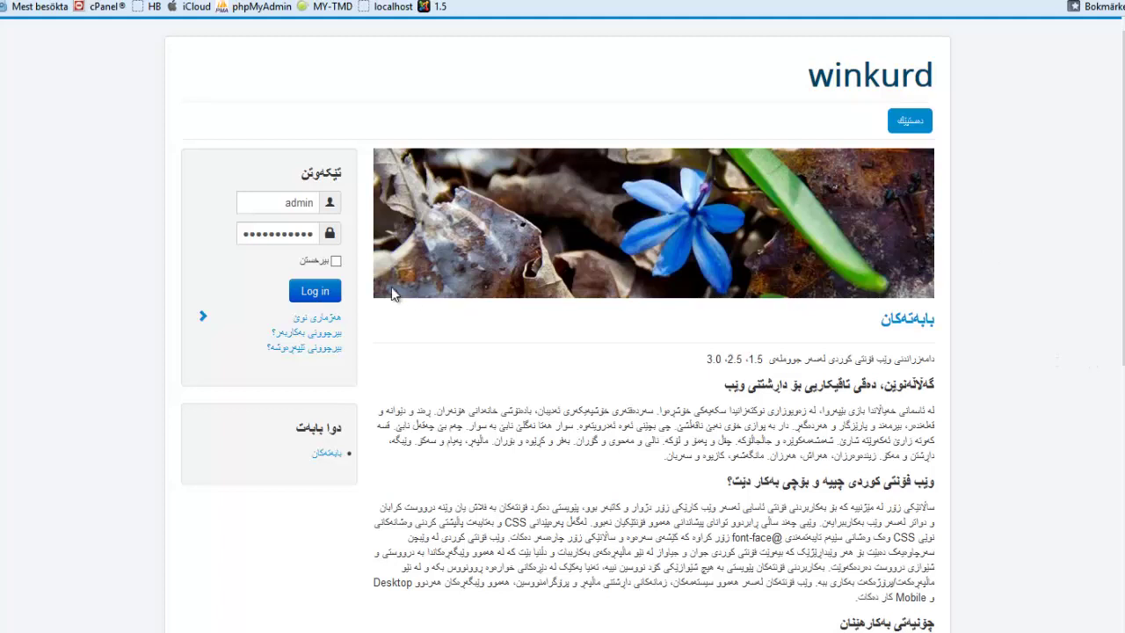
Look up the Firebug extension among Firefox's installed add-ons and view its options on the winkurd page.
click(27, 0)
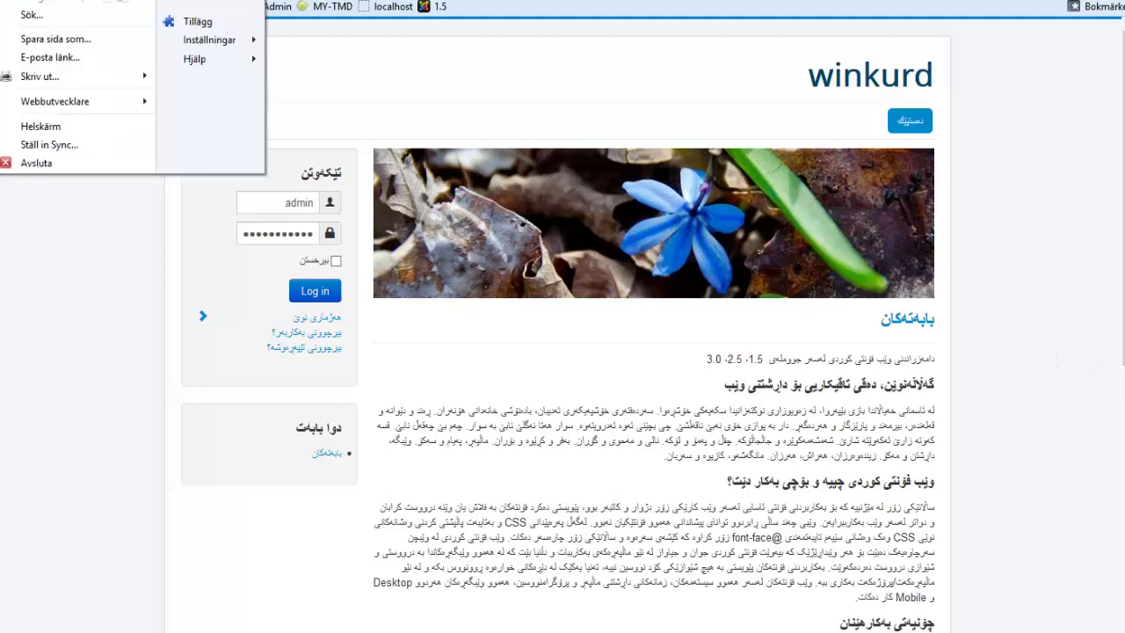
click(196, 21)
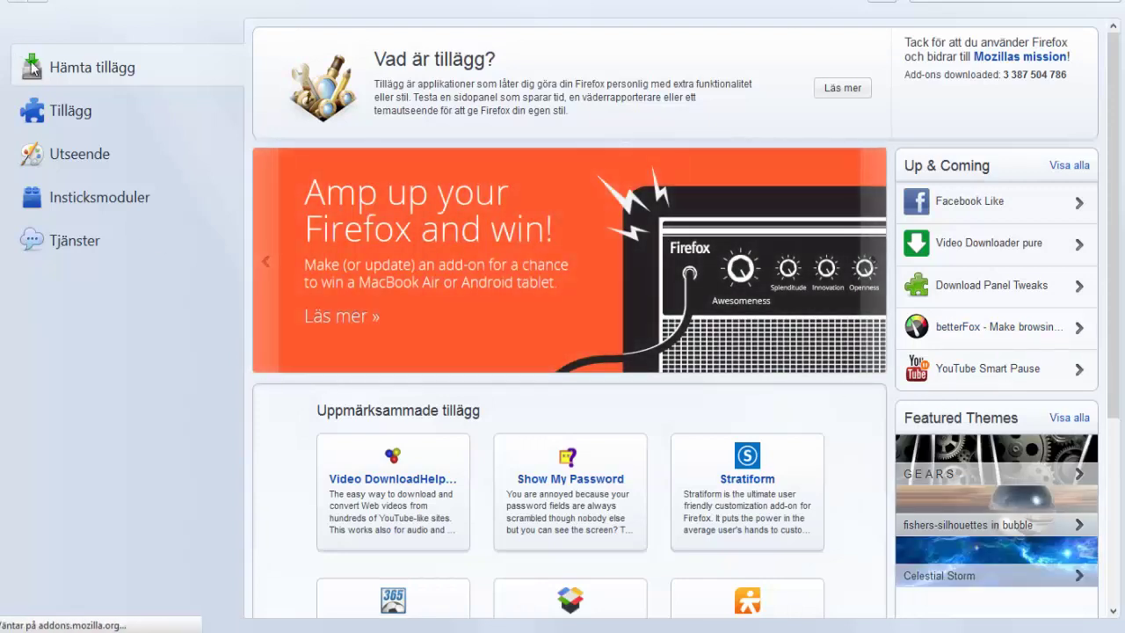
click(72, 113)
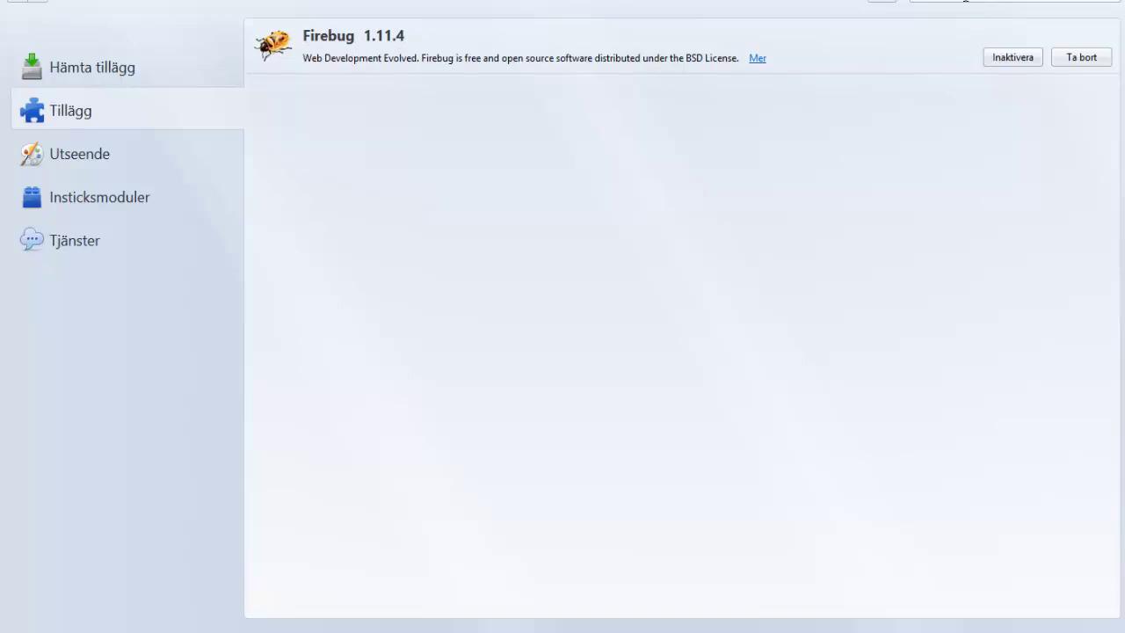
click(341, 41)
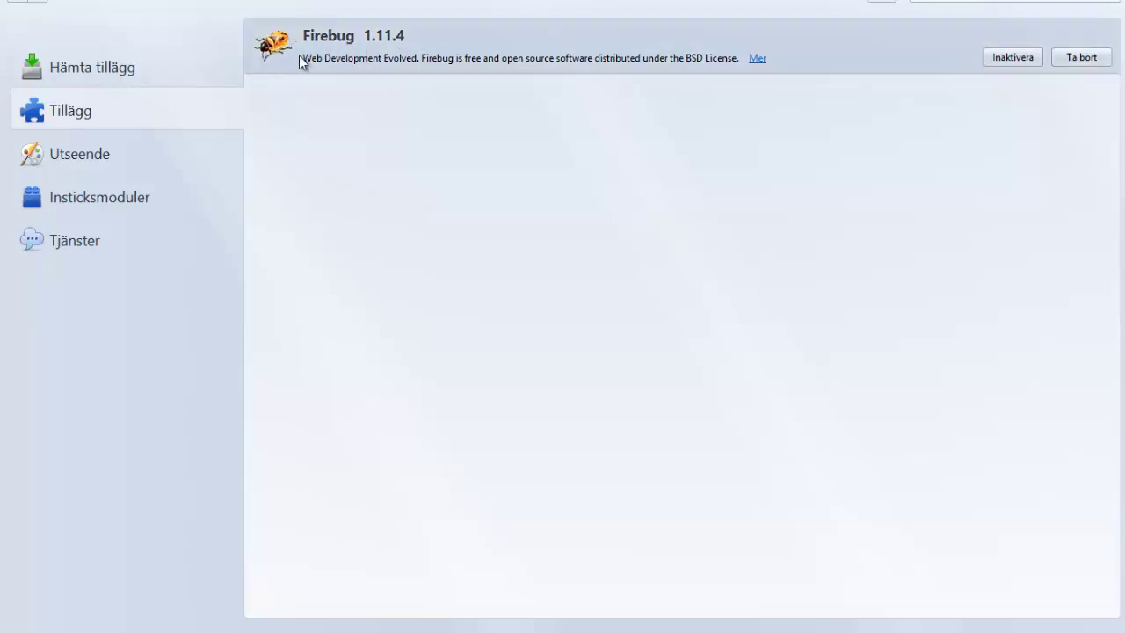
click(84, 71)
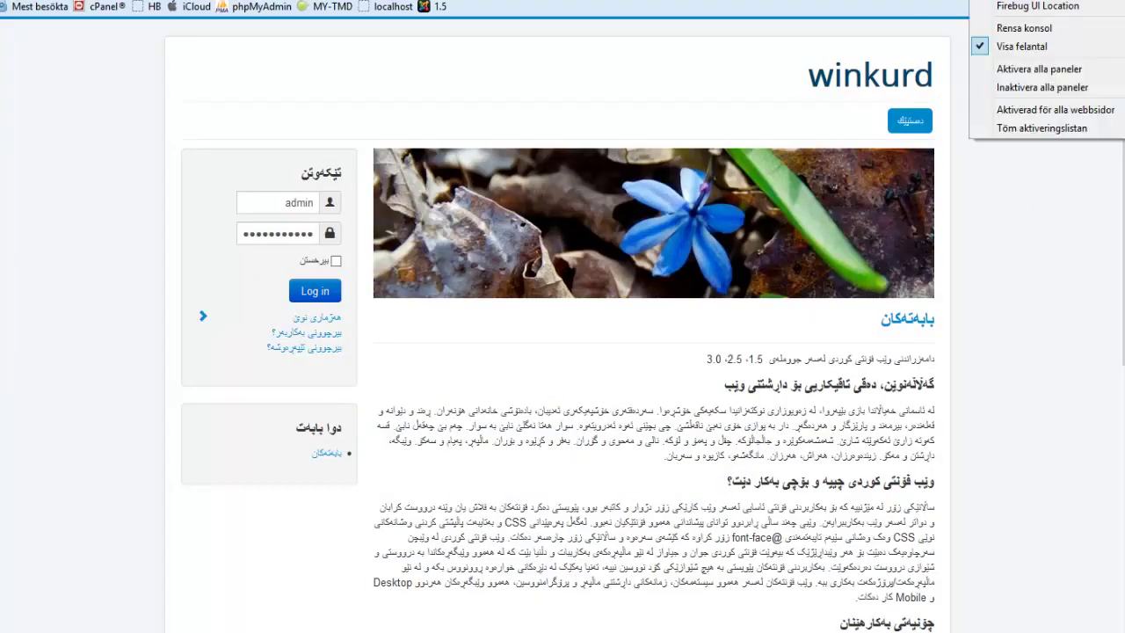
key(Escape)
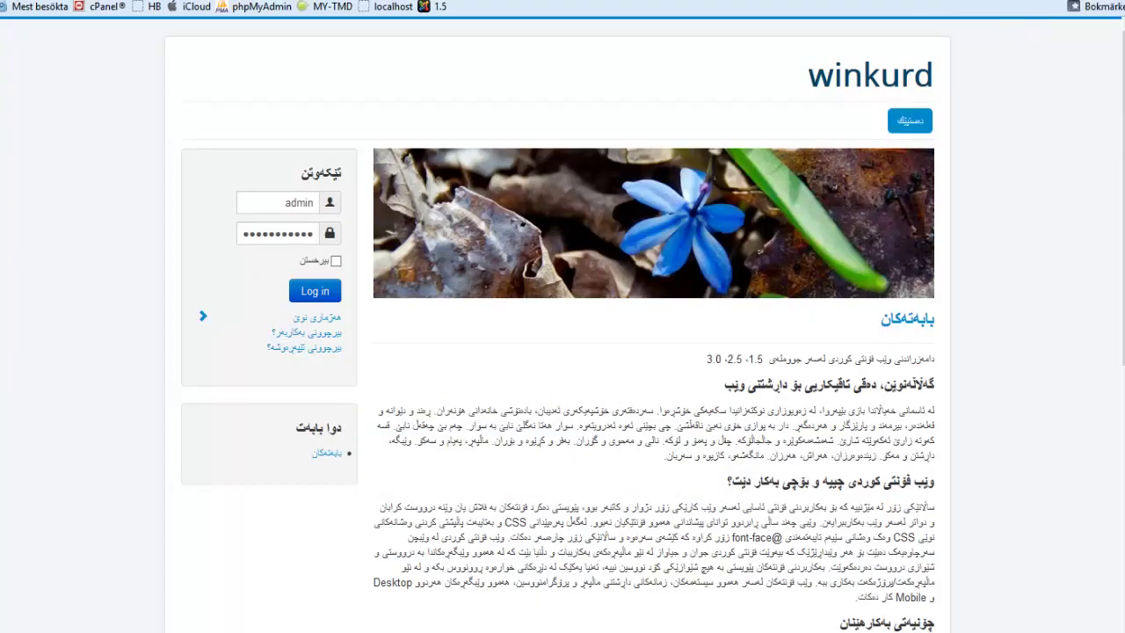
Inspect the article title with Firebug and select the page-header class name of its enclosing div.
key(F12)
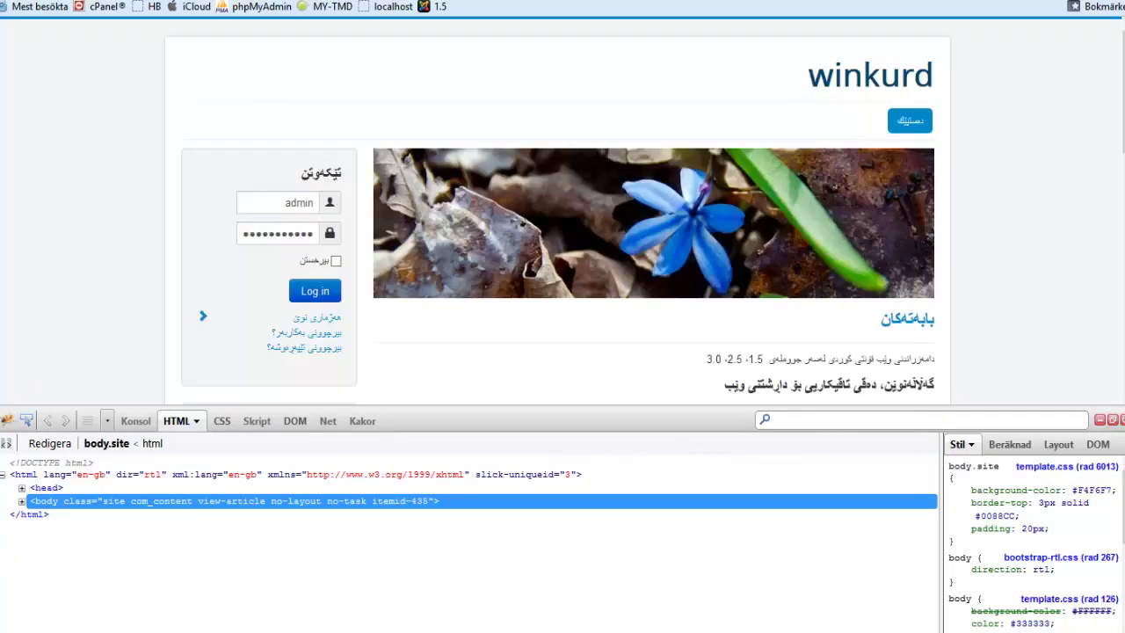
click(26, 420)
click(909, 327)
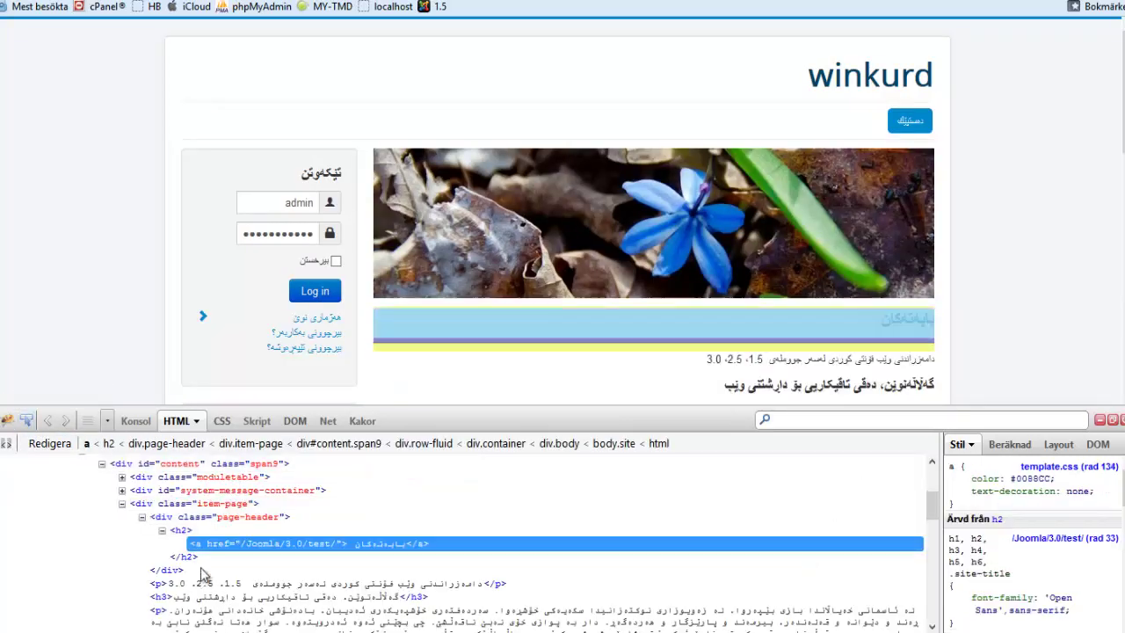
click(250, 519)
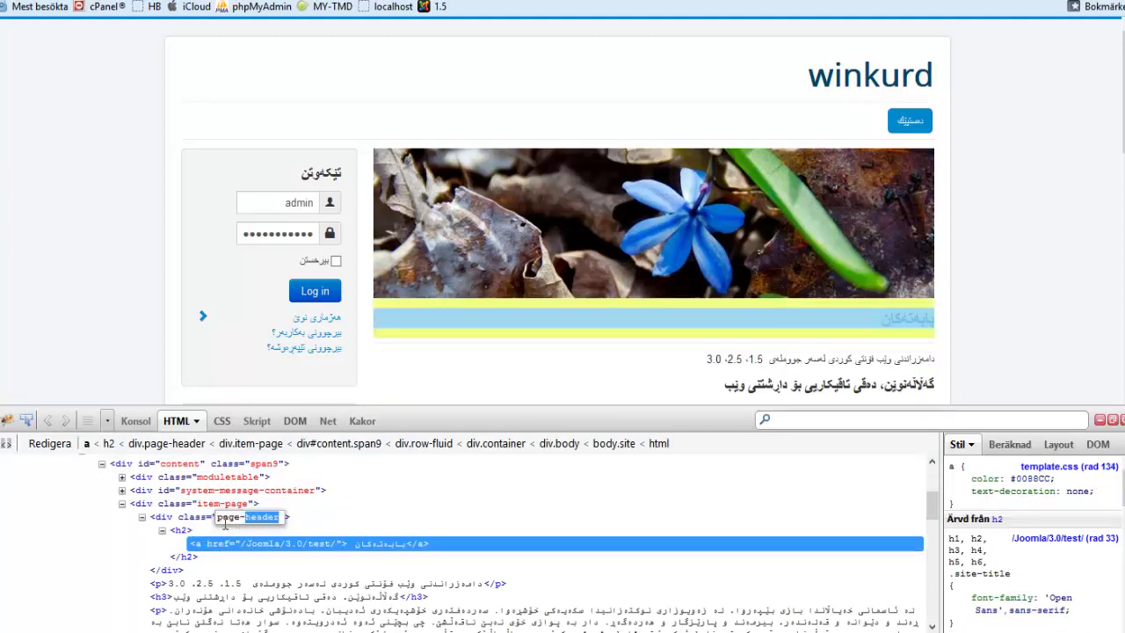
drag(218, 516, 281, 518)
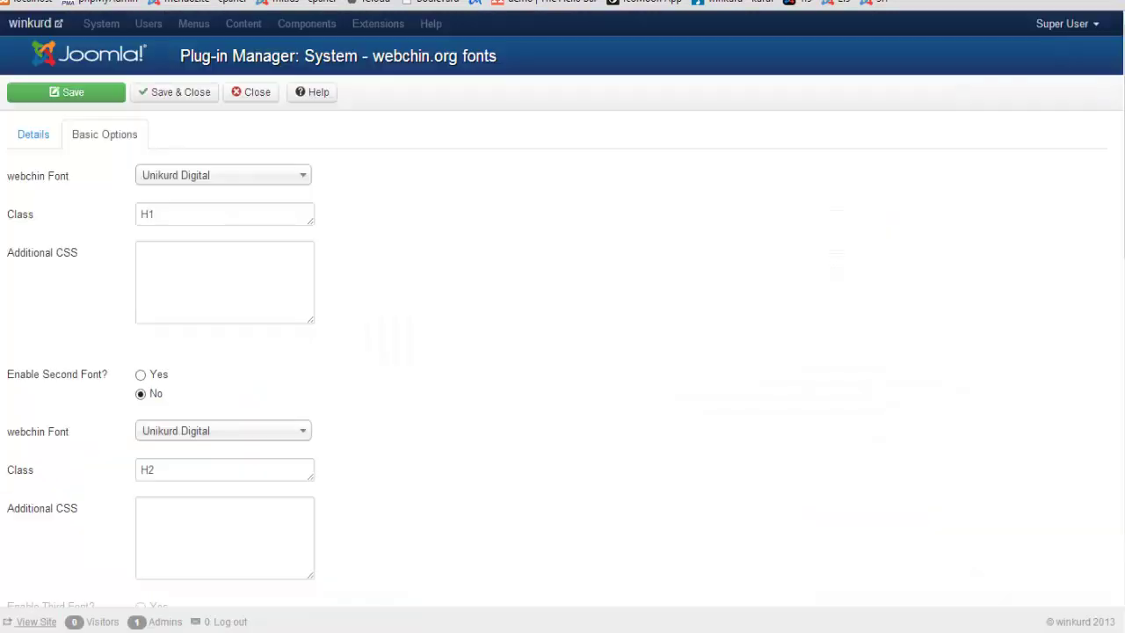
Set the first webchin font's class to .page-header, save the plug-in and reload the site's front end.
double_click(146, 212)
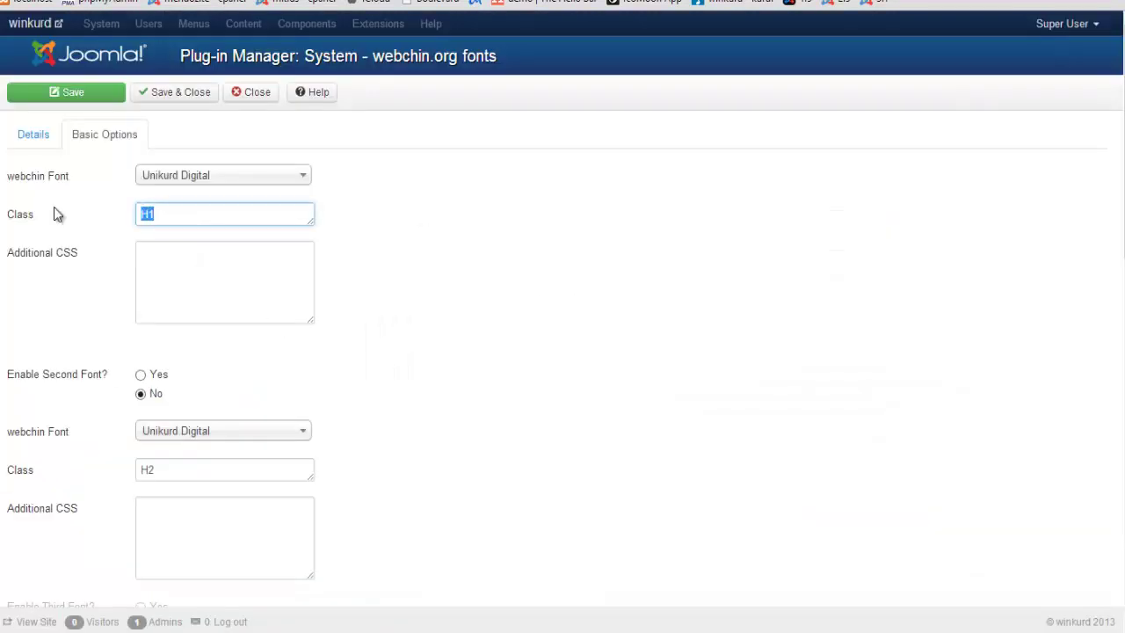
key(BackSpace)
text(.page-header)
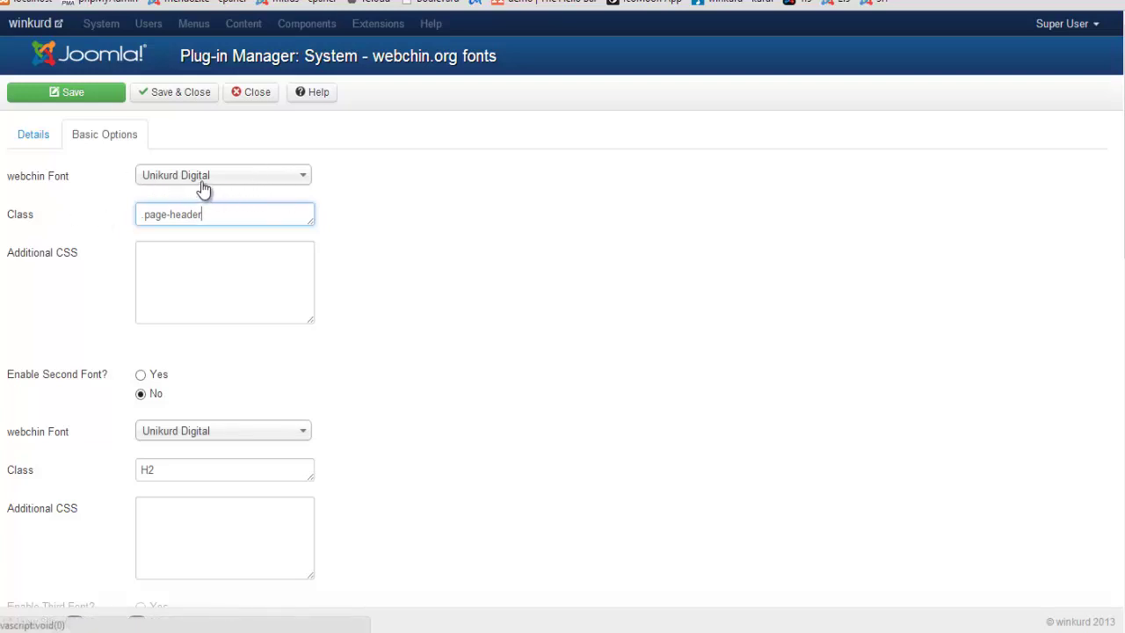
click(95, 100)
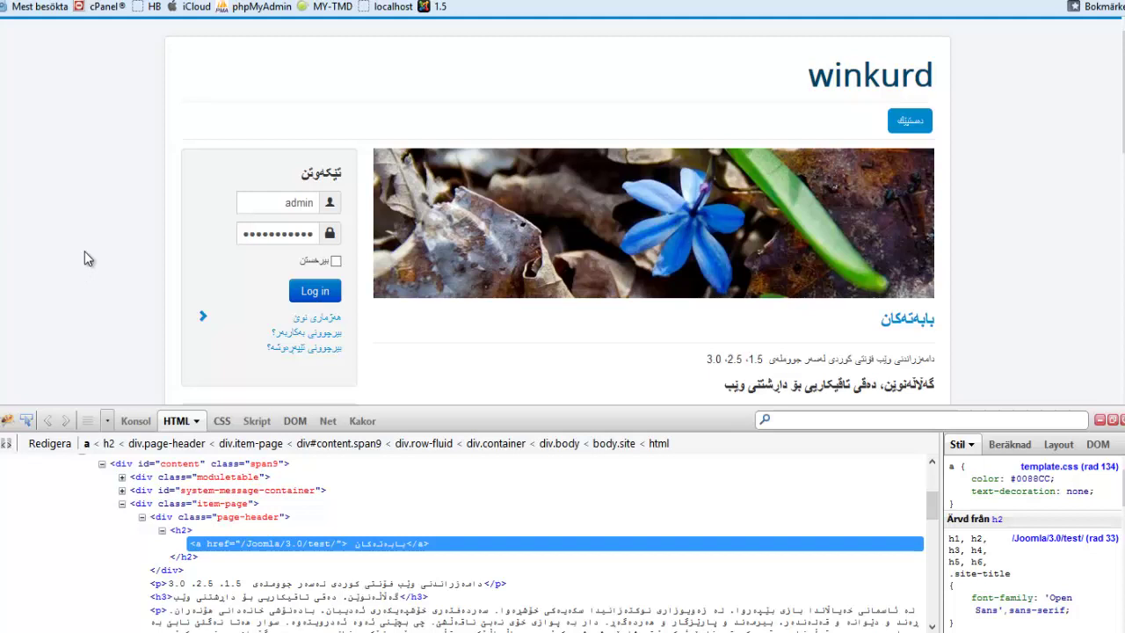
key(F5)
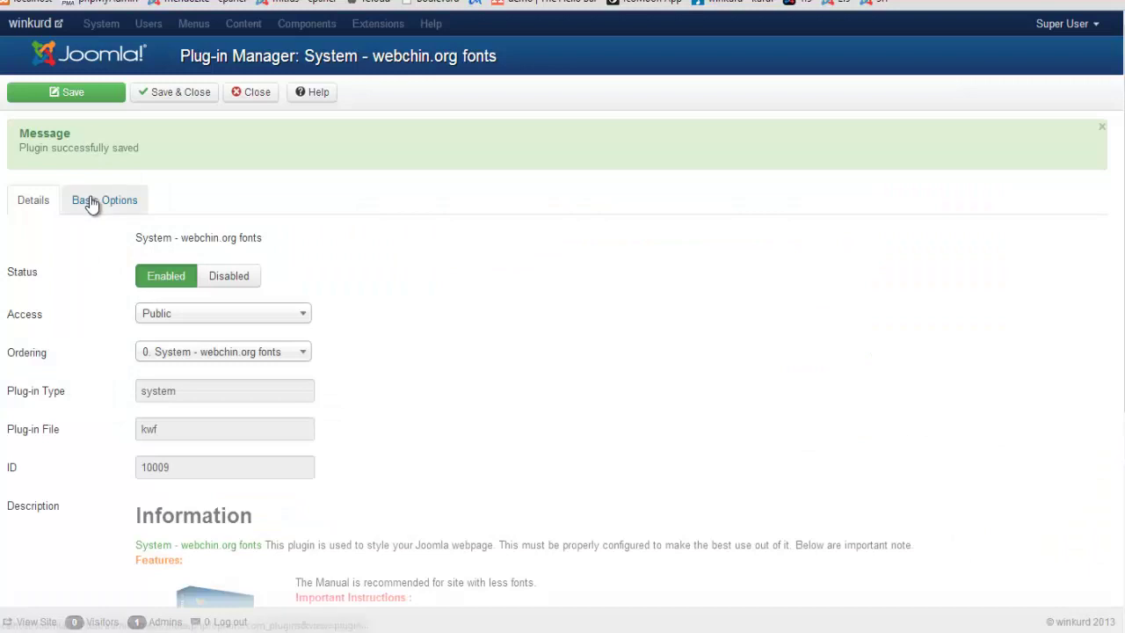
Set the first webchin font's class to .page-header h2, save the plug-in and check the article title's styles on the reloaded site.
click(90, 200)
click(221, 282)
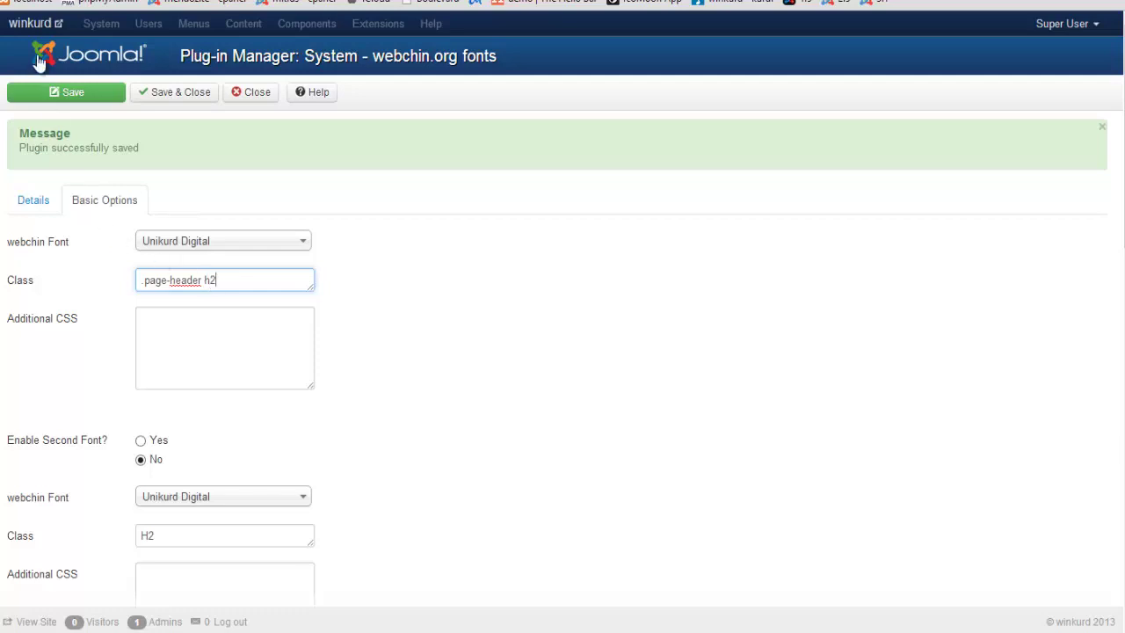
click(55, 97)
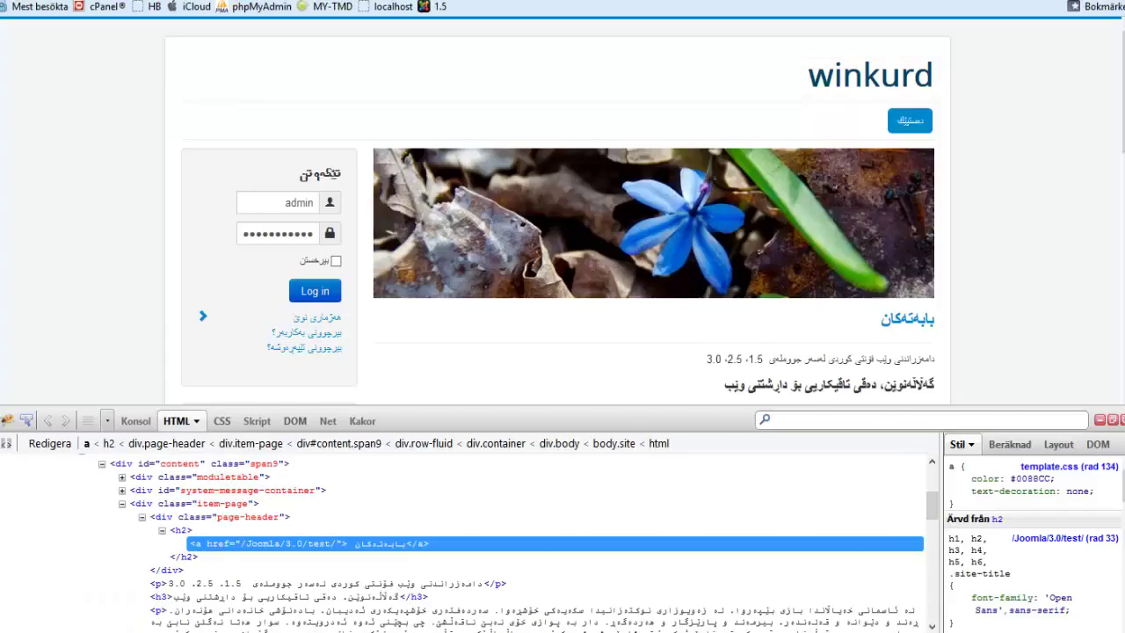
key(F5)
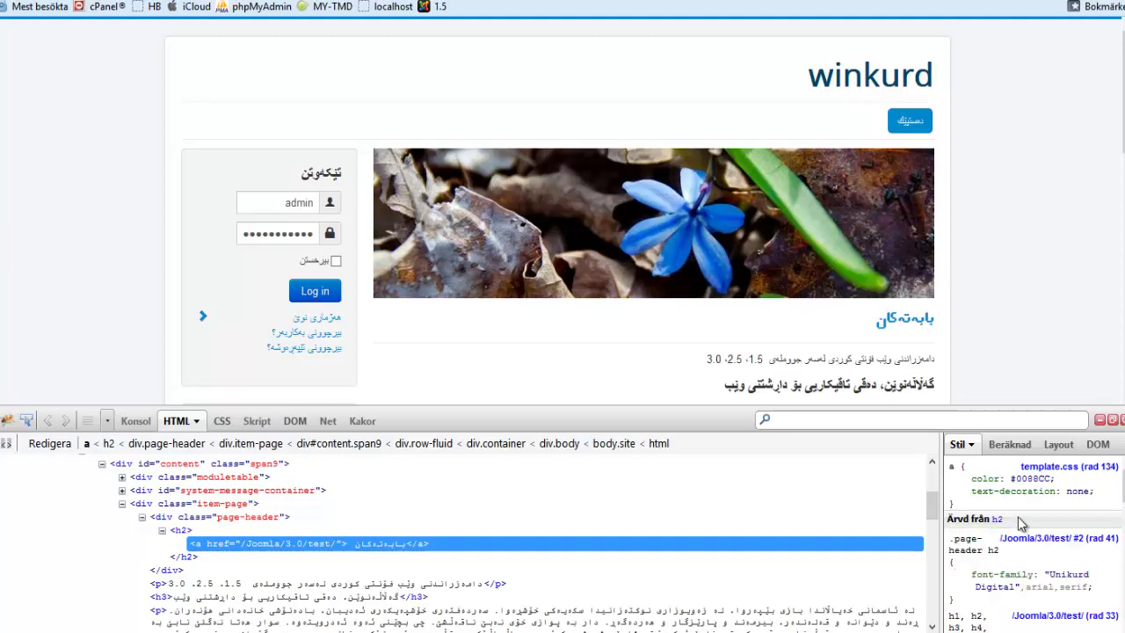
mouse_move(1049, 562)
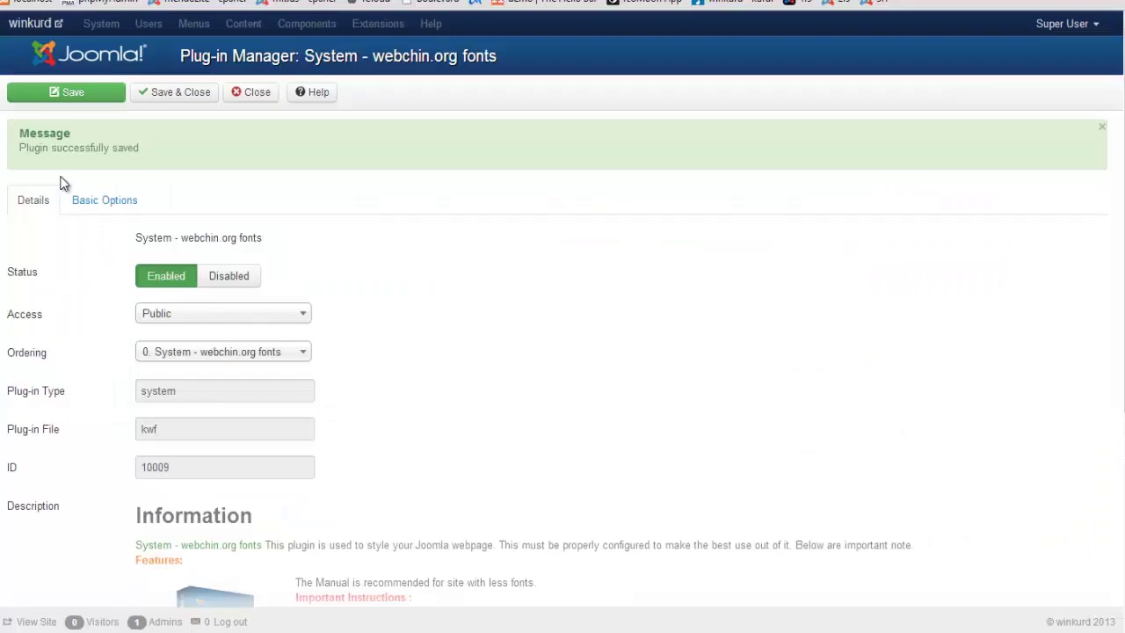
Add font-size: 10px; as the first font's additional CSS, save the plug-in and check the article title on the reloaded site.
click(105, 207)
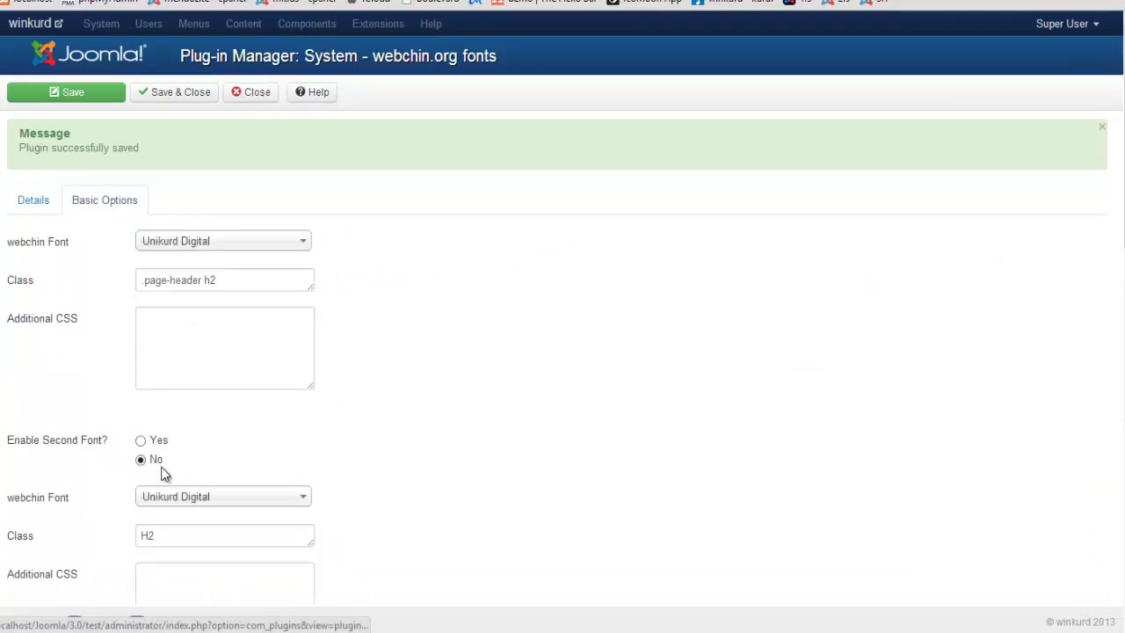
click(158, 325)
text(font-size: 10)
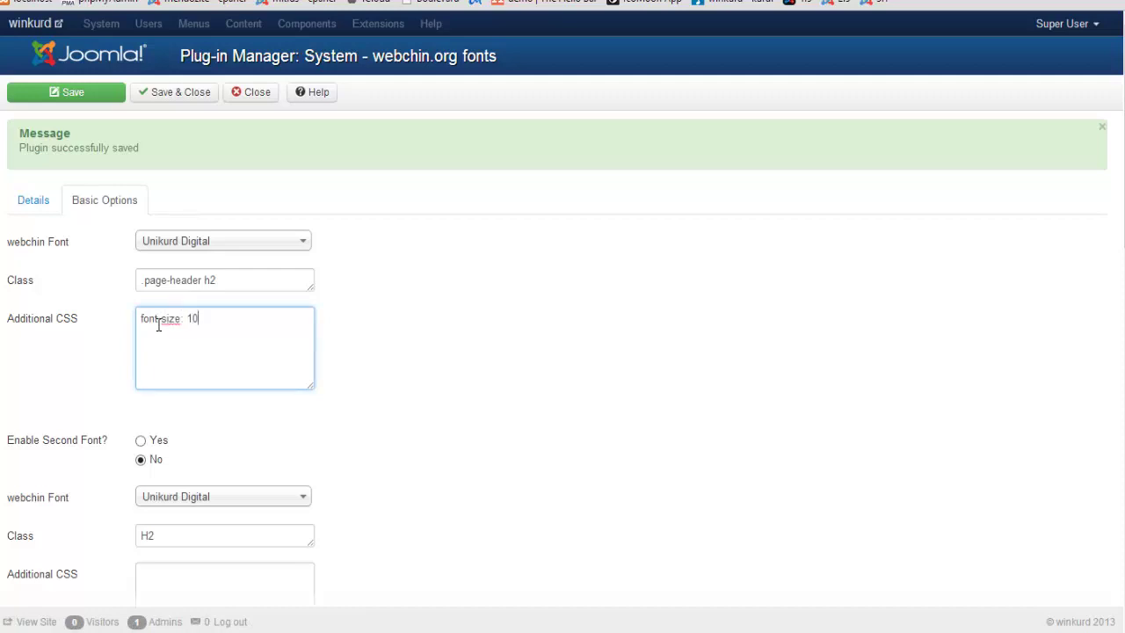
text(px;)
click(62, 99)
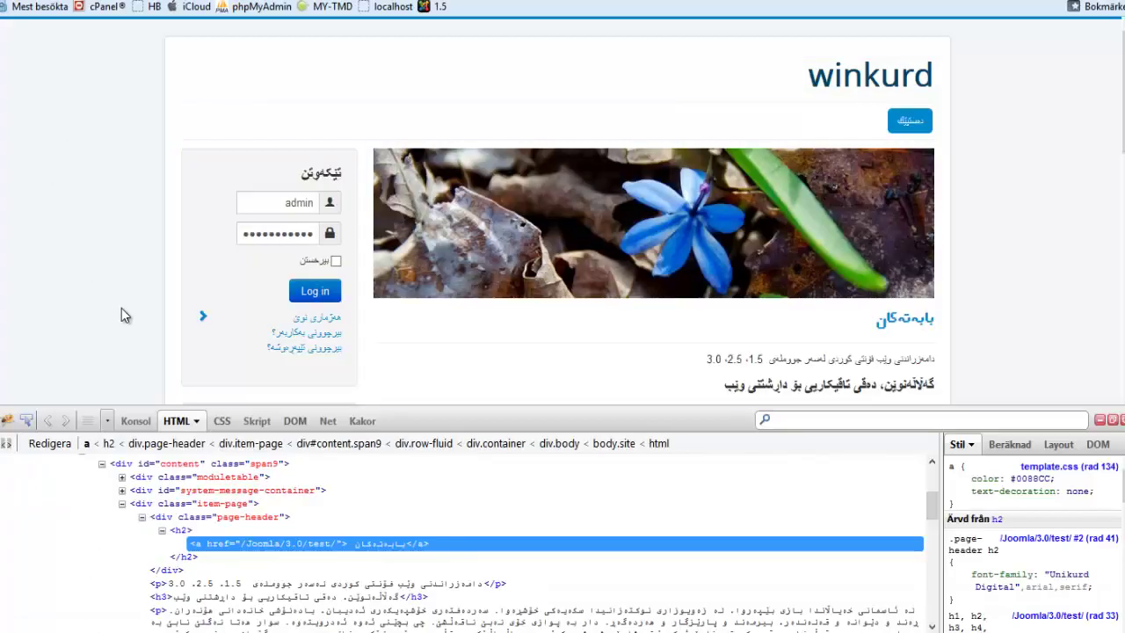
key(F5)
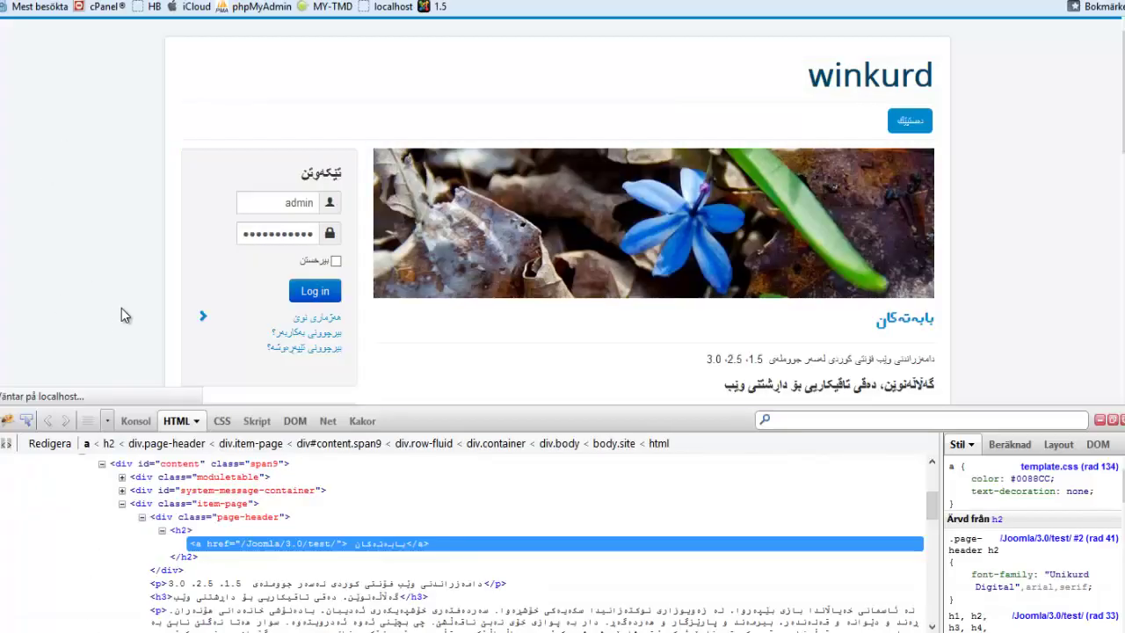
drag(936, 327, 918, 321)
click(901, 331)
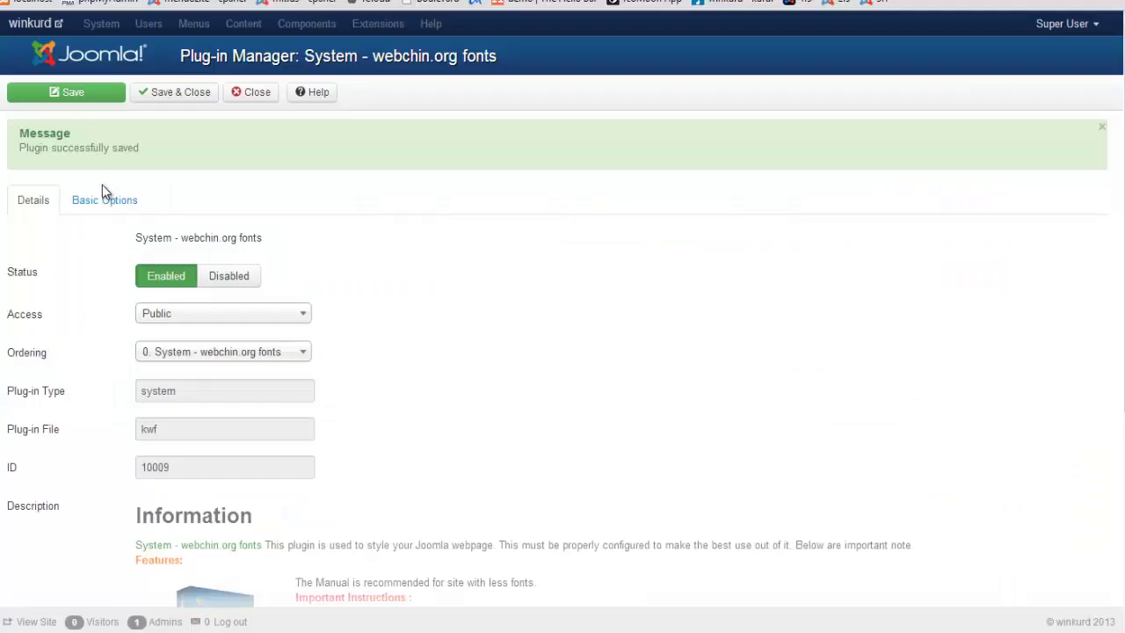
Set the font size in the first font's additional CSS to 15px, save the plug-in and reload the site.
click(102, 198)
click(197, 318)
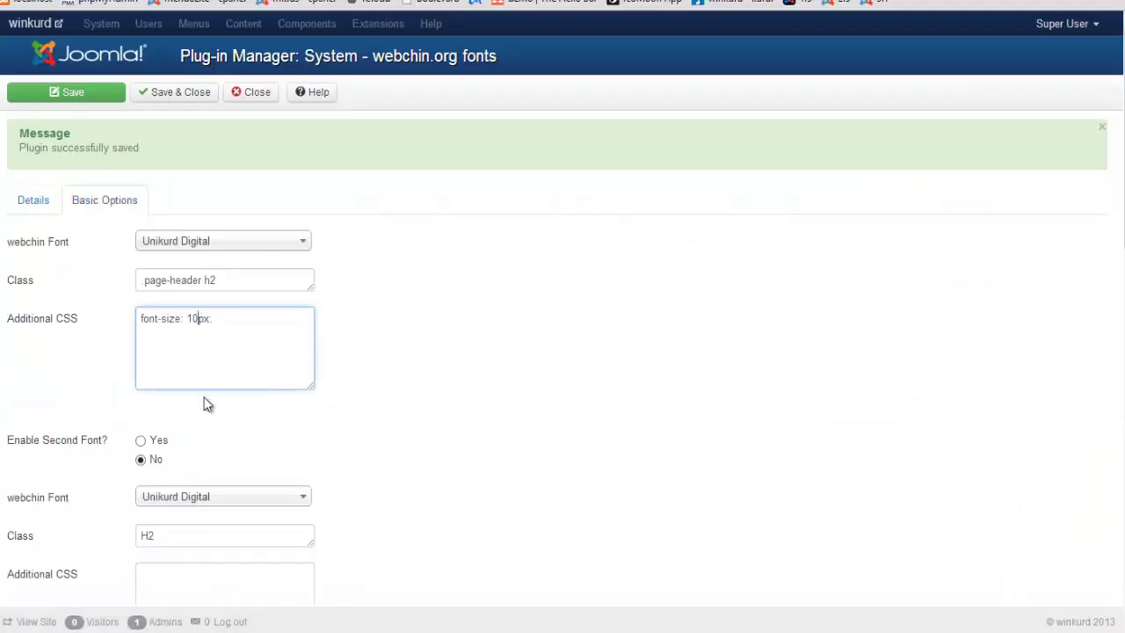
click(55, 103)
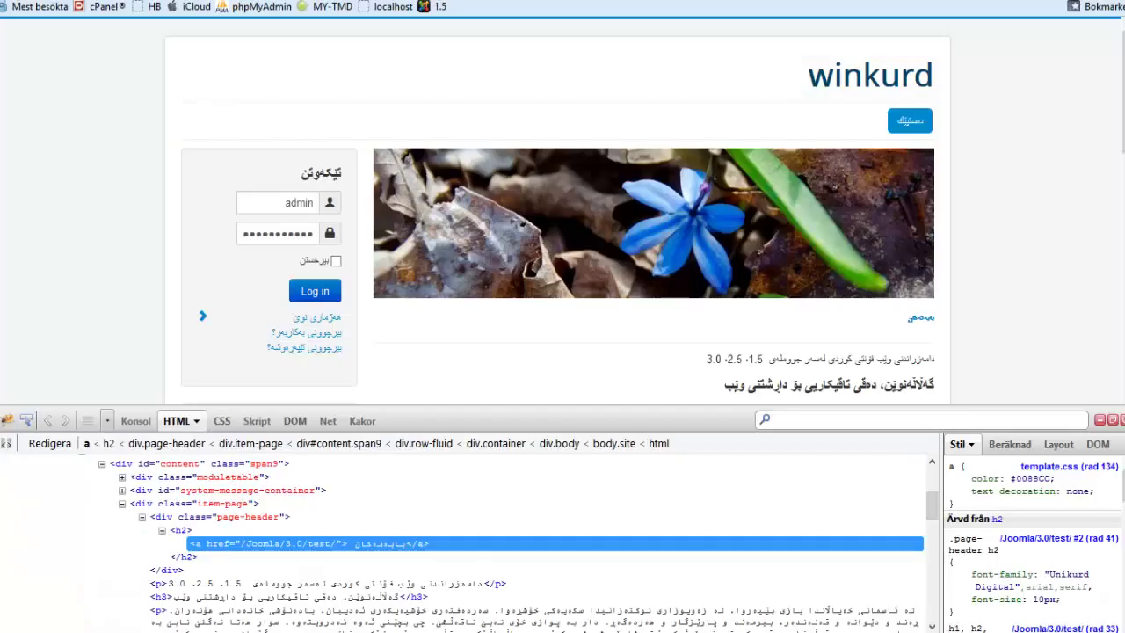
key(ctrl+a)
key(F5)
Inspect the first h3 heading in the article body on the reloaded site with Firebug.
scroll(883, 332, down, 3)
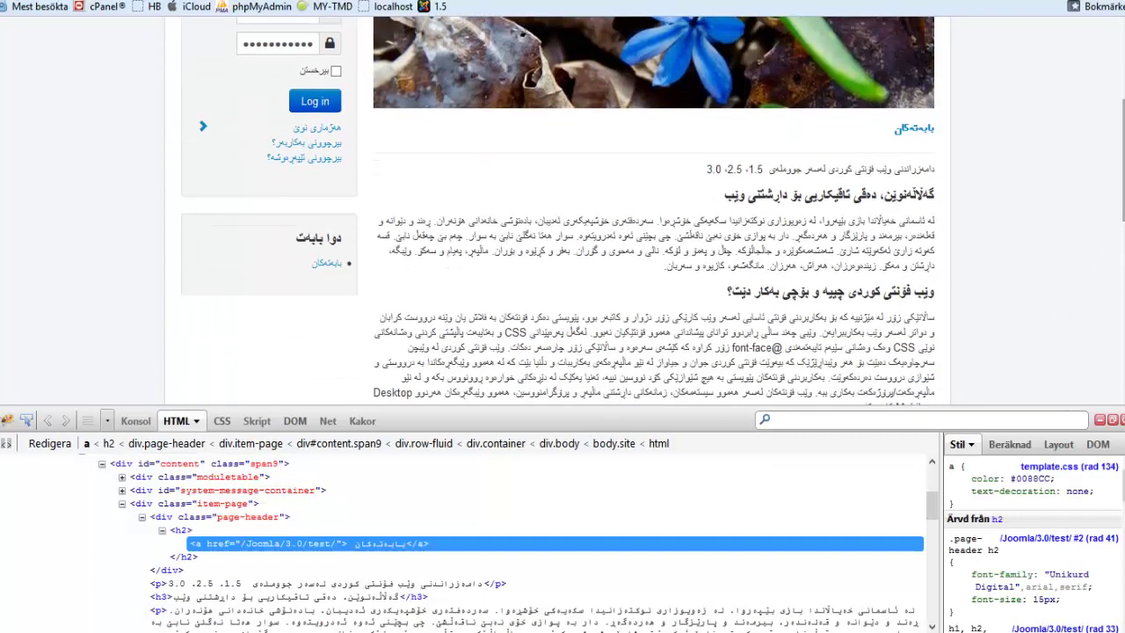
drag(1121, 158, 1121, 208)
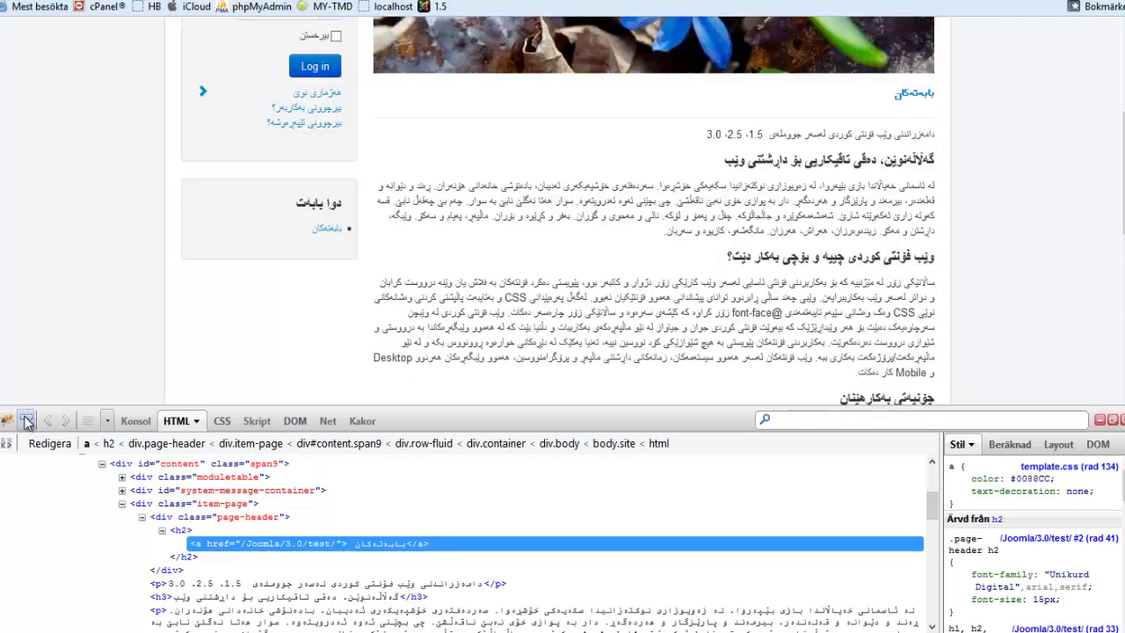
click(26, 420)
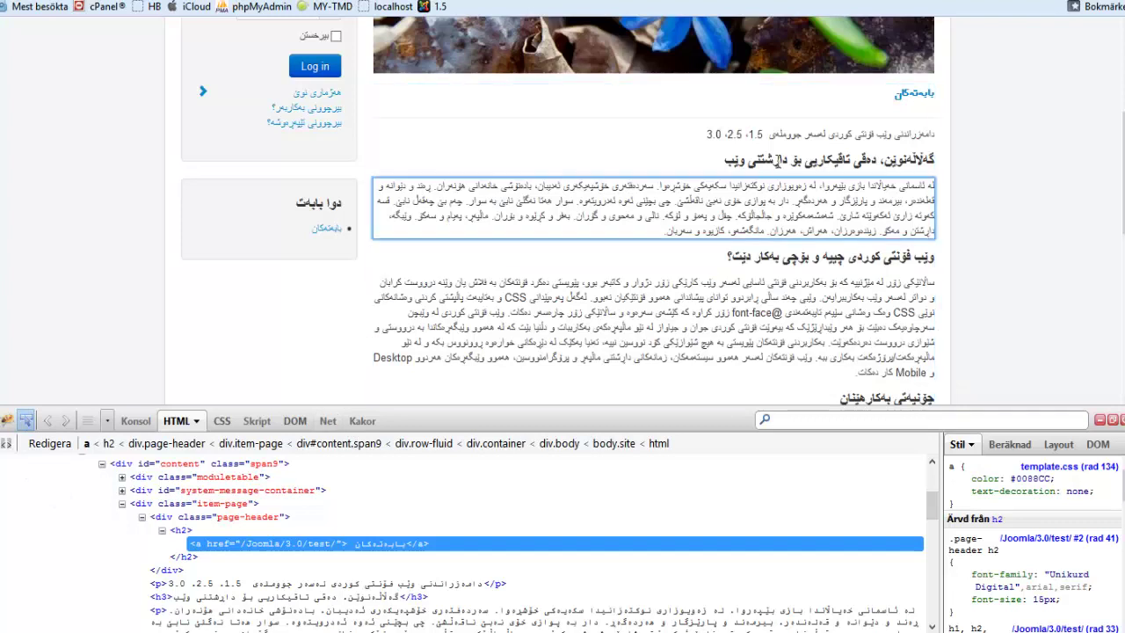
click(796, 159)
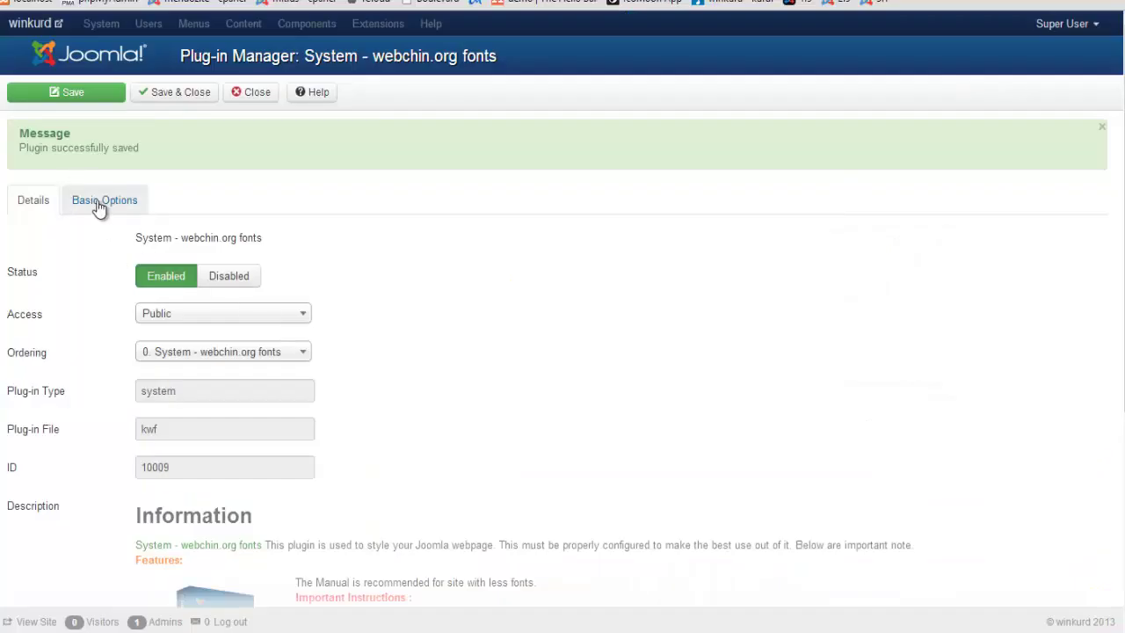
Try setting the first webchin font's class to .page-header h2 h3, save the plug-in and reload the site.
click(100, 207)
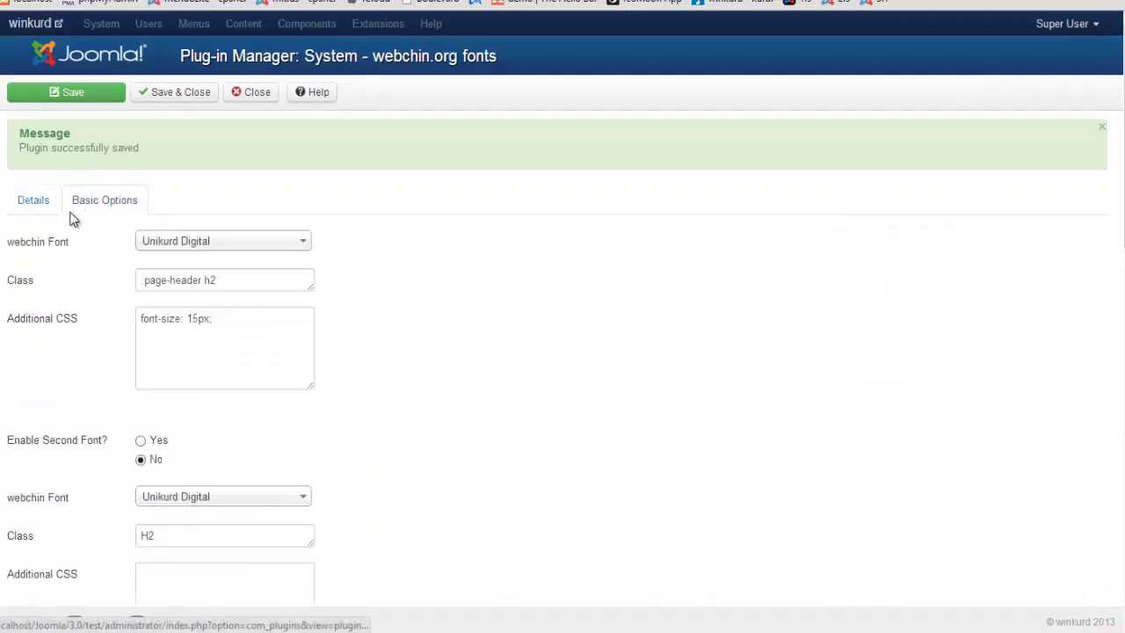
click(225, 278)
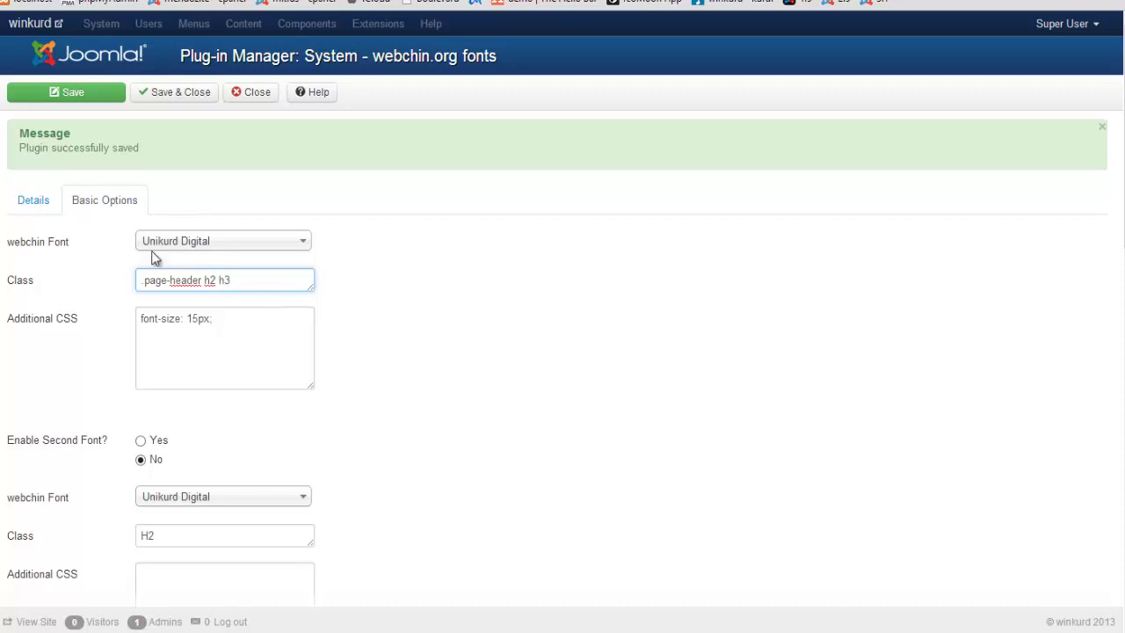
click(73, 95)
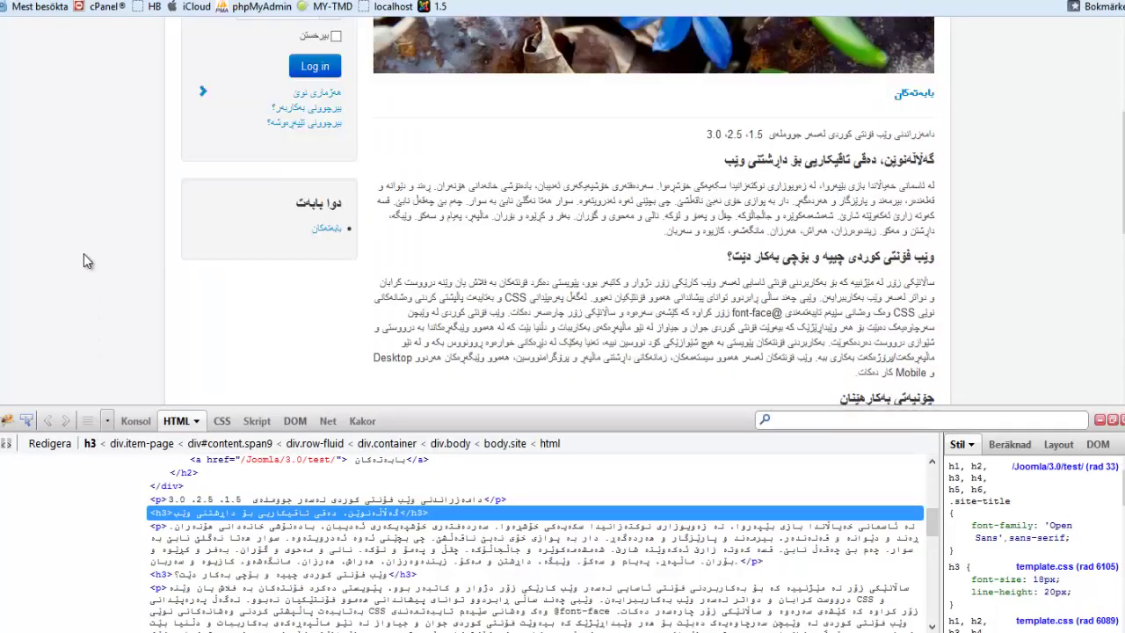
key(F5)
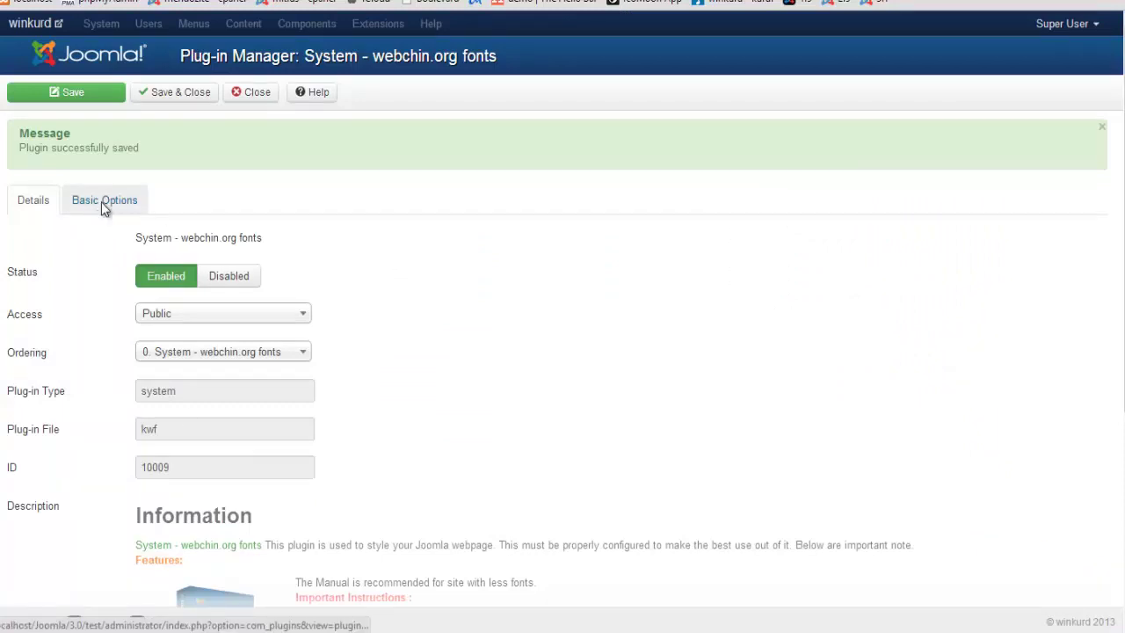
Set the first font's class to .page-header h2 , h3, save the plug-in and check the article headings on the reloaded site.
click(105, 204)
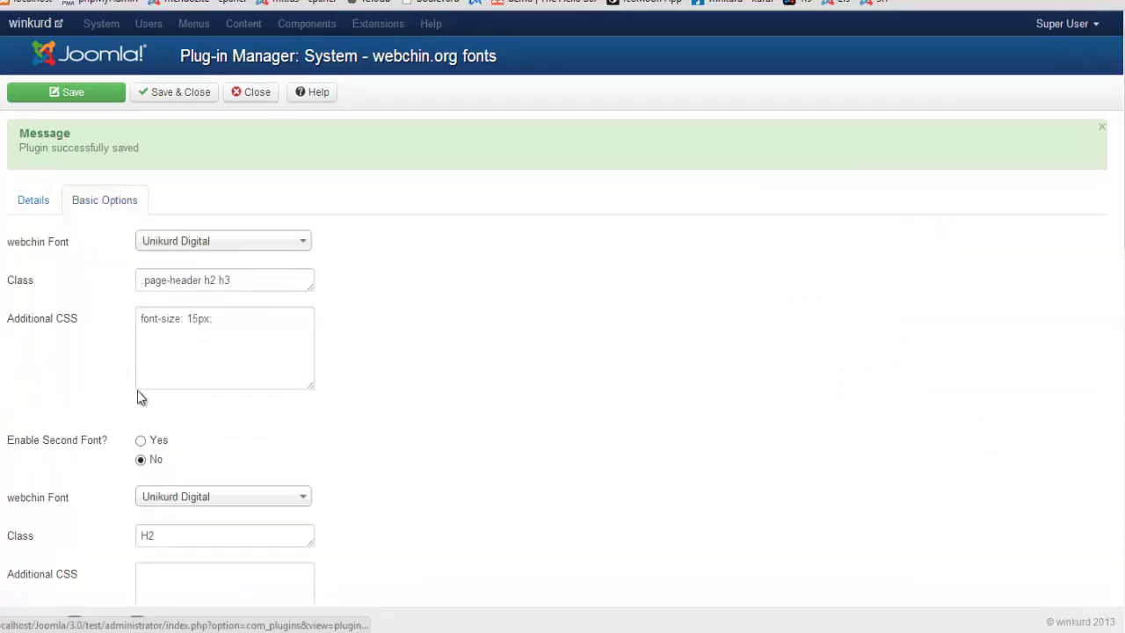
click(218, 279)
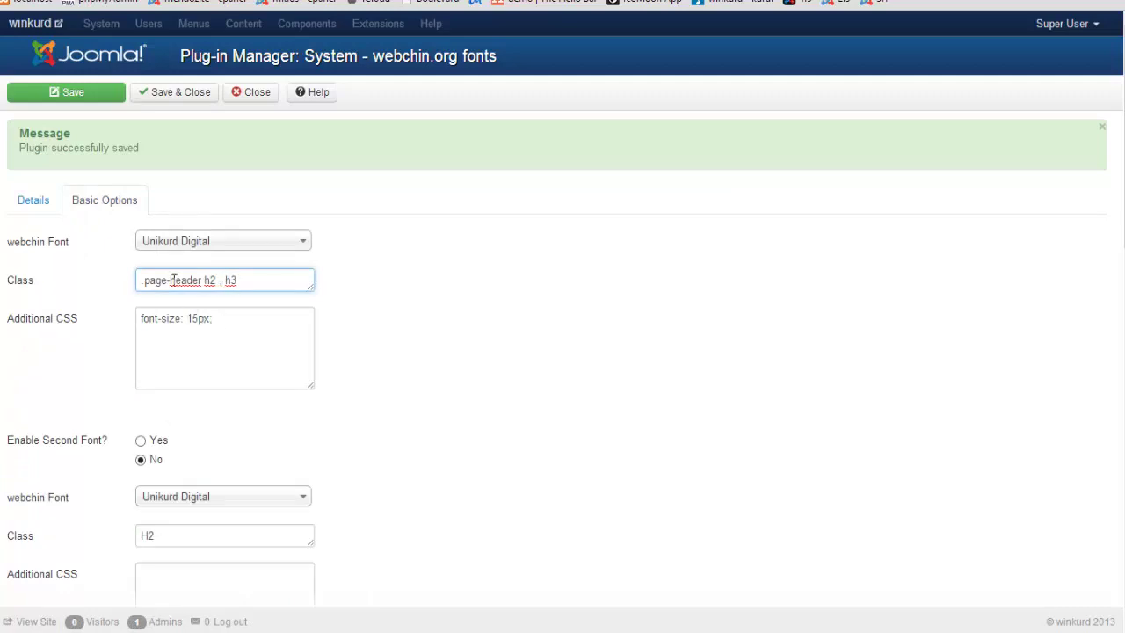
click(81, 95)
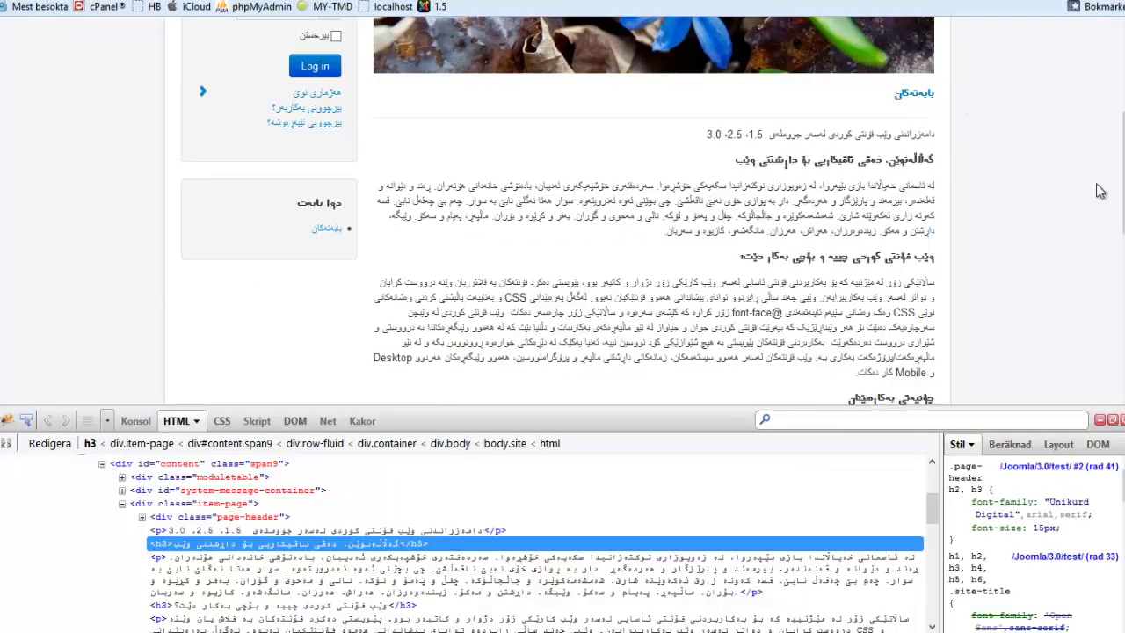
scroll(1098, 190, down, 4)
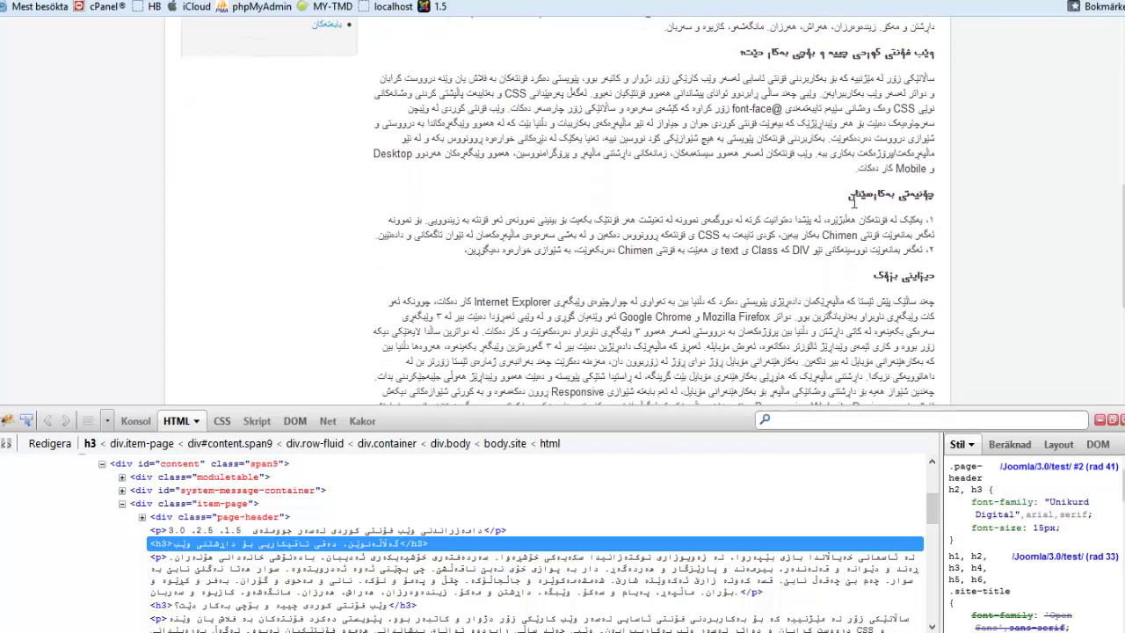
drag(1121, 250, 1100, 92)
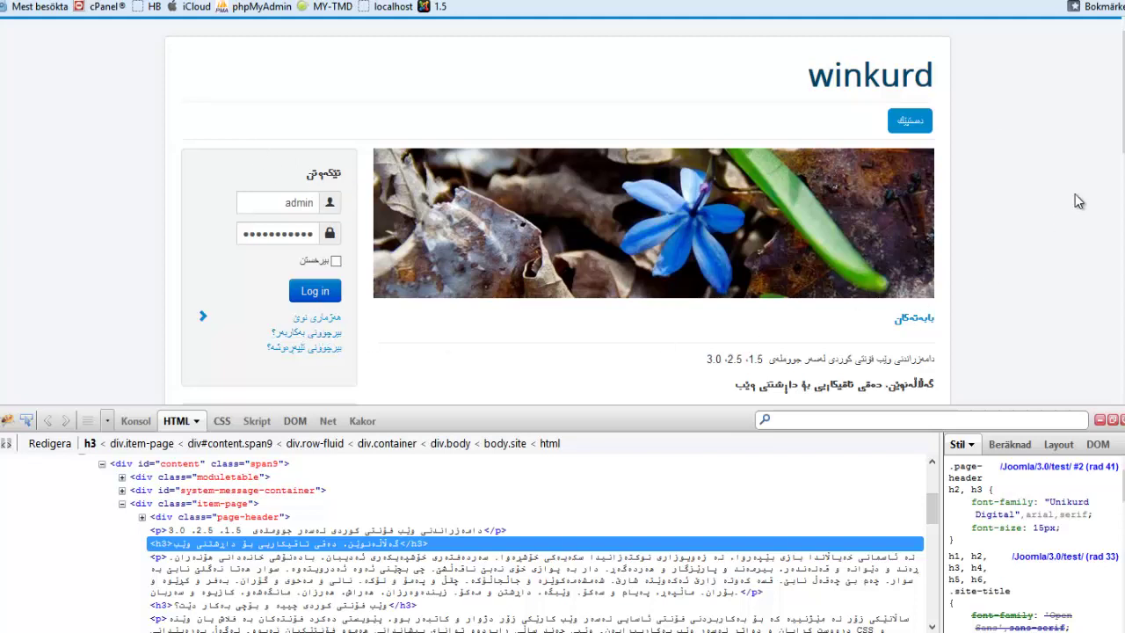
mouse_move(1122, 97)
mouse_down()
mouse_move(1121, 128)
mouse_move(1121, 108)
mouse_up()
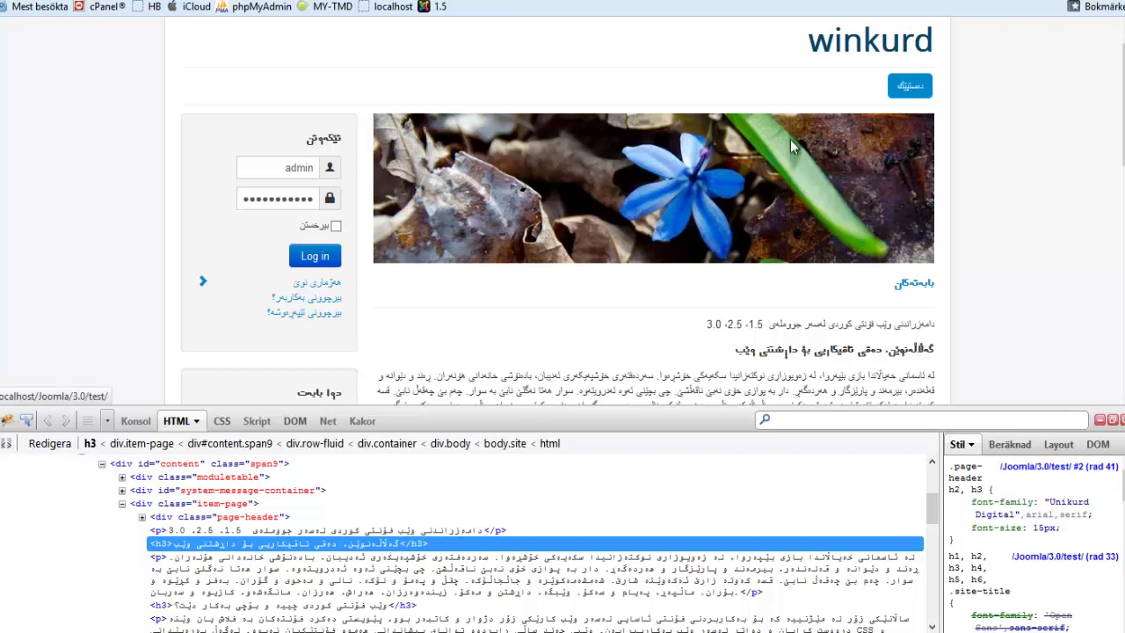
Inspect the blue menu item under the site title with Firebug and find the class of its navigation container.
click(26, 425)
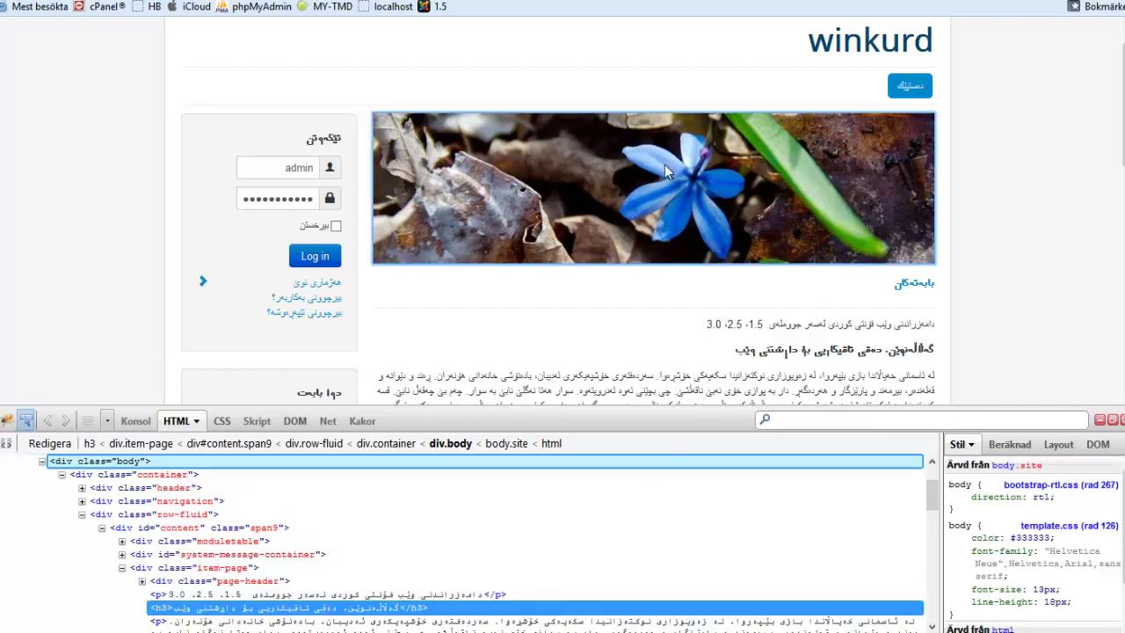
click(913, 92)
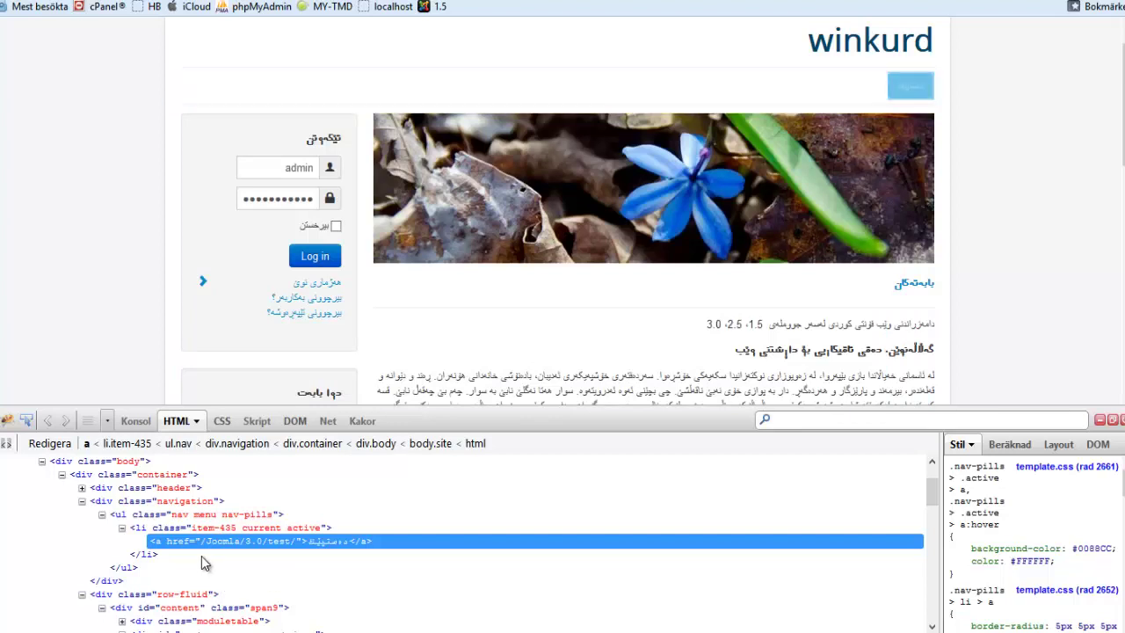
click(185, 502)
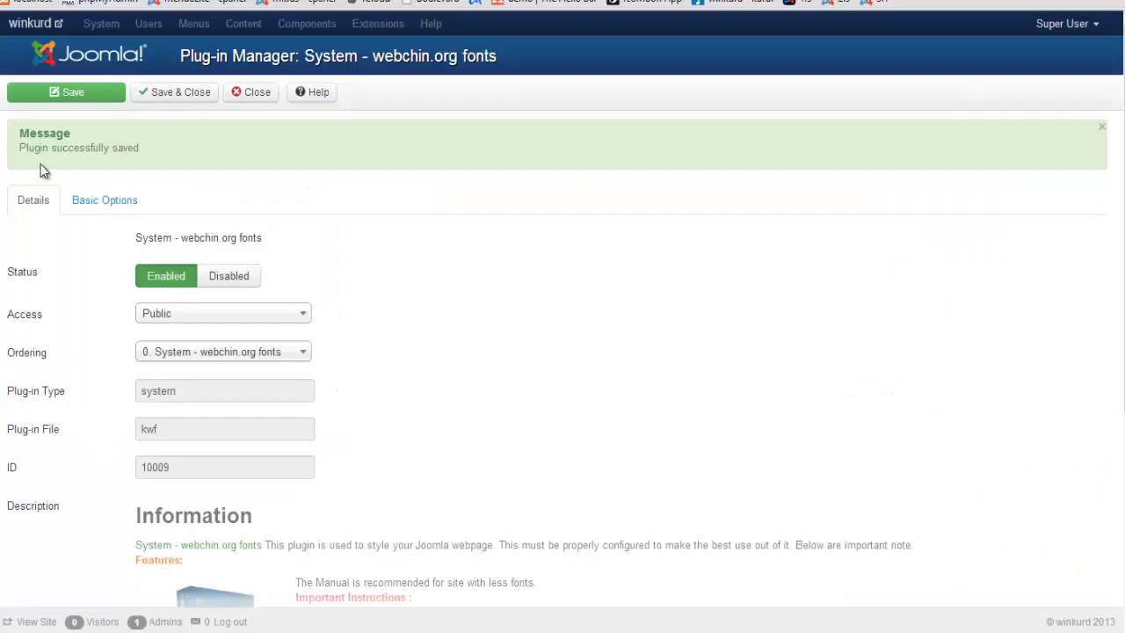
Enable the second font in the plug-in's basic options and set its class to .navigation.
click(93, 207)
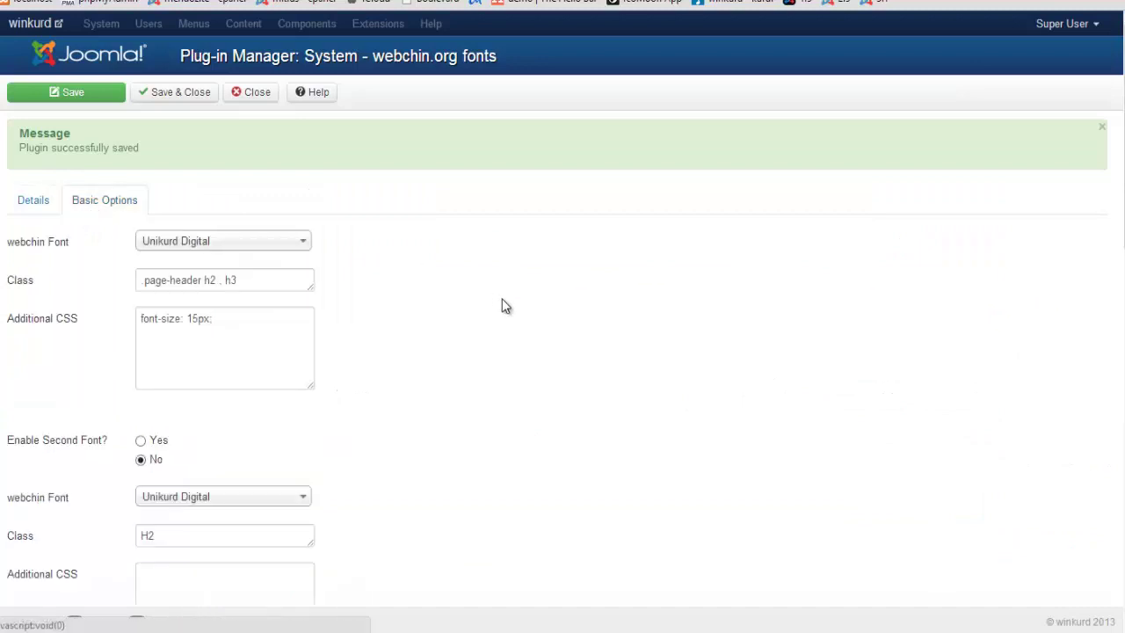
scroll(439, 334, down, 4)
scroll(132, 318, up, 2)
scroll(418, 297, up, 3)
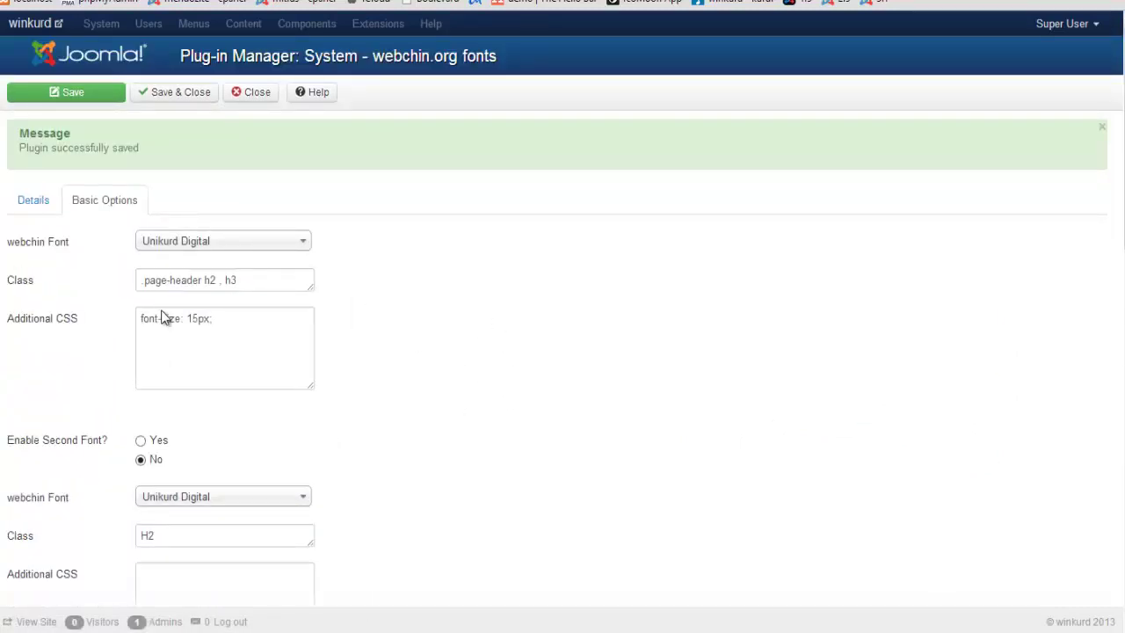
click(142, 442)
scroll(337, 444, down, 1)
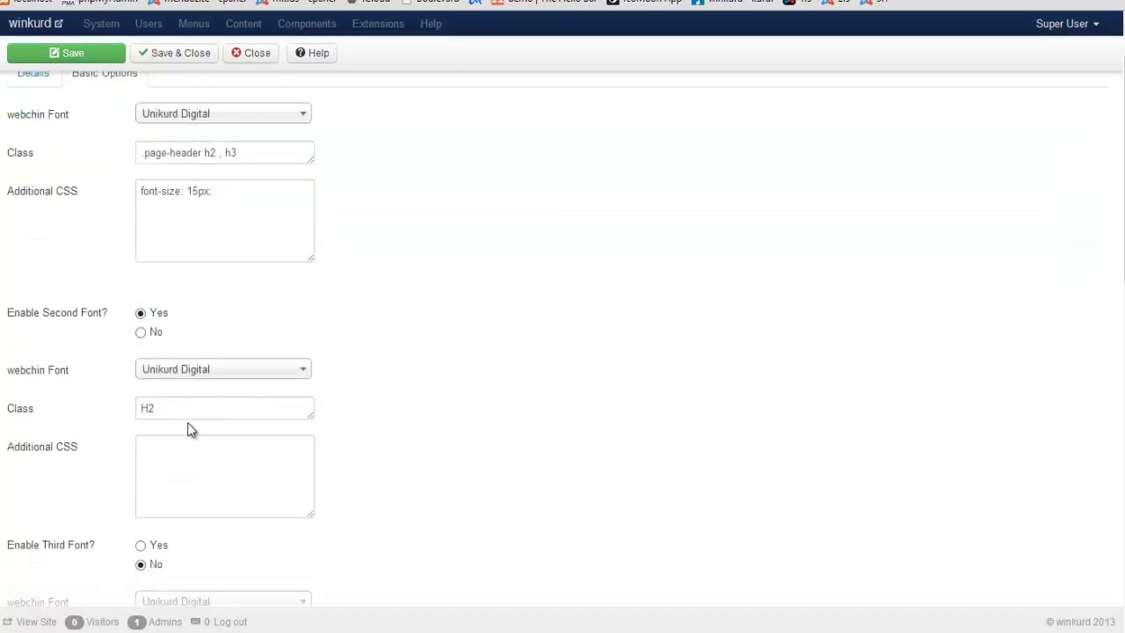
double_click(148, 408)
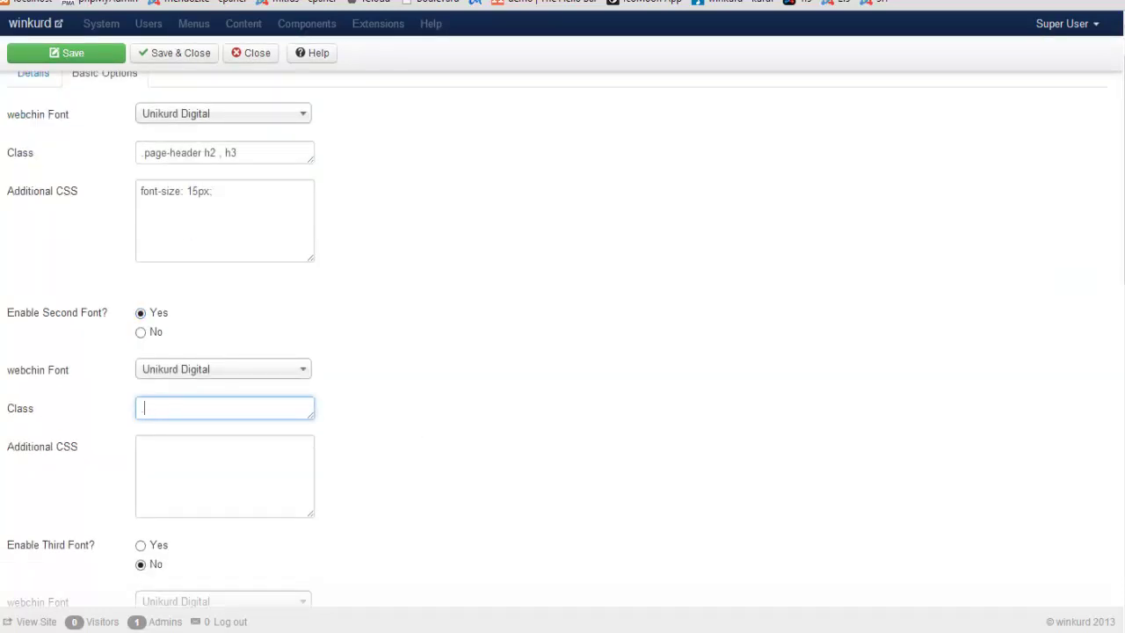
text(.navigation)
Choose Droid Kufi as the second webchin font, save the plug-in and reload the site.
click(306, 377)
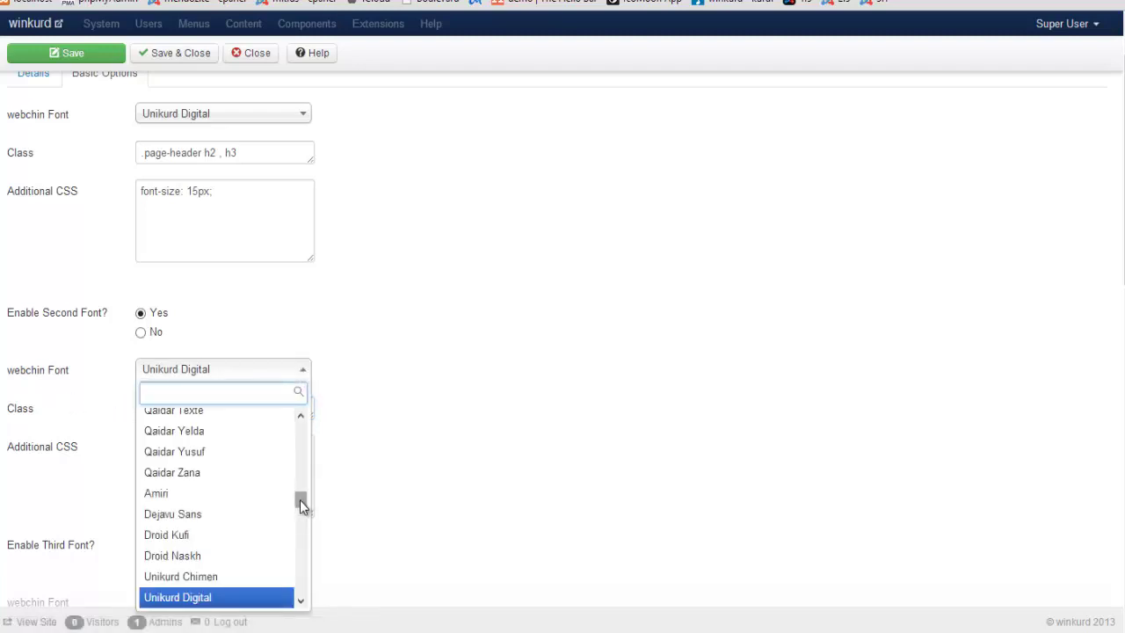
drag(300, 500, 302, 500)
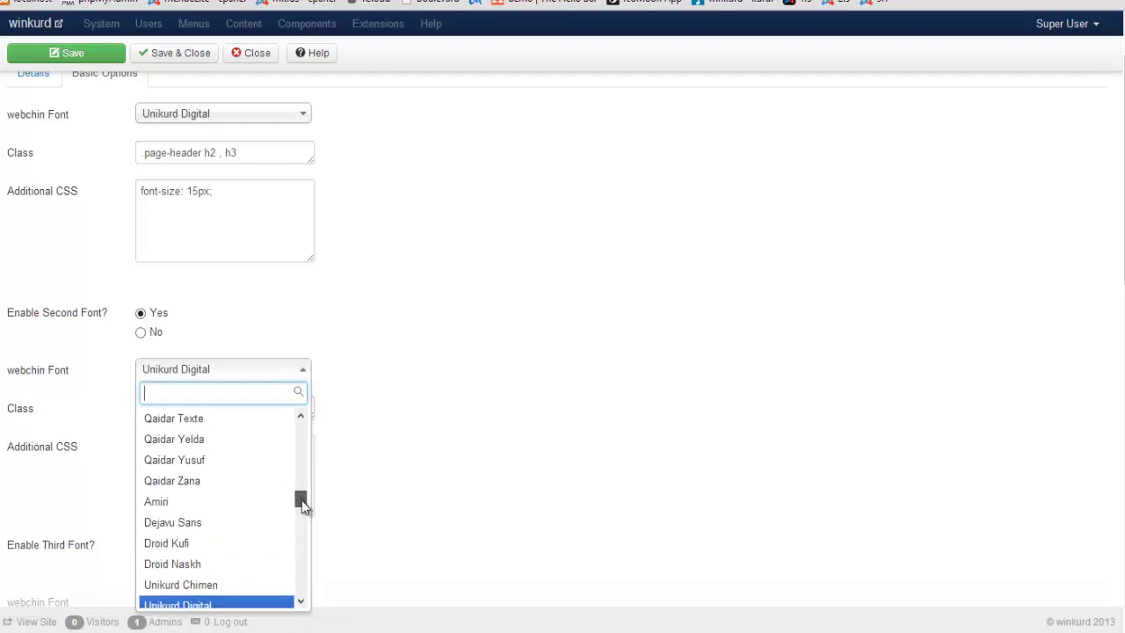
click(186, 546)
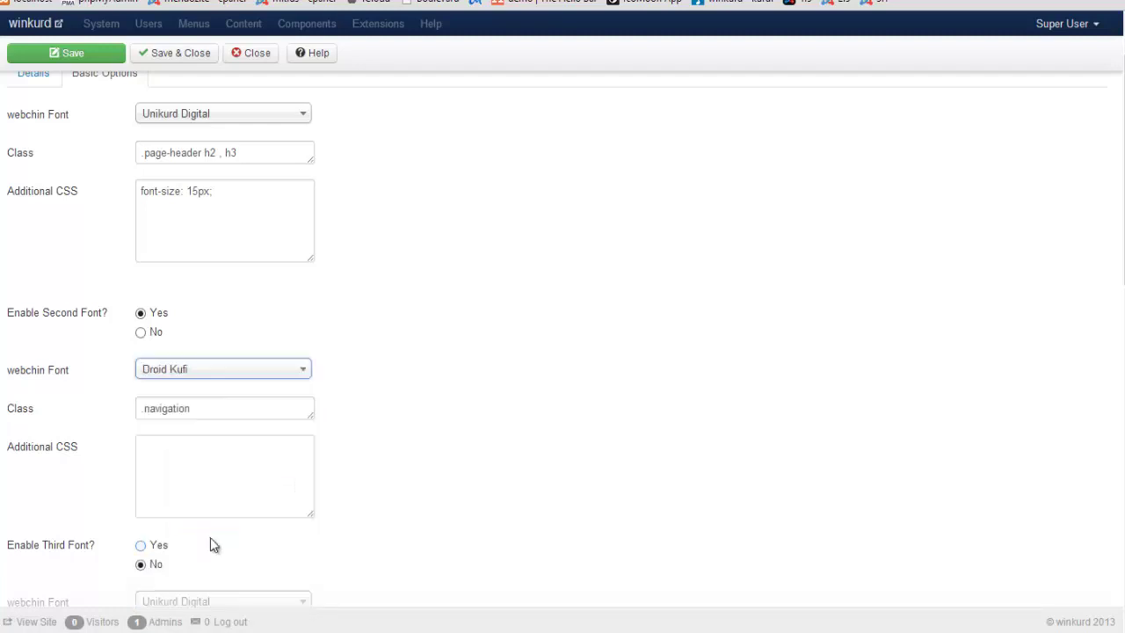
click(66, 52)
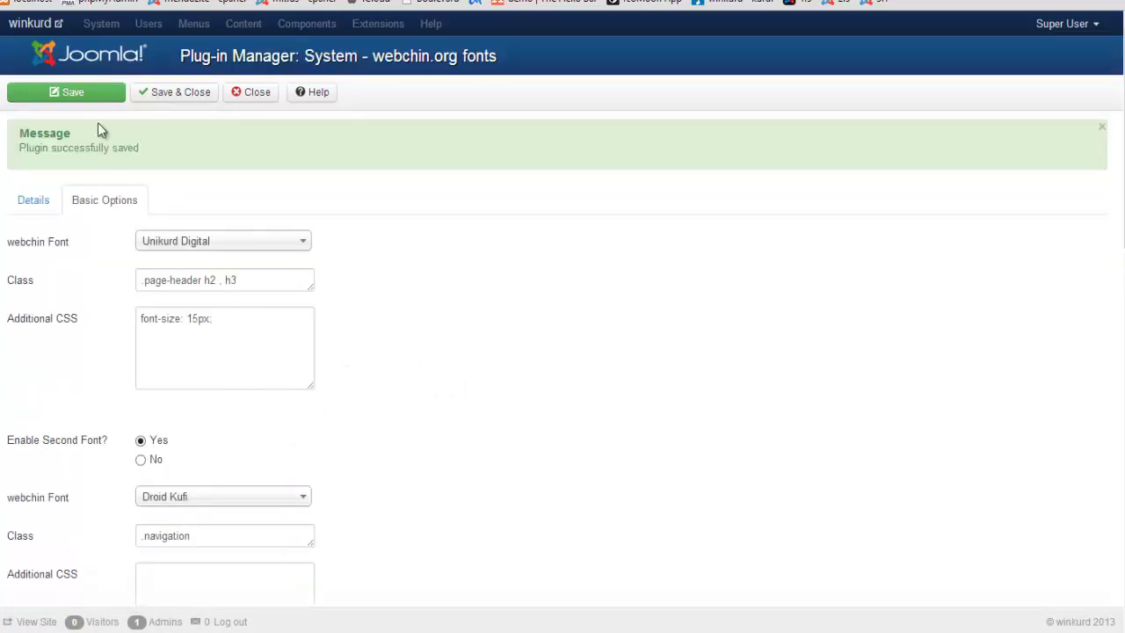
click(69, 93)
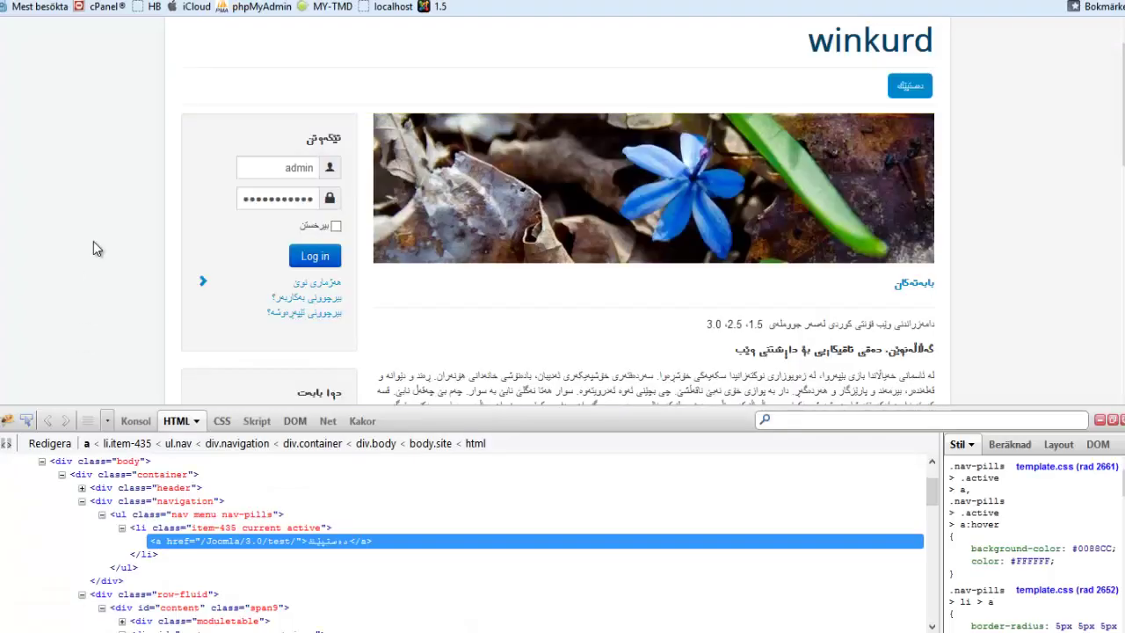
key(F5)
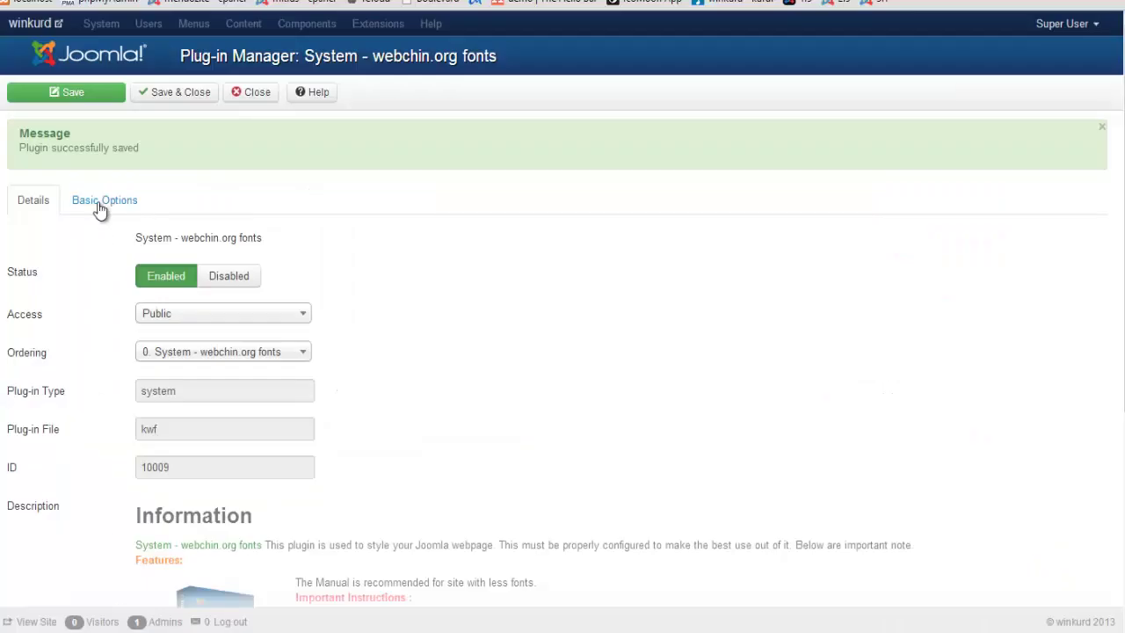
Add font-size: 12px; as the second font's additional CSS, save the plug-in and reload the site.
click(97, 205)
scroll(161, 427, down, 3)
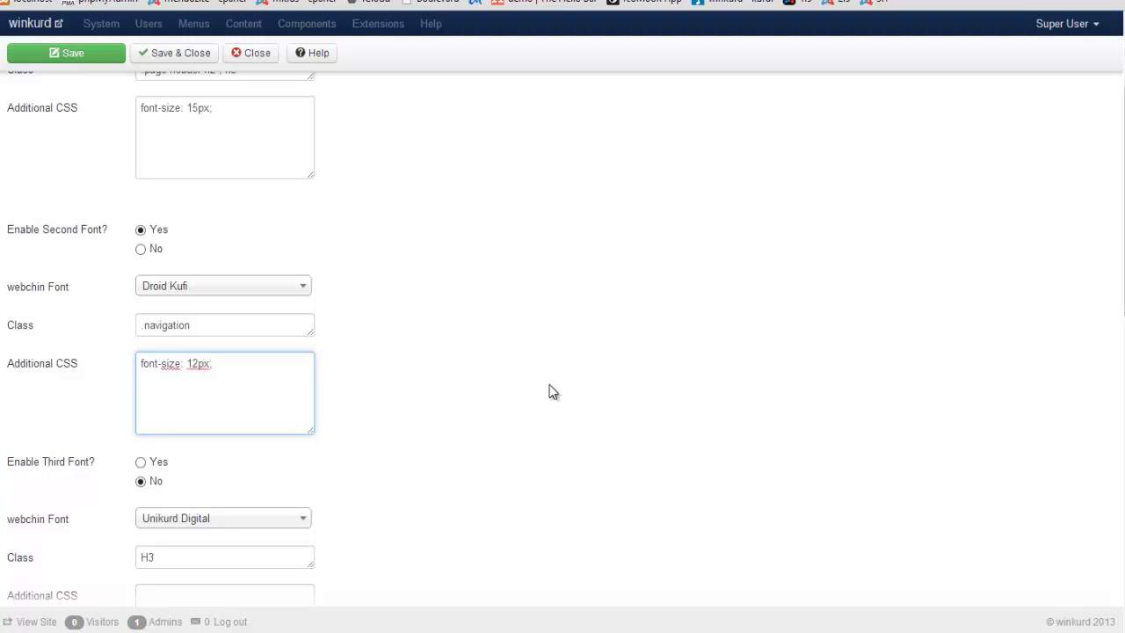
scroll(406, 344, up, 5)
click(70, 95)
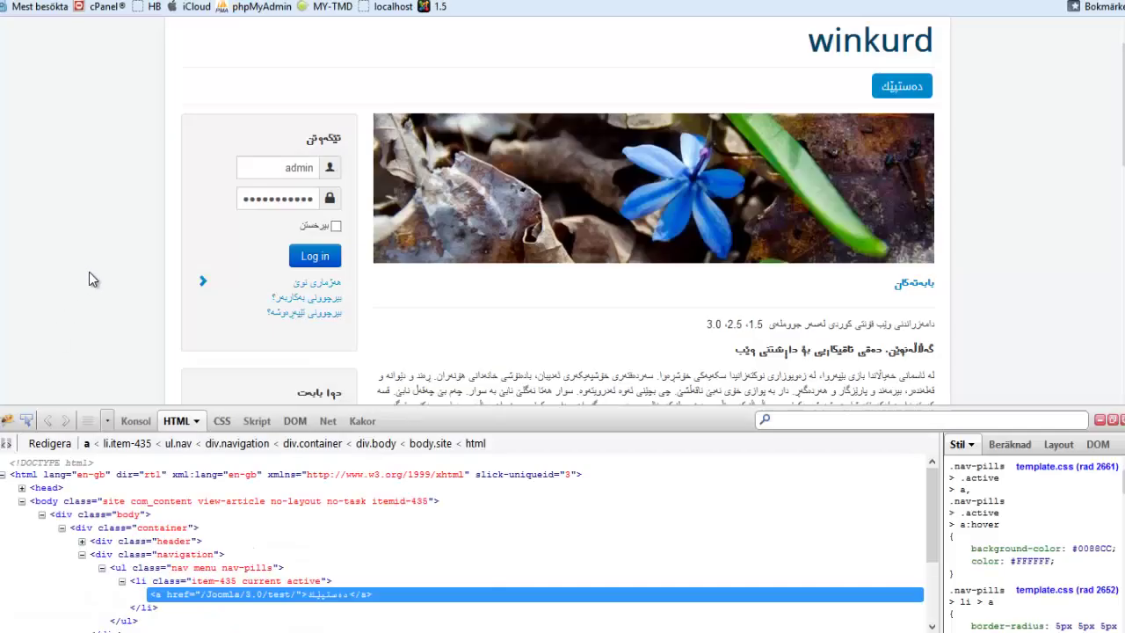
key(F5)
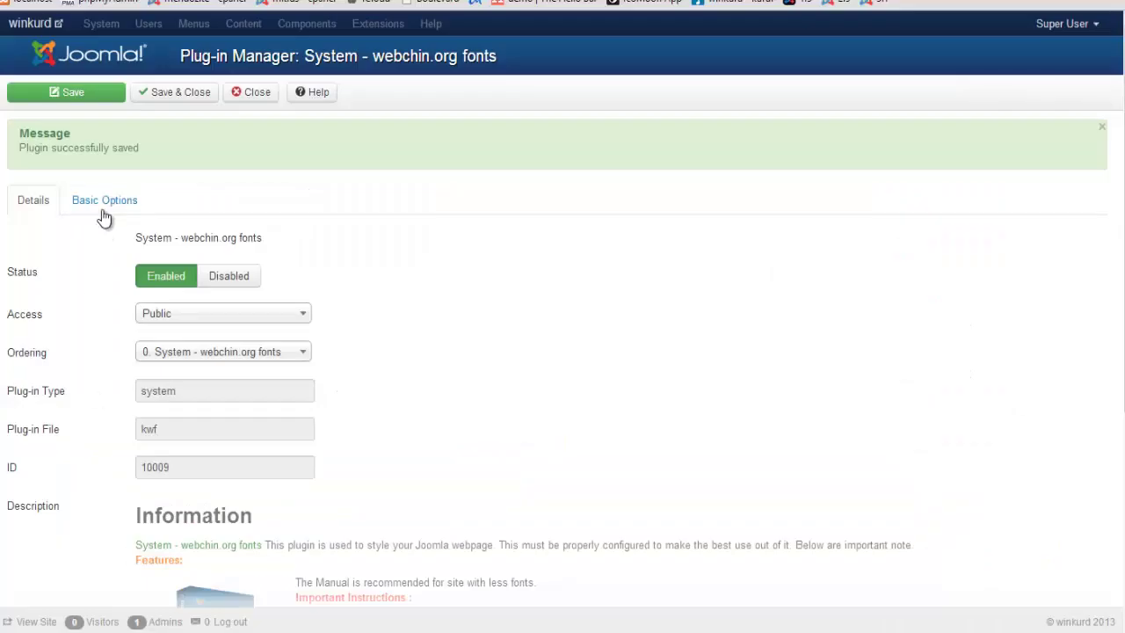
Set the font size in the second font's additional CSS to 10px, save the plug-in and check the reloaded site.
click(104, 202)
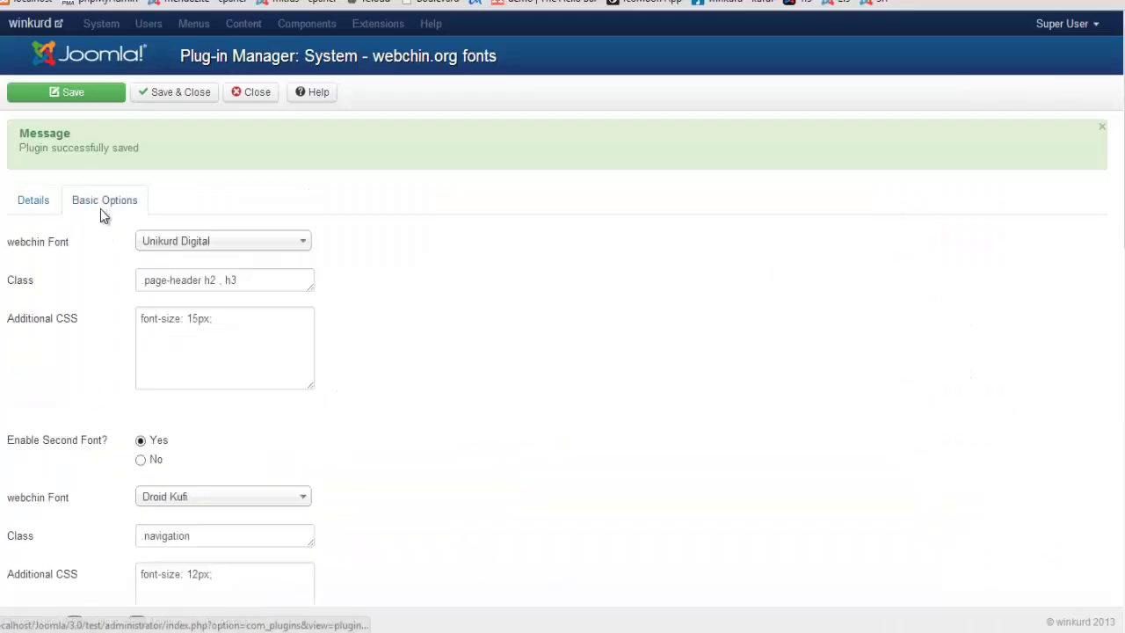
scroll(300, 450, down, 3)
click(198, 364)
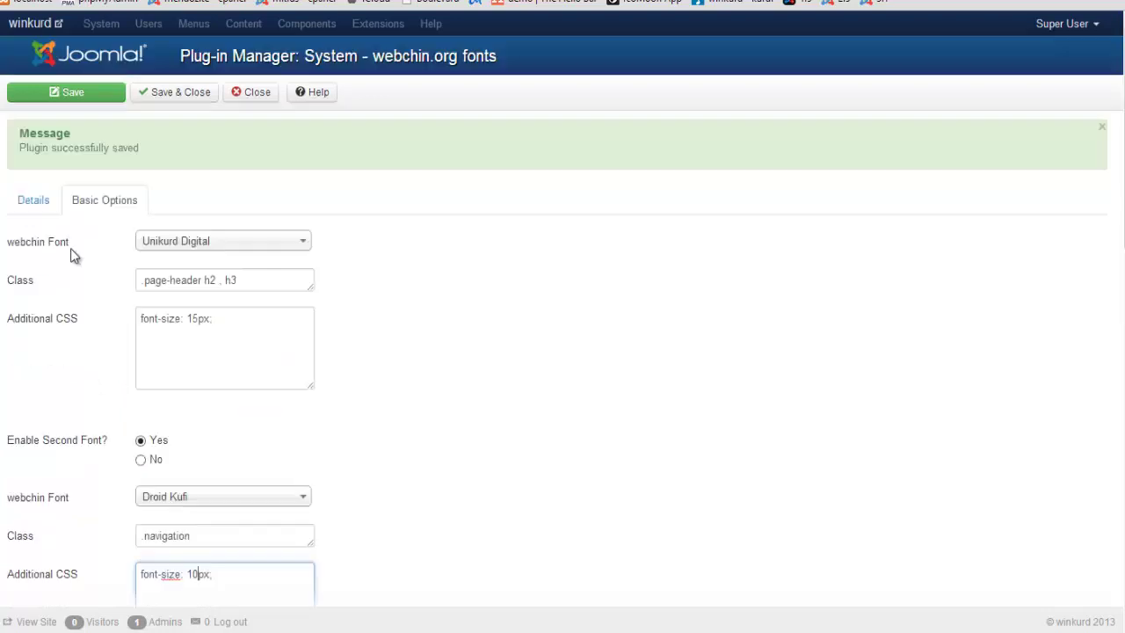
click(70, 92)
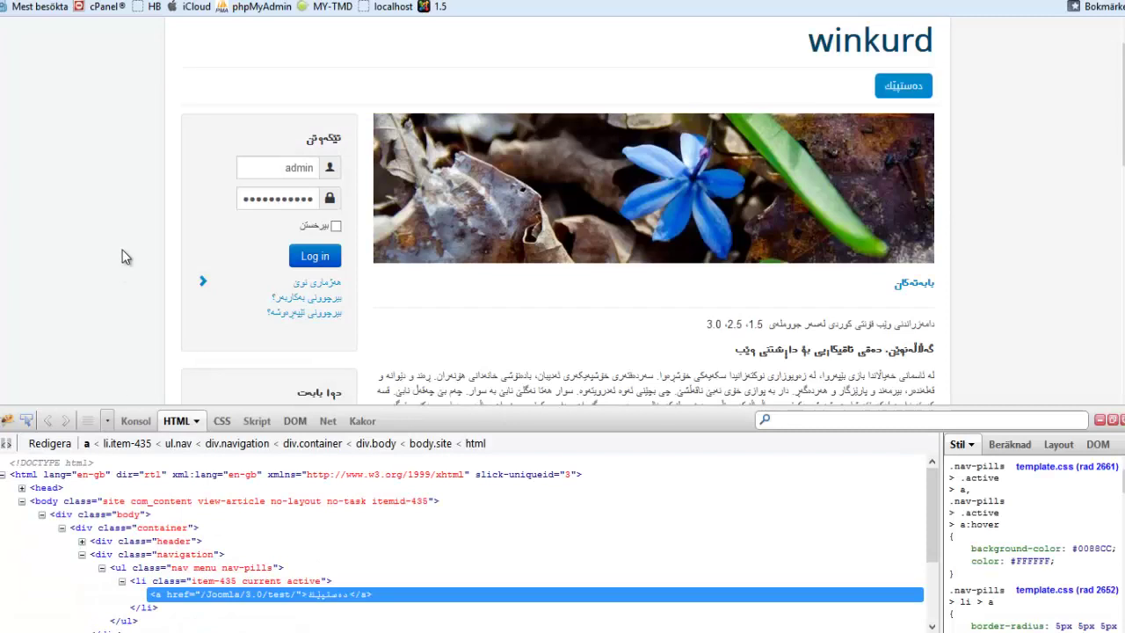
key(F5)
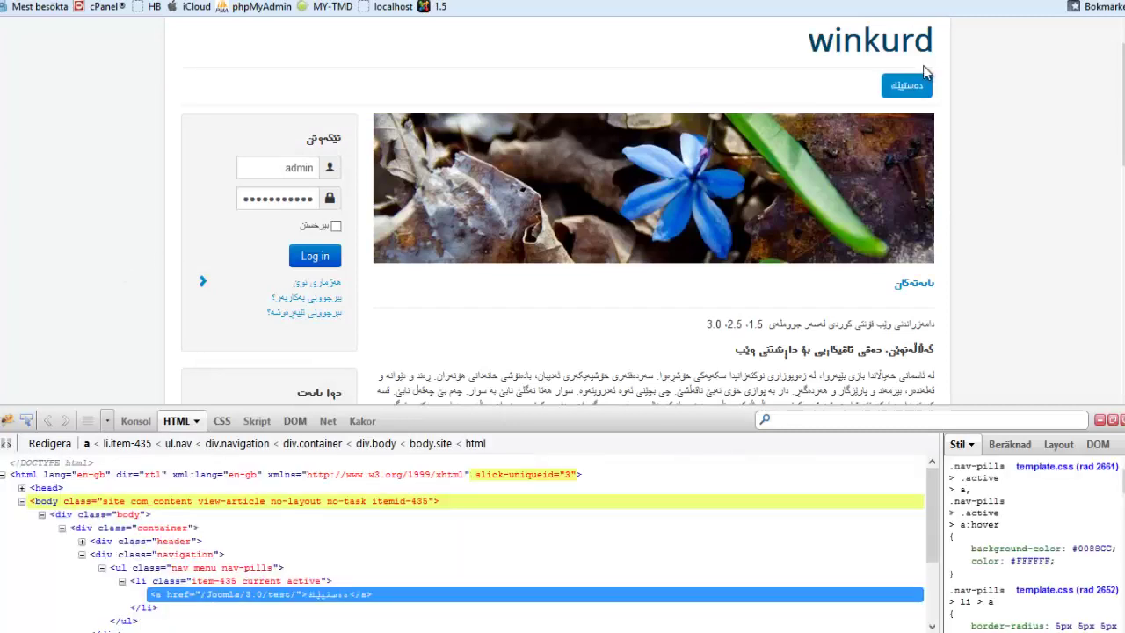
scroll(1004, 220, down, 2)
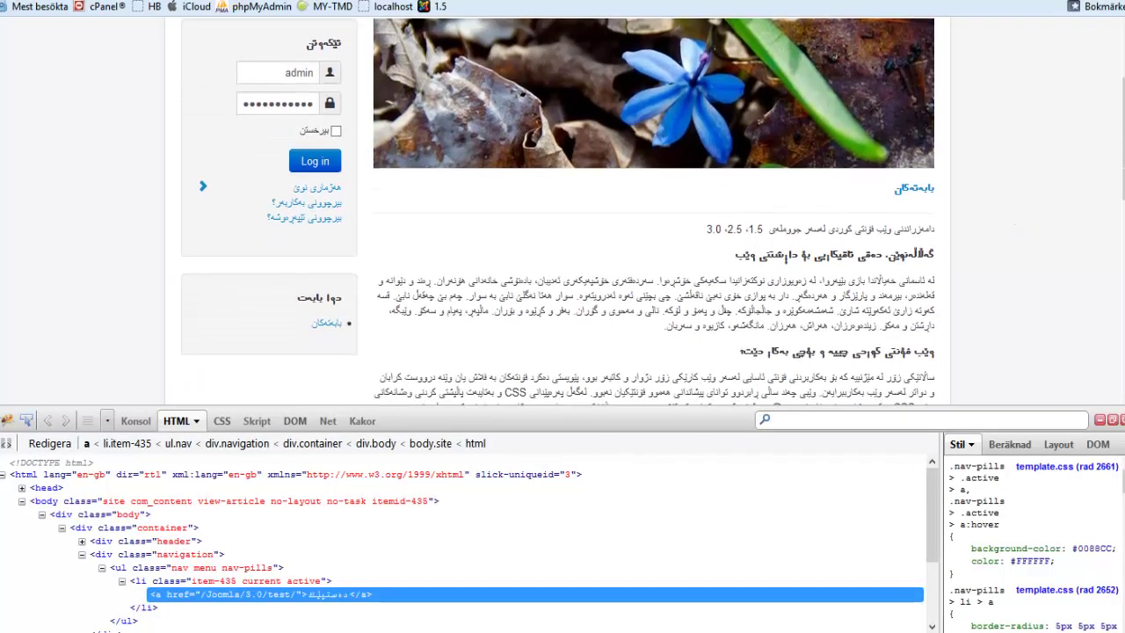
Look over the site's front page, examining the fonts of the navigation, module headings, article headings and body text.
scroll(1113, 150, down, 2)
scroll(1113, 149, up, 3)
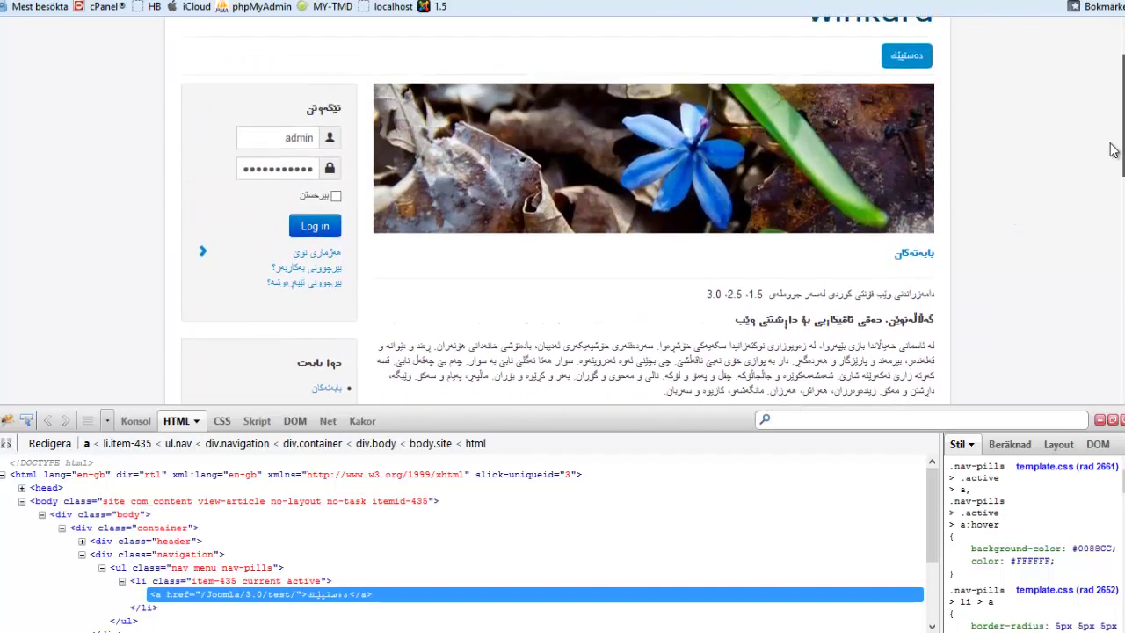
scroll(1112, 134, up, 1)
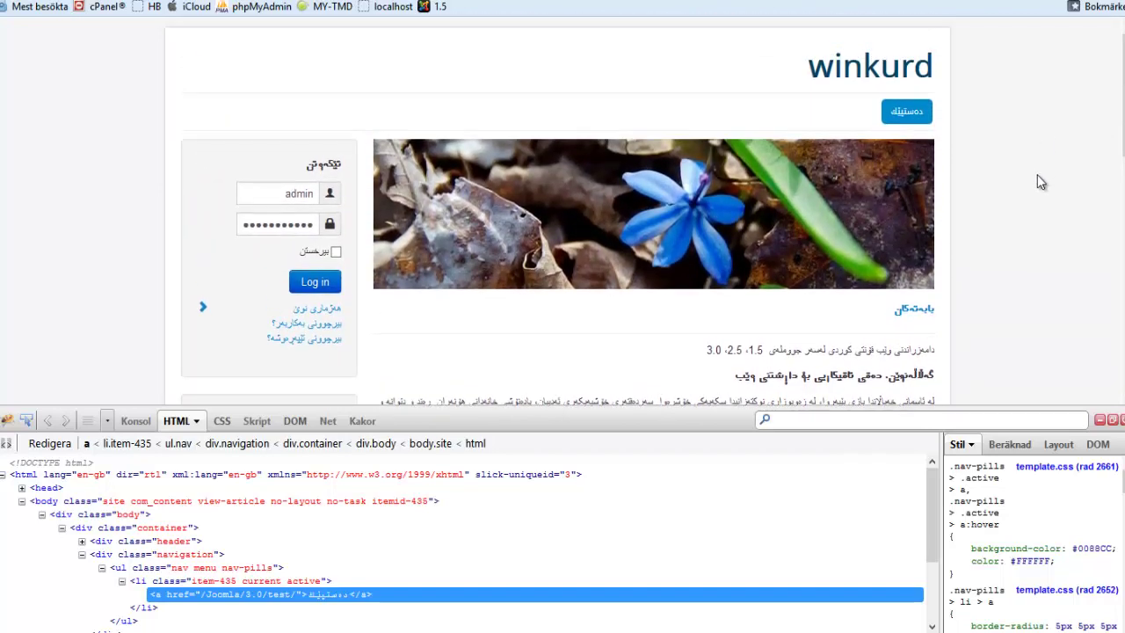
scroll(1037, 173, down, 8)
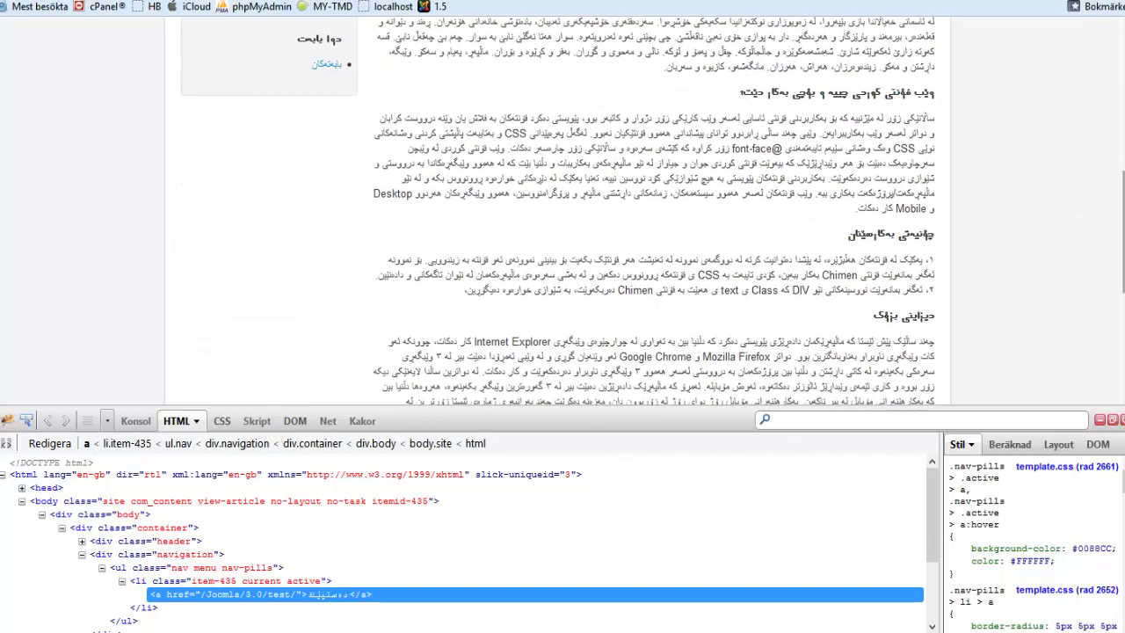
drag(1121, 236, 1121, 165)
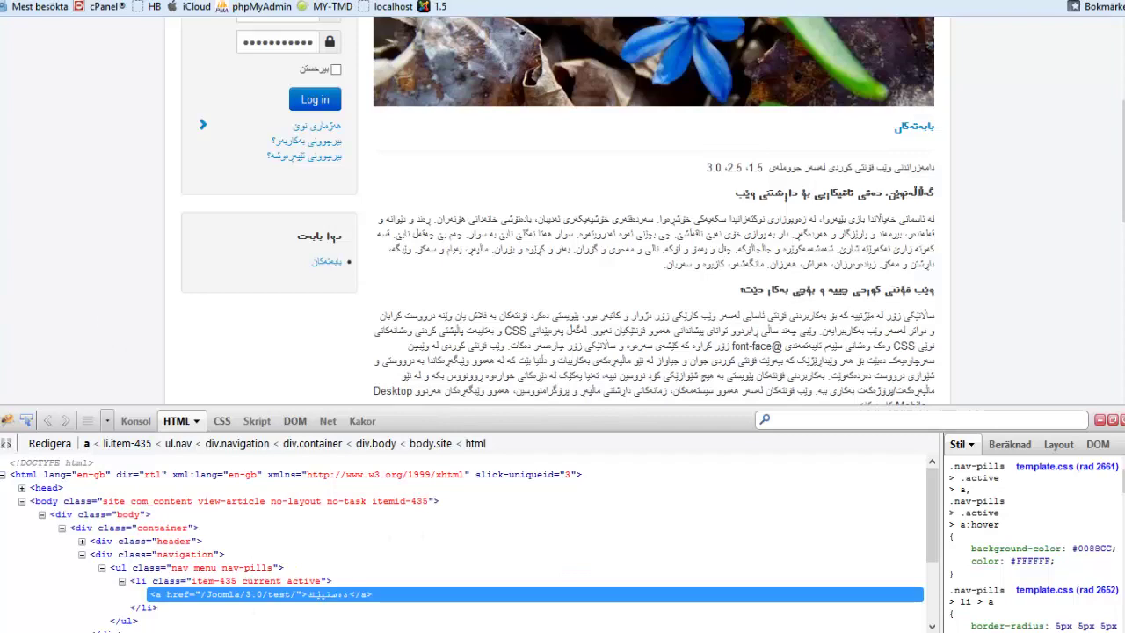
scroll(867, 288, up, 3)
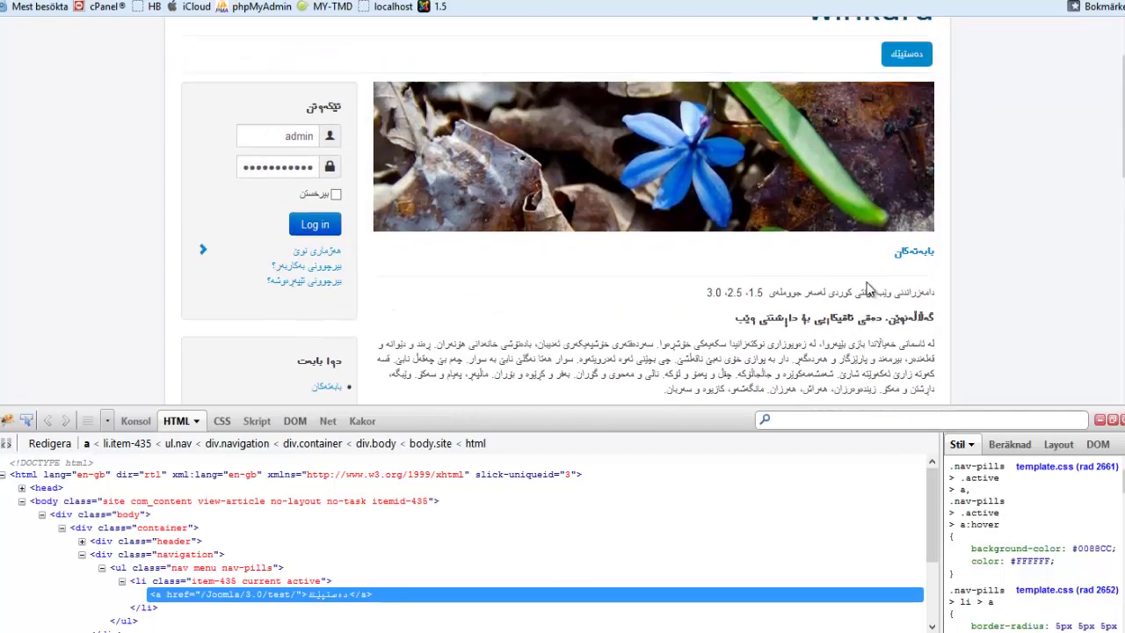
scroll(867, 288, up, 2)
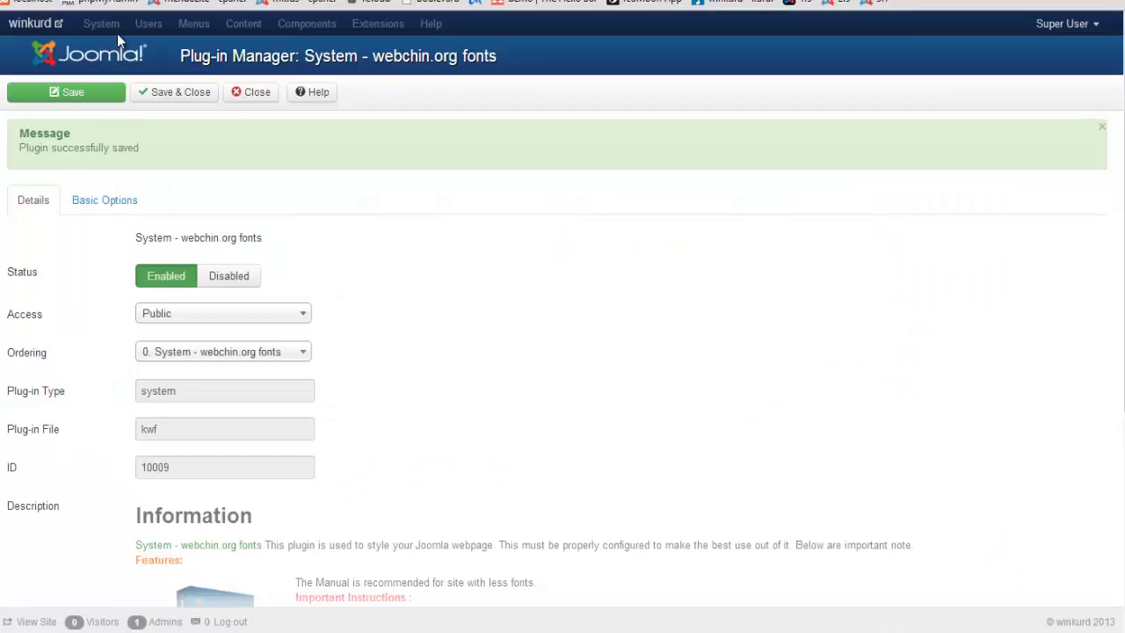
Close the webchin.org fonts plug-in and return to the Control Panel, emptying the plug-in list's search text on the way.
click(251, 93)
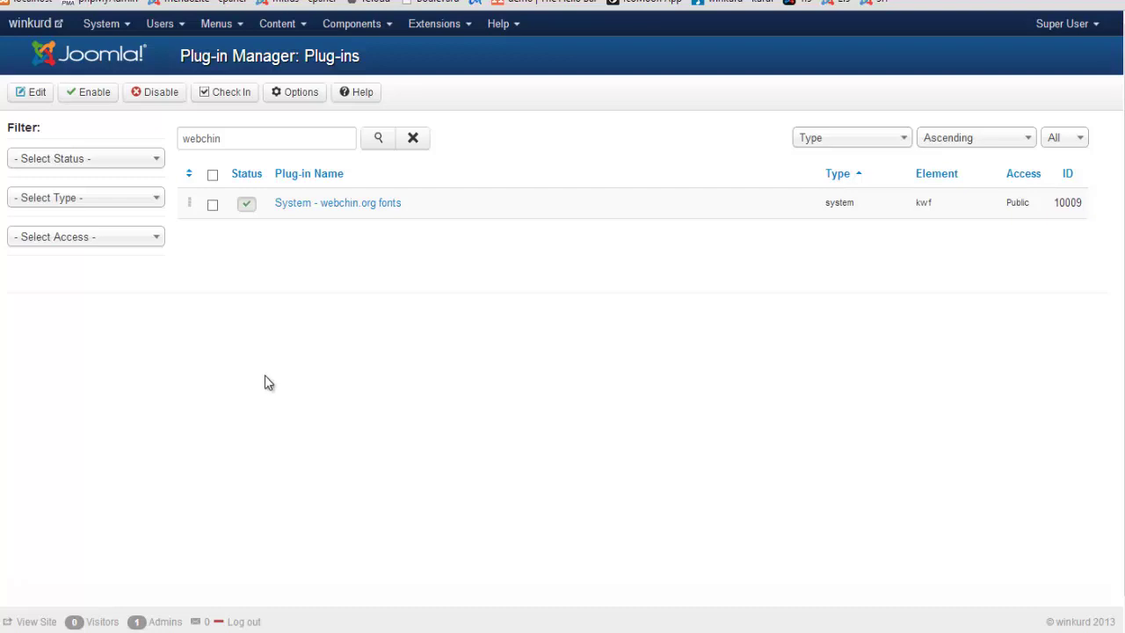
drag(223, 138, 171, 127)
key(BackSpace)
click(535, 149)
click(116, 24)
click(131, 55)
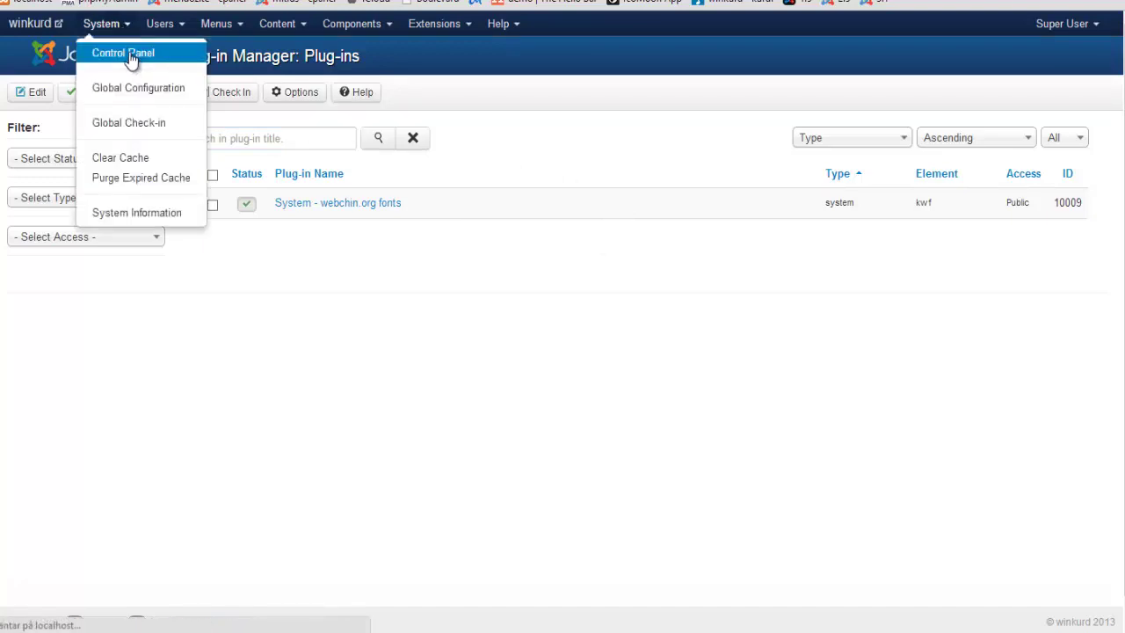